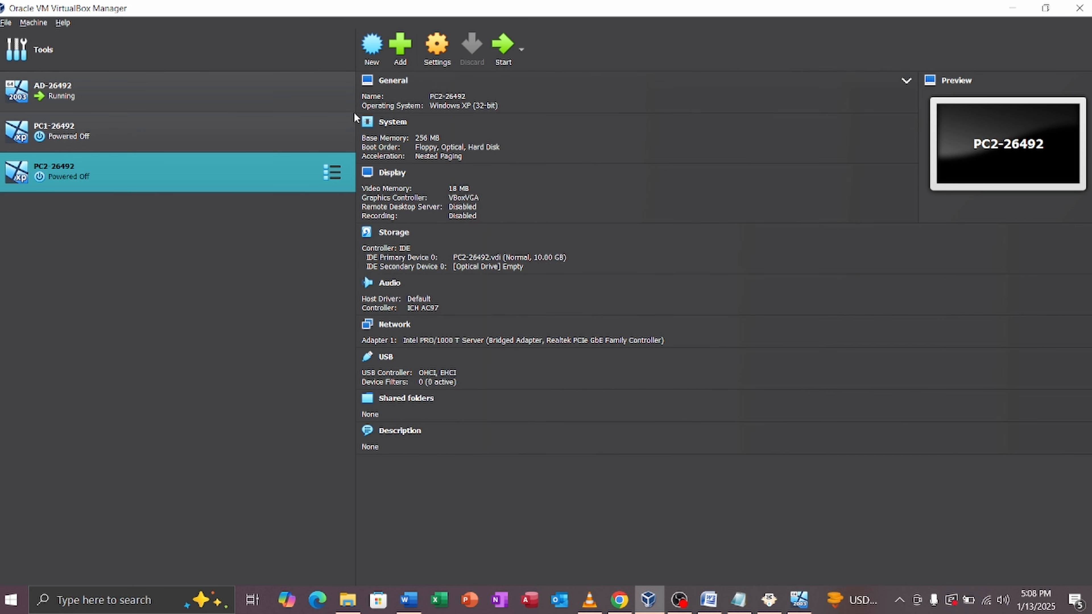
Step: Select PC2-26492, then open its settings window and close it again
{"action": "left_click", "coordinate": [14, 140], "text": "ctrl"}
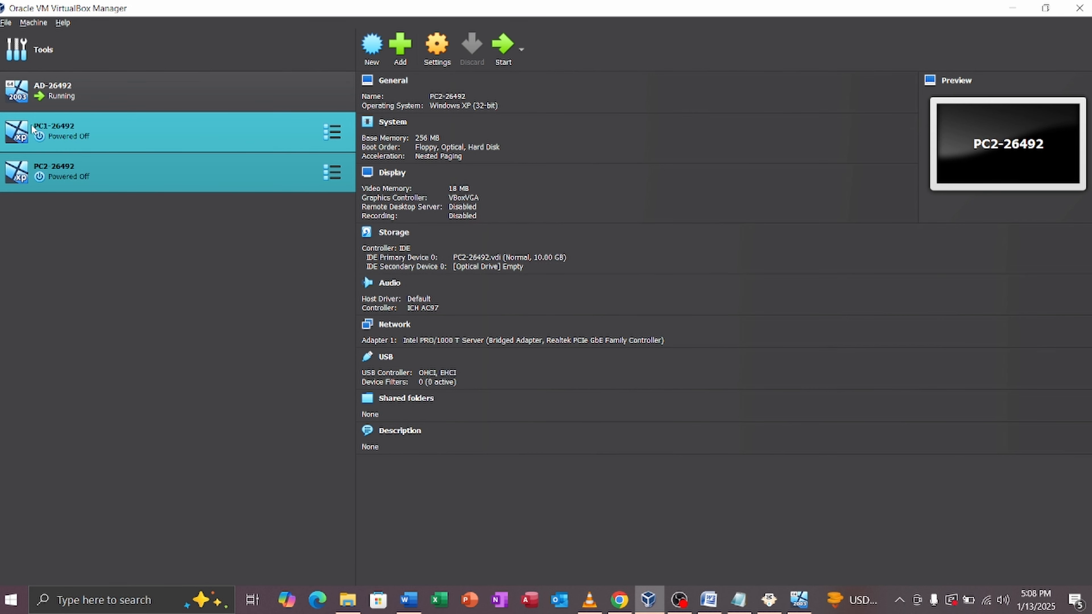
{"action": "left_click", "coordinate": [254, 125], "text": "ctrl"}
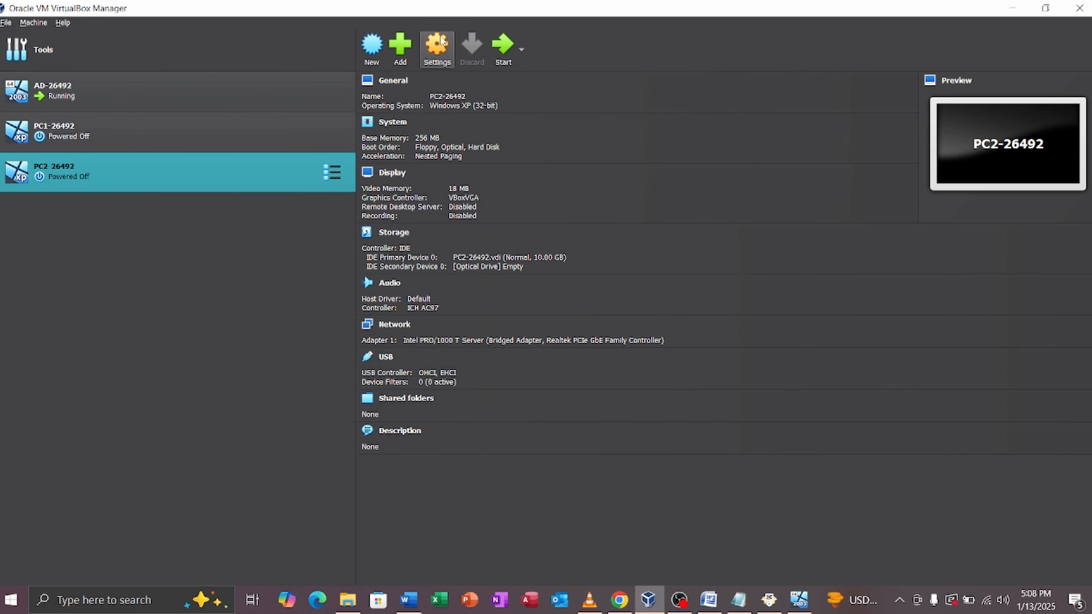
{"action": "left_click", "coordinate": [446, 49]}
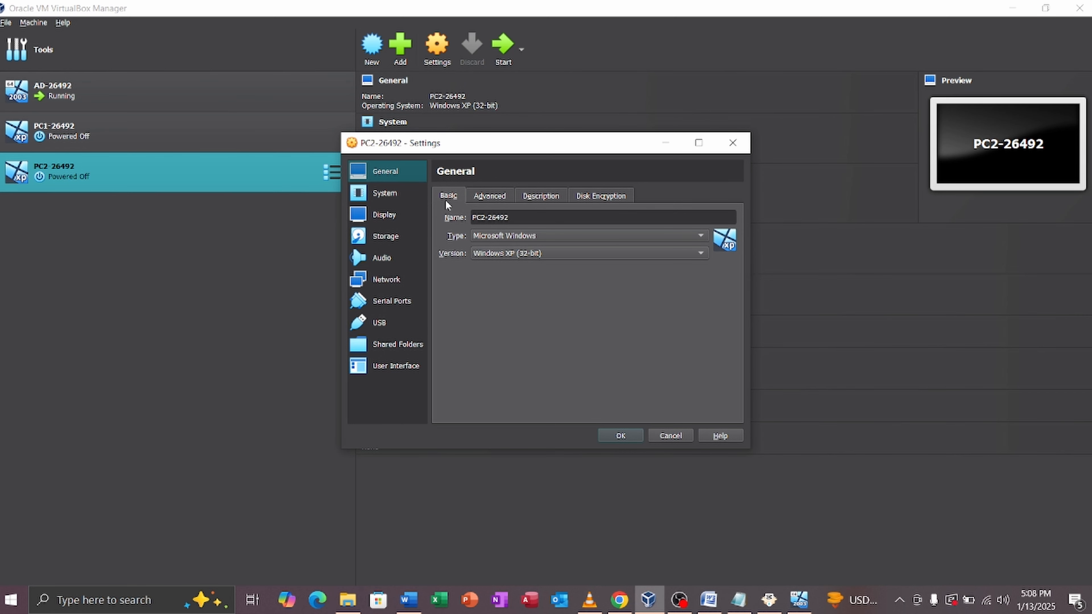
{"action": "left_click", "coordinate": [665, 143]}
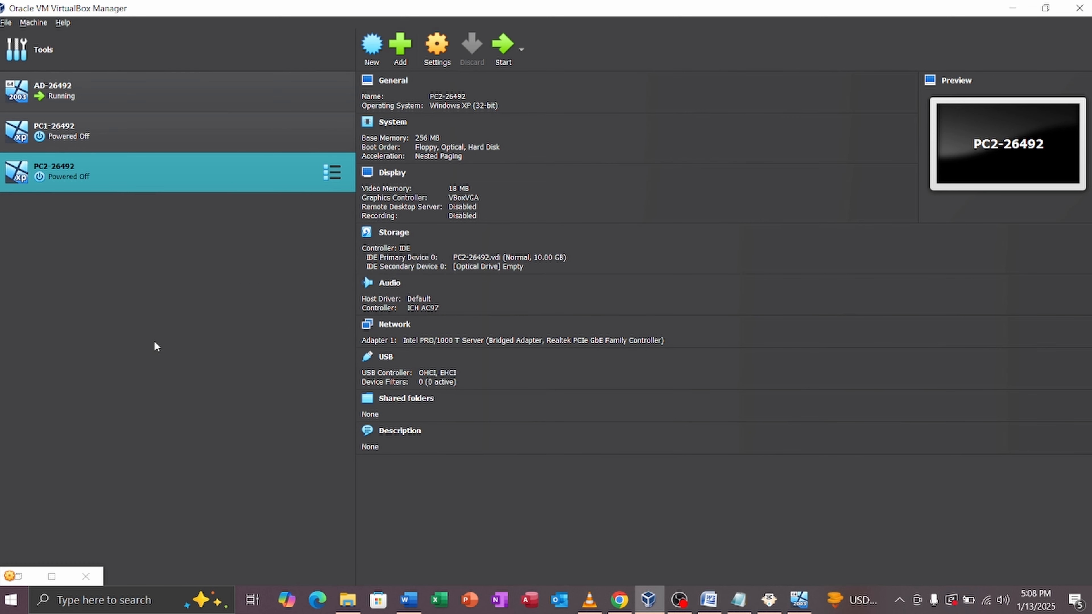
{"action": "left_click", "coordinate": [86, 577]}
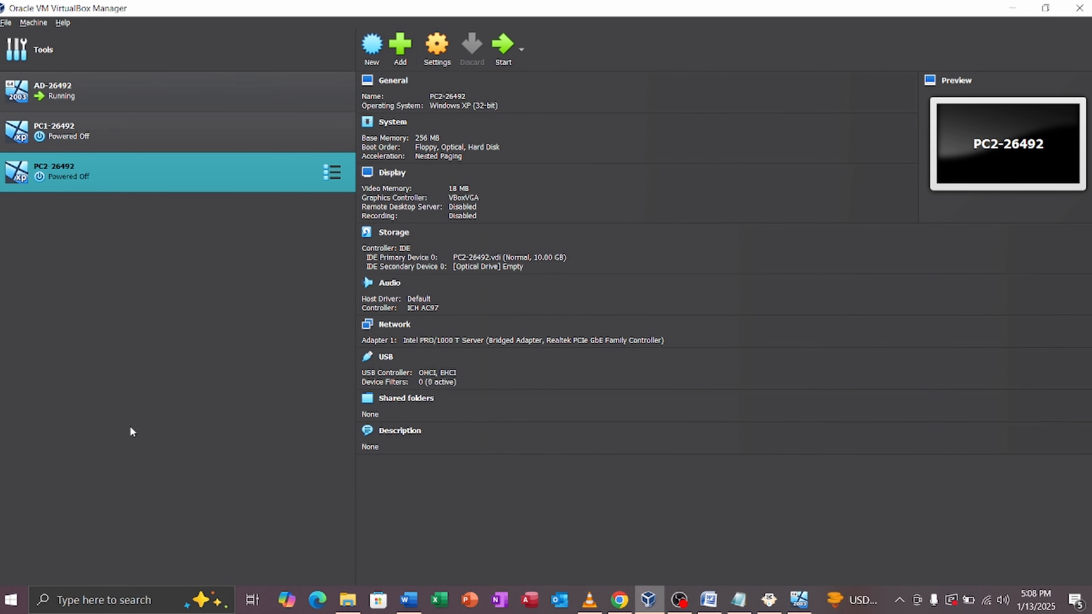
Step: Start a new virtual machine named Reds-26492
{"action": "left_click", "coordinate": [371, 61]}
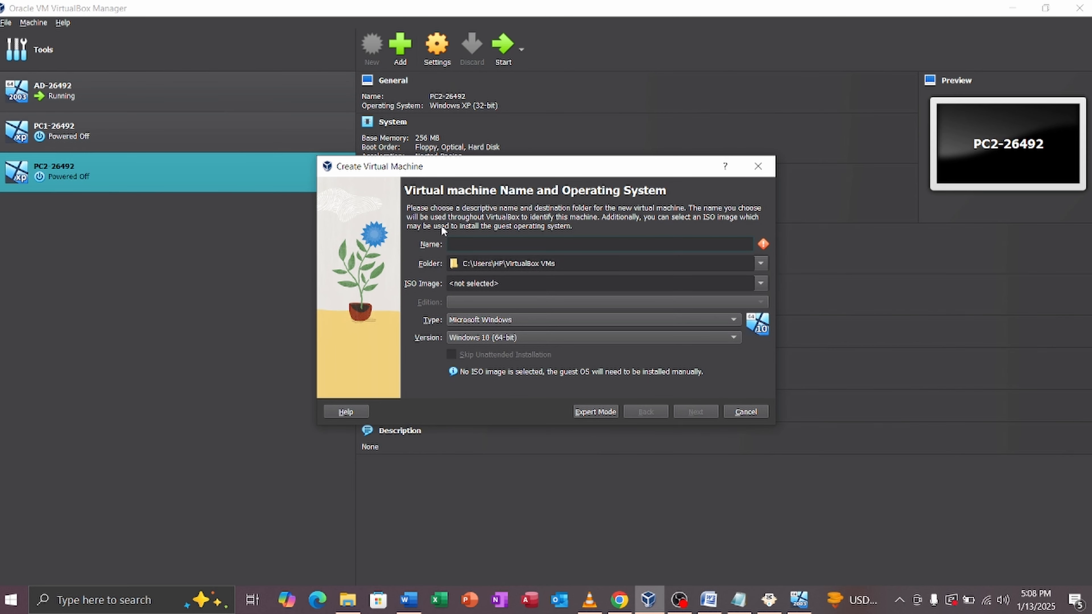
{"action": "key", "text": "Caps_Lock"}
{"action": "type", "text": "R"}
{"action": "key", "text": "Caps_Lock"}
{"action": "type", "text": "edhat"}
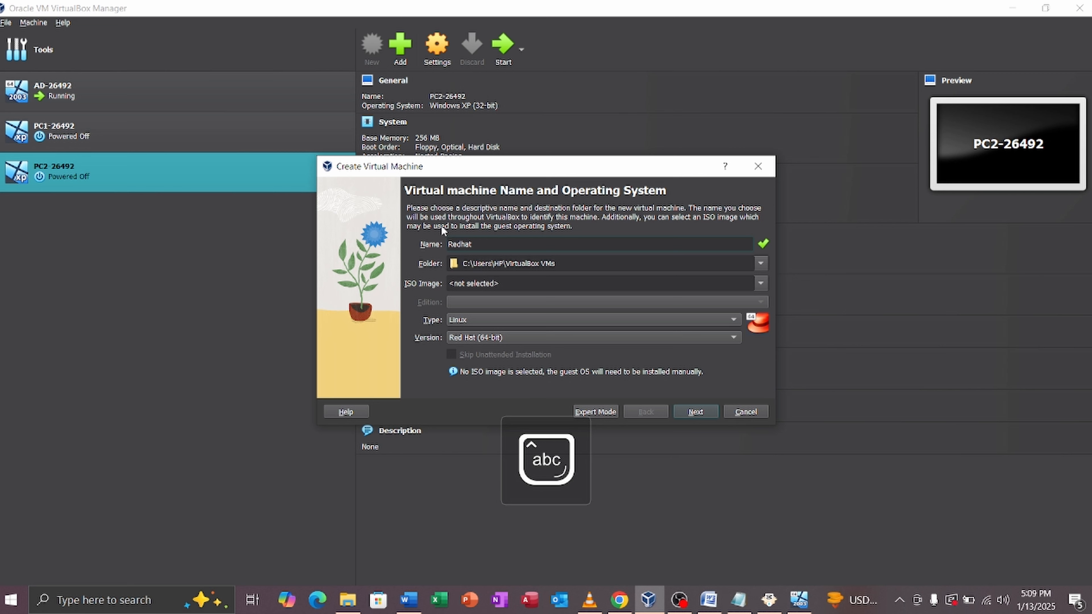
{"action": "key", "text": "BackSpace"}
{"action": "key", "text": "BackSpace"}
{"action": "key", "text": "BackSpace"}
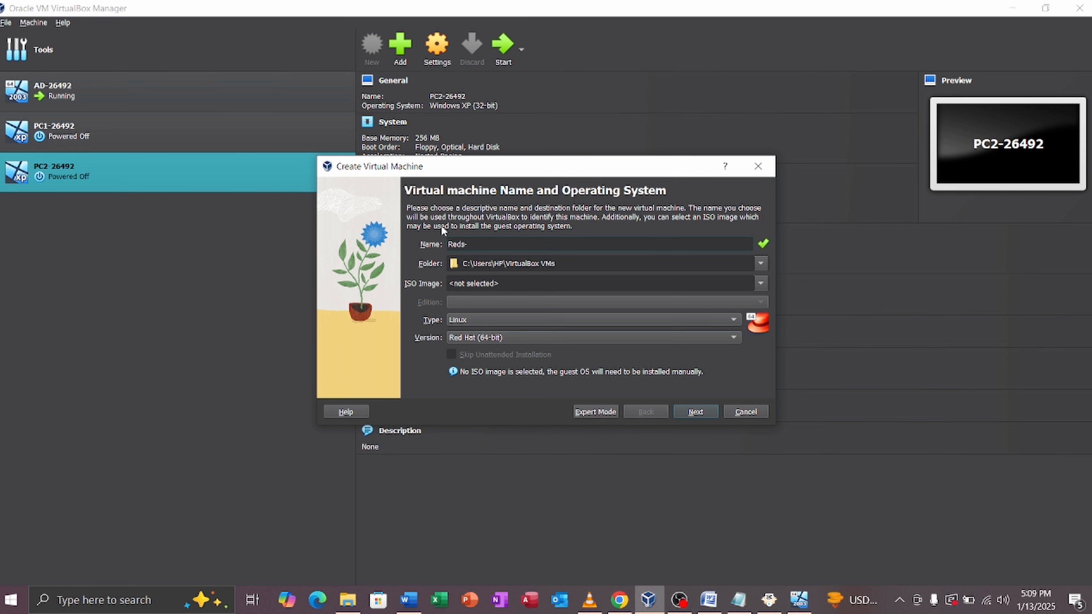
{"action": "type", "text": "s-26492"}
Step: Lower base memory to 512 MB, keep the 20 GB disk, and reach the summary
{"action": "left_click", "coordinate": [695, 412]}
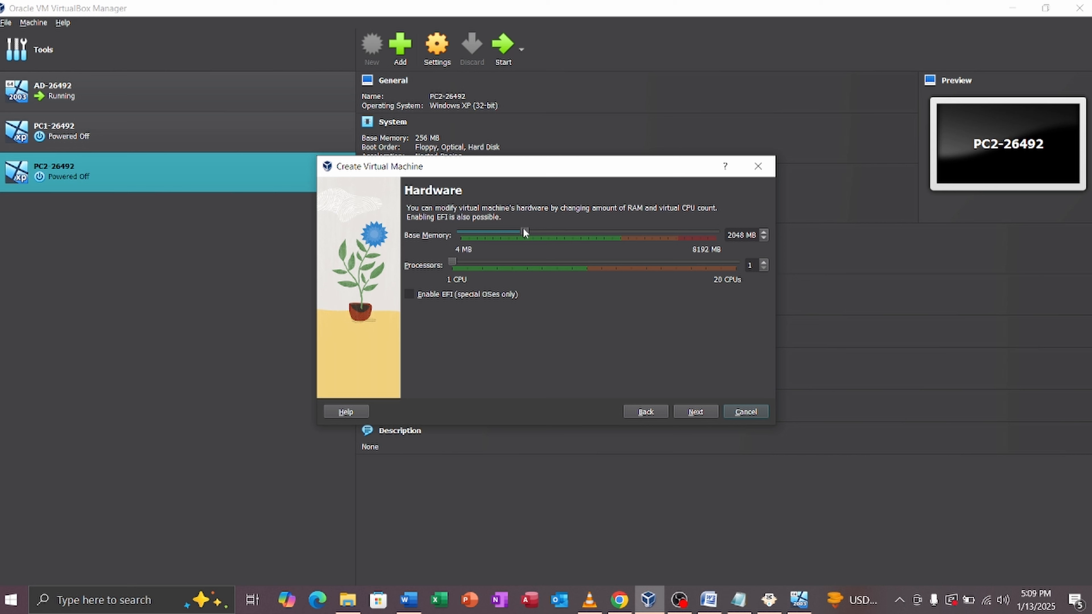
{"action": "left_click_drag", "start_coordinate": [523, 230], "coordinate": [477, 235]}
{"action": "left_click", "coordinate": [695, 411]}
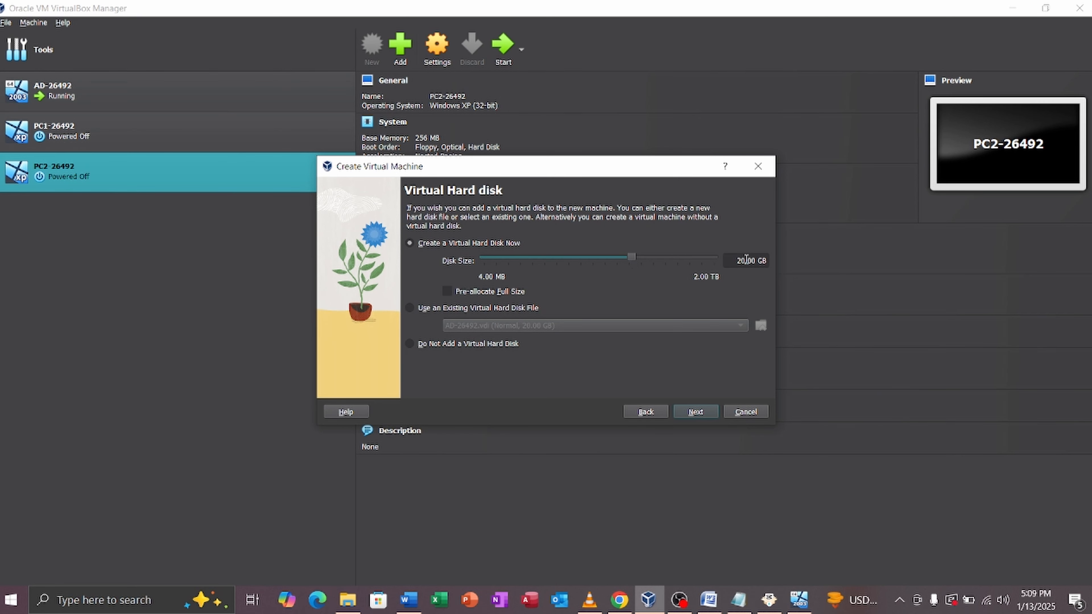
{"action": "left_click", "coordinate": [701, 412]}
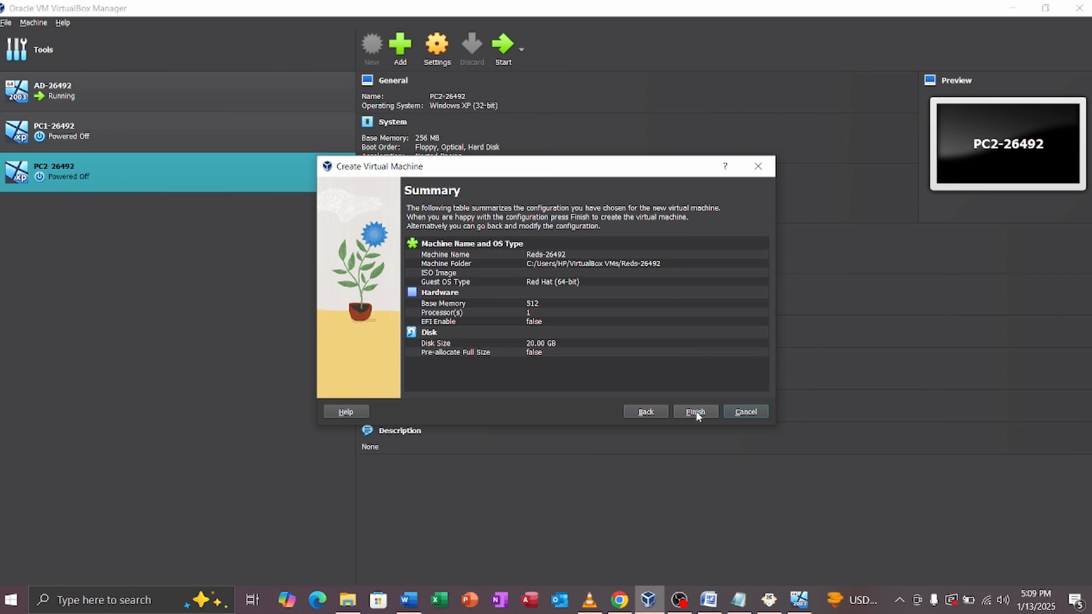
Step: Create the Reds-26492 machine from the wizard summary
{"action": "left_click", "coordinate": [696, 411]}
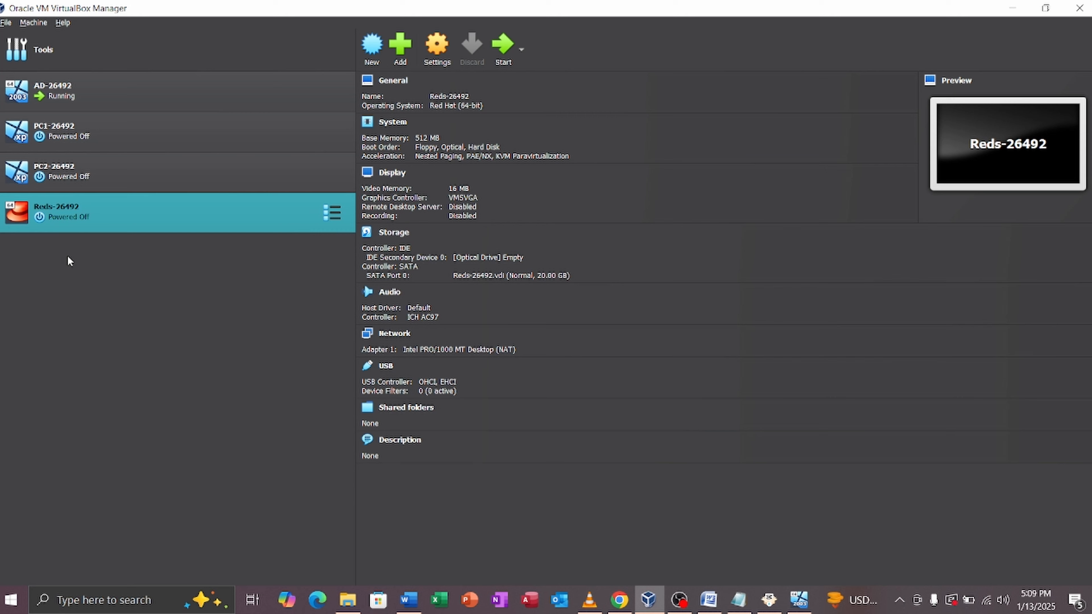
{"action": "left_click", "coordinate": [437, 51]}
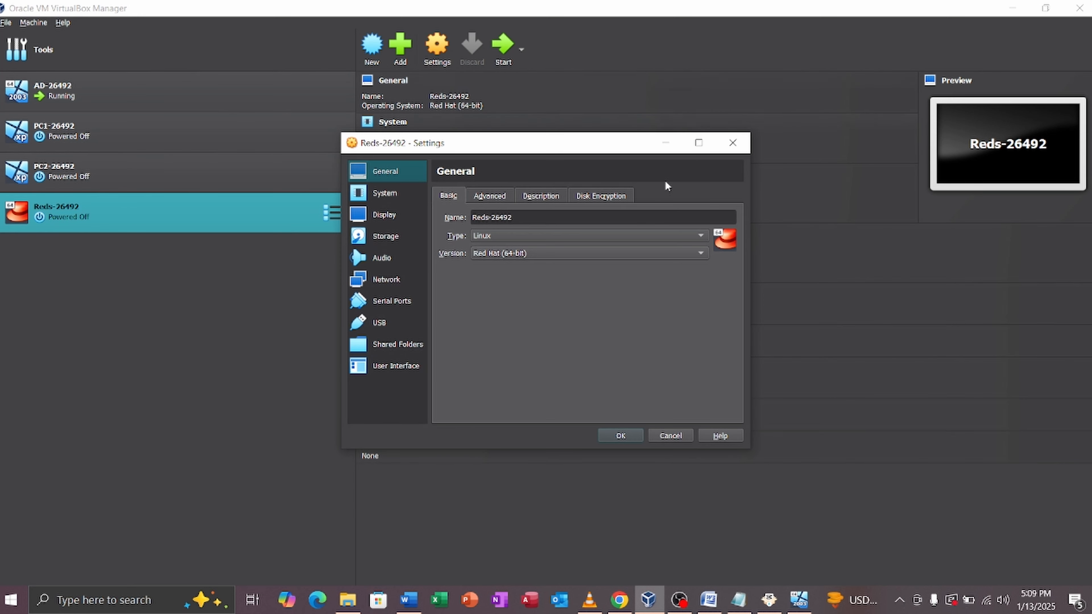
{"action": "left_click", "coordinate": [725, 147]}
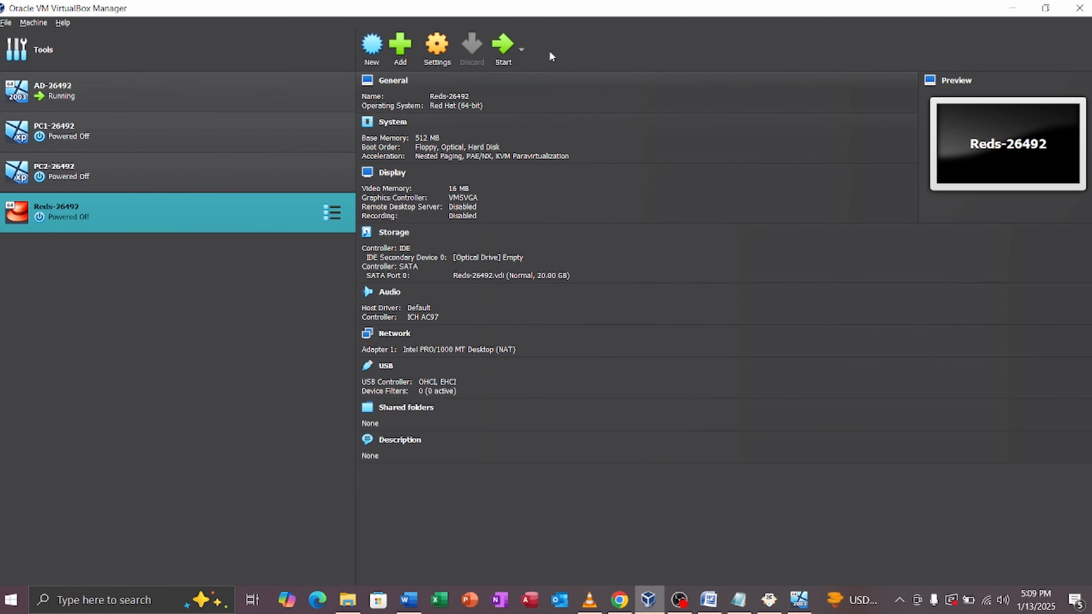
Step: Set Reds-26492's shared clipboard to Bidirectional under General > Advanced
{"action": "left_click", "coordinate": [442, 59]}
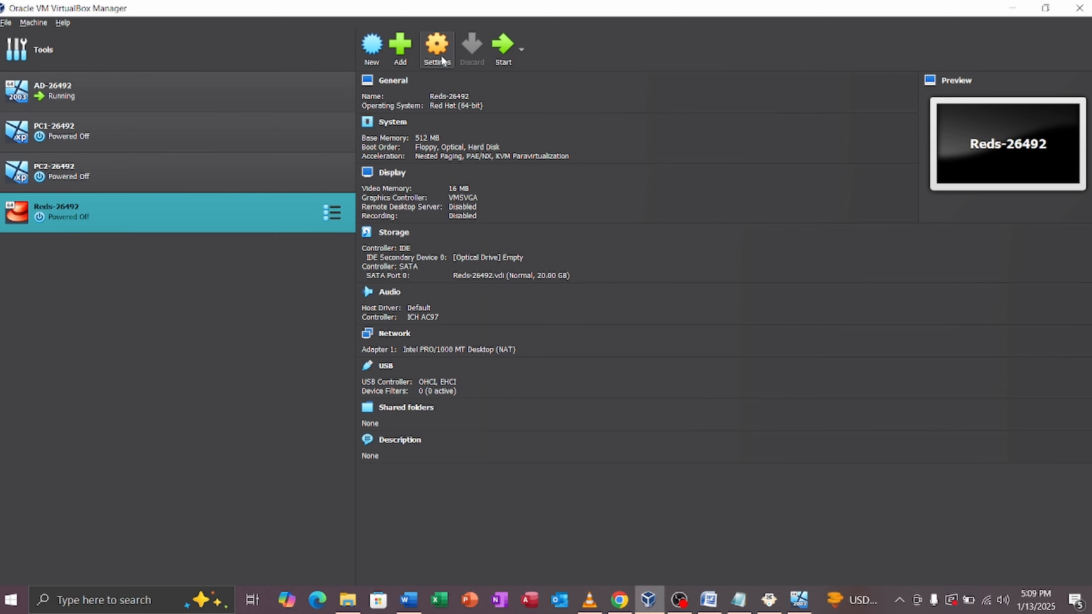
{"action": "left_click", "coordinate": [486, 197]}
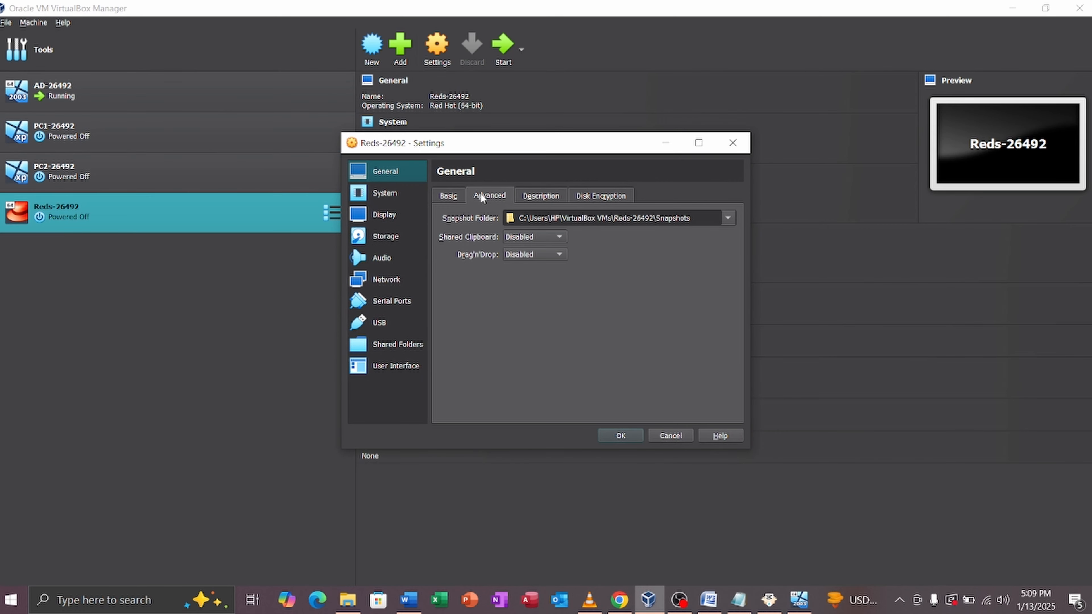
{"action": "left_click", "coordinate": [524, 238]}
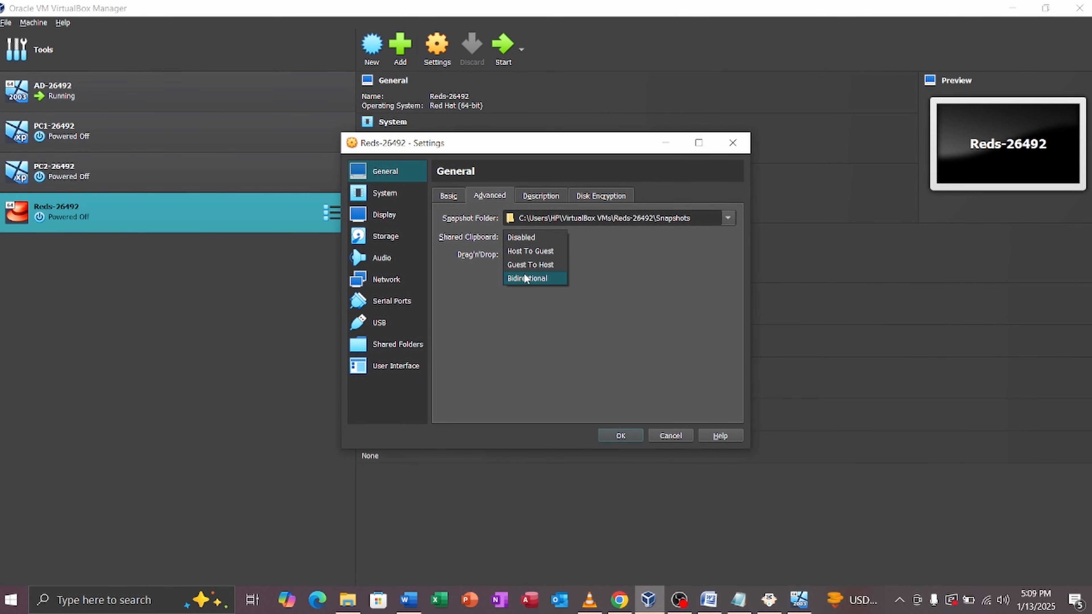
{"action": "left_click", "coordinate": [525, 280]}
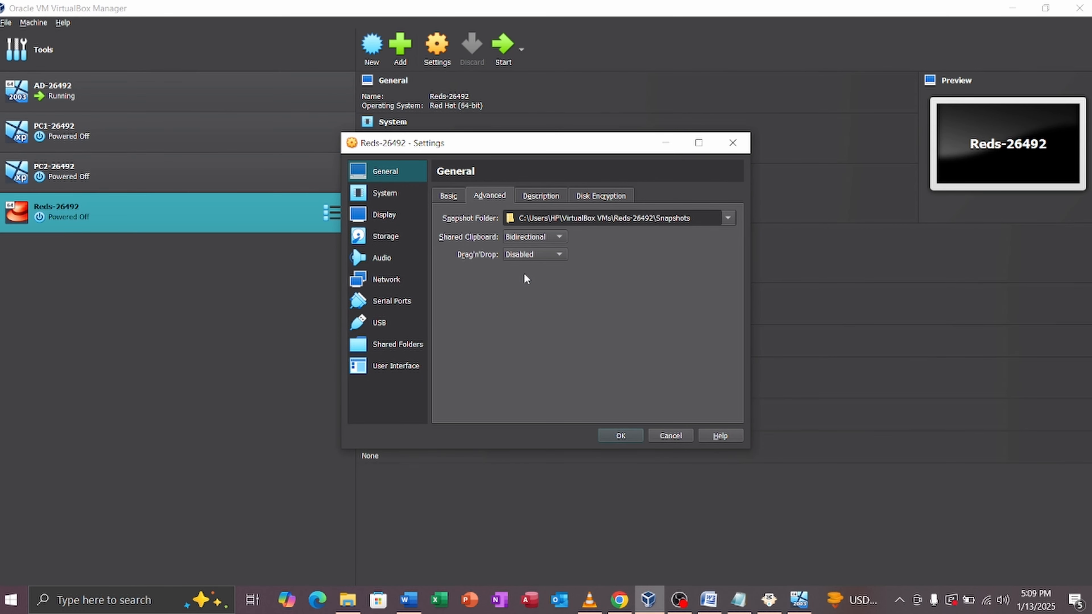
Step: Attach the network adapter as Bridged Adapter on the Realtek PCIe GbE Family Controller
{"action": "left_click", "coordinate": [387, 240]}
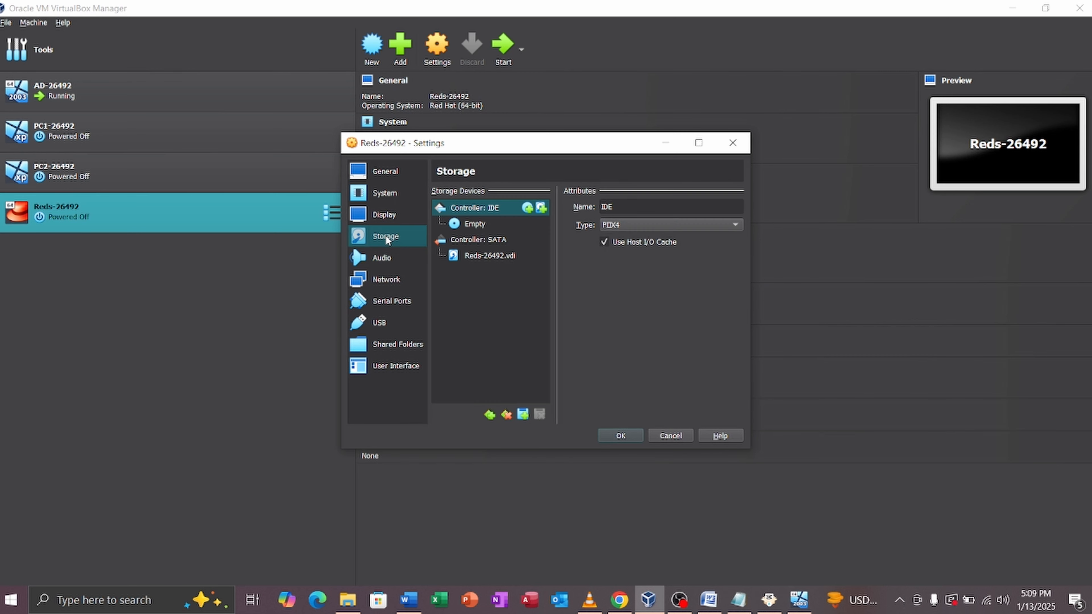
{"action": "left_click", "coordinate": [386, 279]}
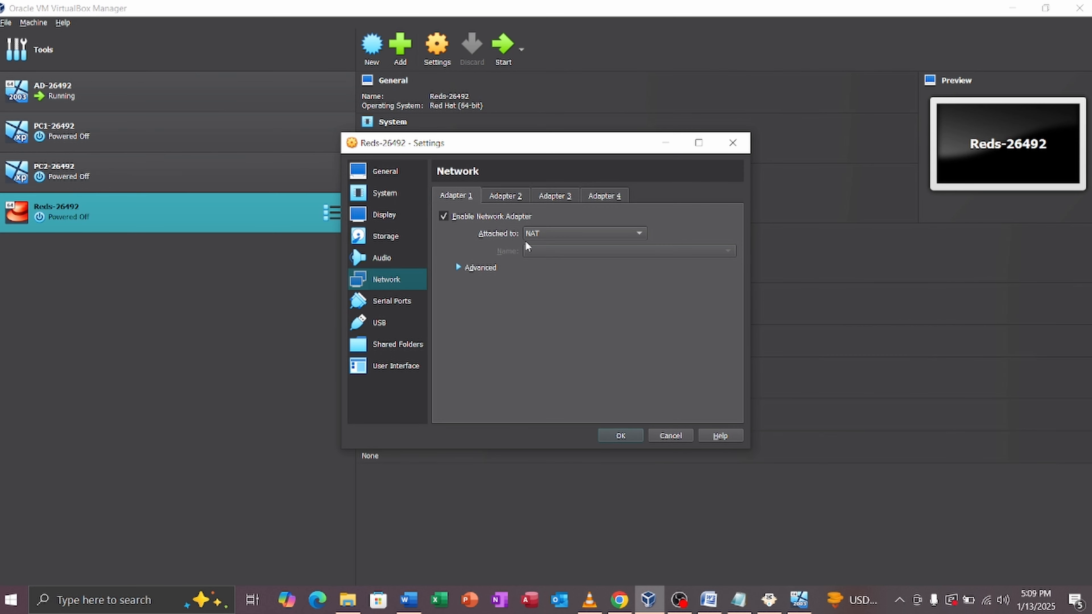
{"action": "left_click", "coordinate": [542, 239]}
{"action": "left_click", "coordinate": [546, 248]}
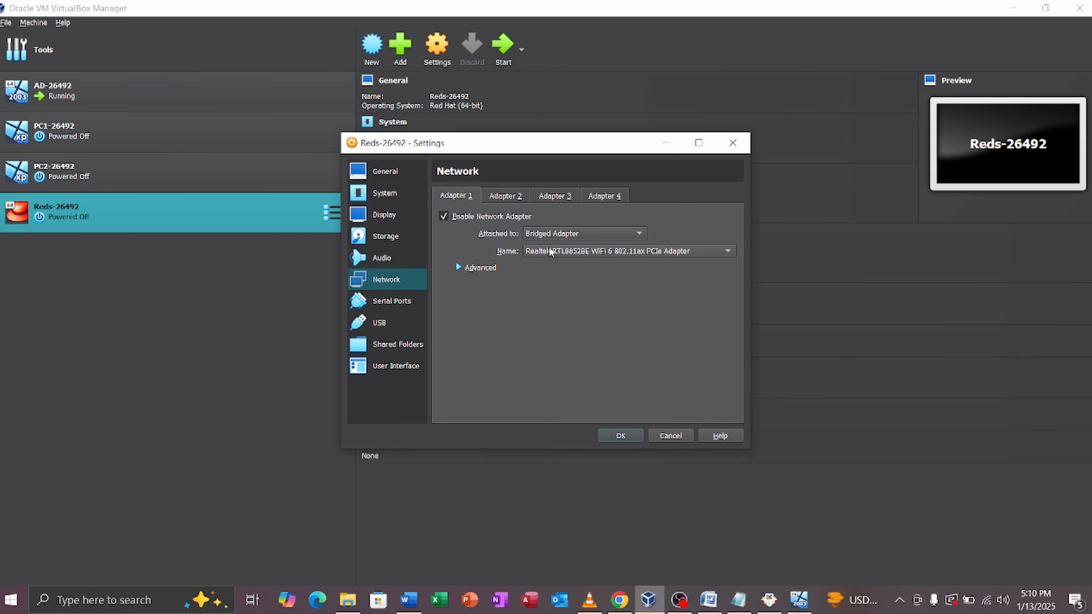
{"action": "left_click", "coordinate": [561, 251]}
{"action": "left_click", "coordinate": [562, 266]}
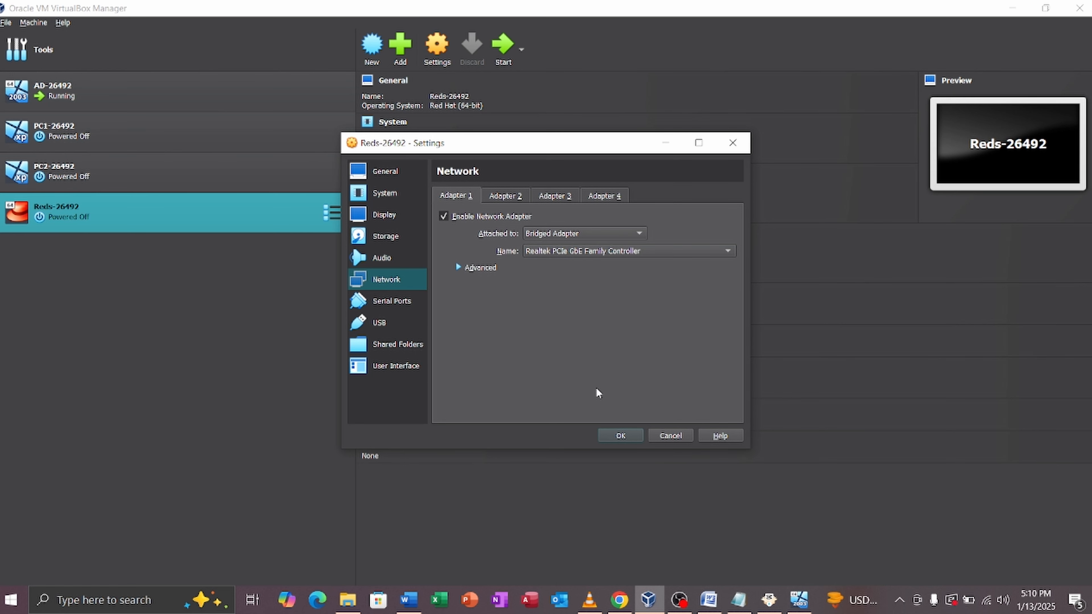
Step: Insert Redhat 6.iso into the empty IDE optical drive and save the settings
{"action": "left_click", "coordinate": [399, 243]}
{"action": "left_click", "coordinate": [455, 222]}
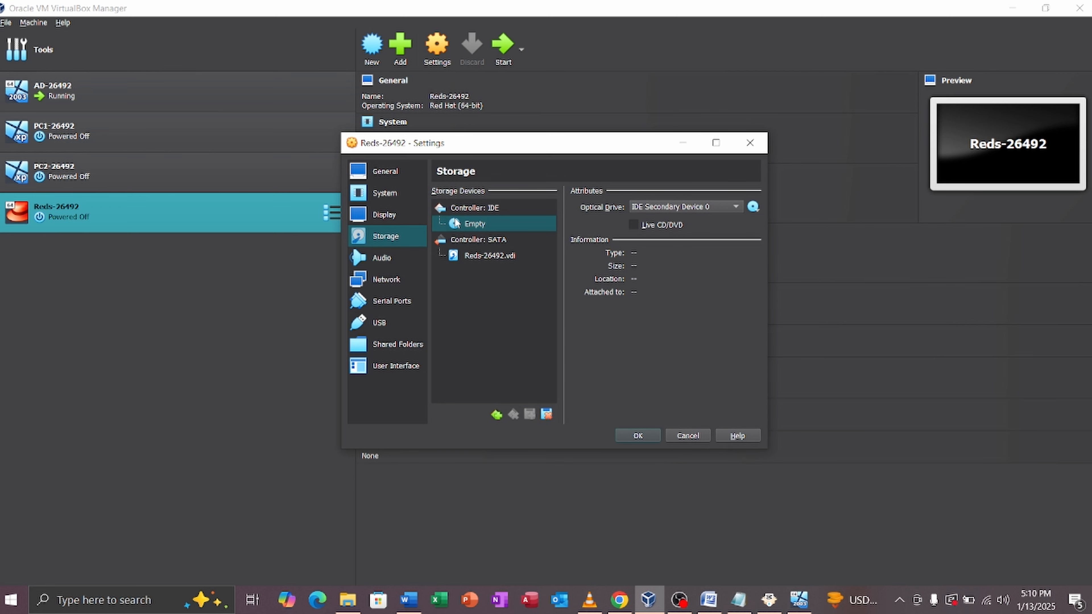
{"action": "left_click", "coordinate": [753, 207]}
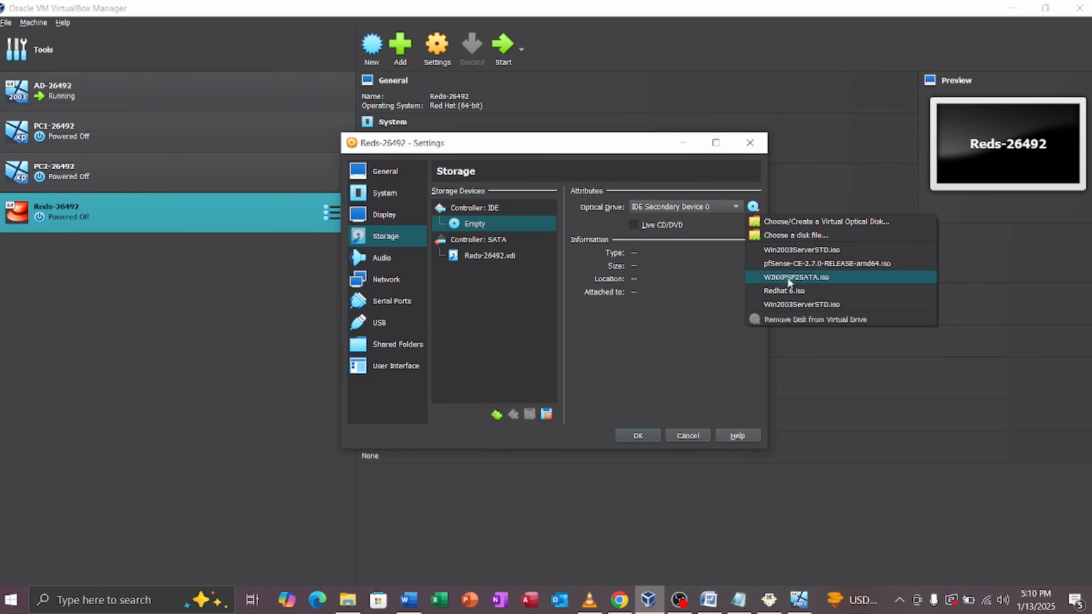
{"action": "left_click", "coordinate": [796, 292]}
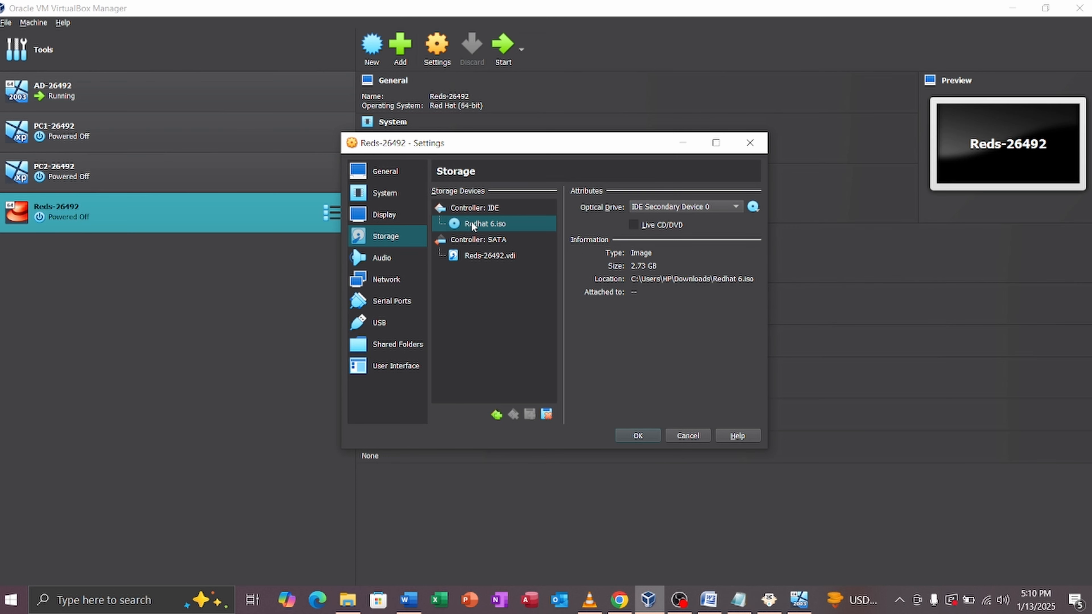
{"action": "left_click", "coordinate": [753, 207]}
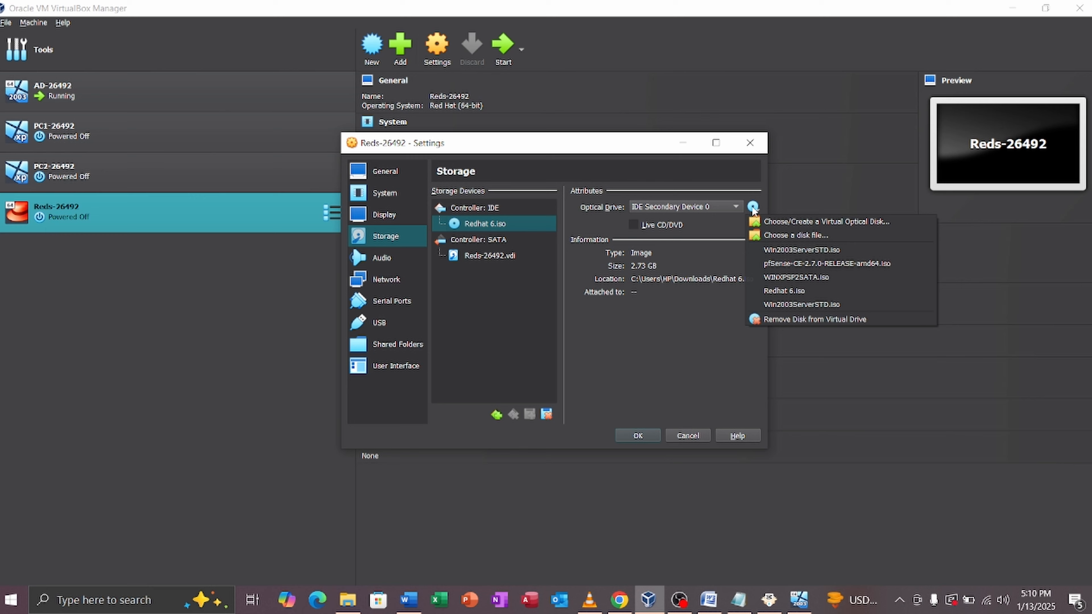
{"action": "left_click", "coordinate": [776, 237]}
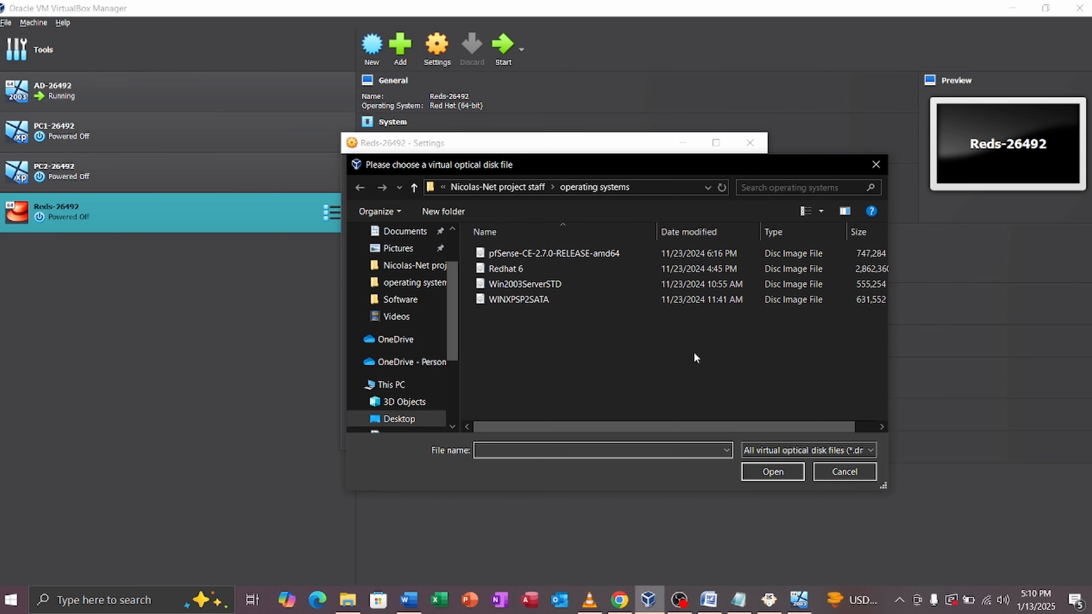
{"action": "left_click", "coordinate": [845, 472]}
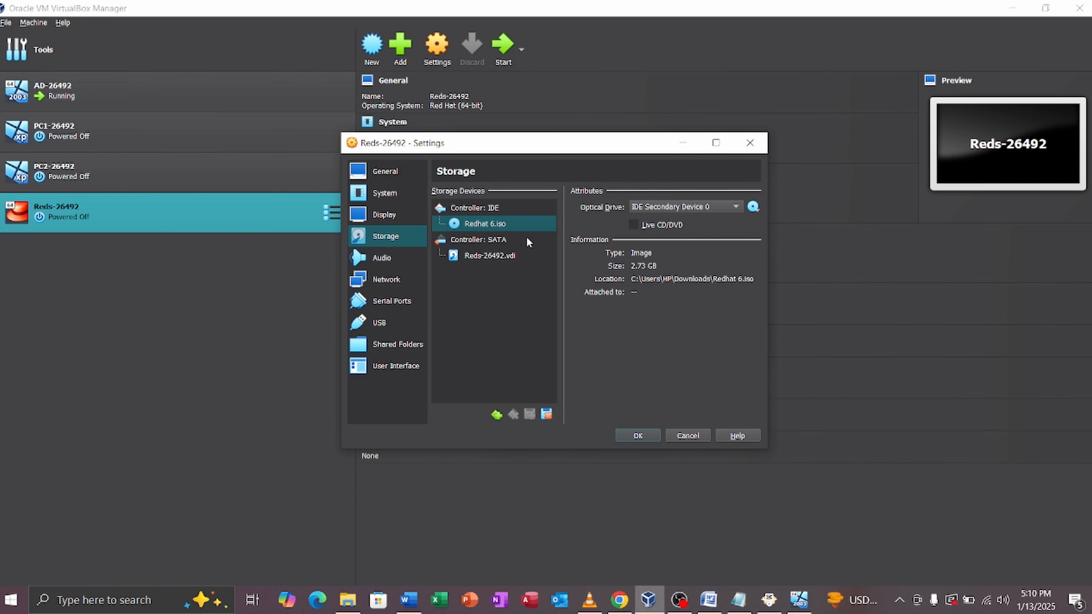
{"action": "left_click", "coordinate": [638, 435]}
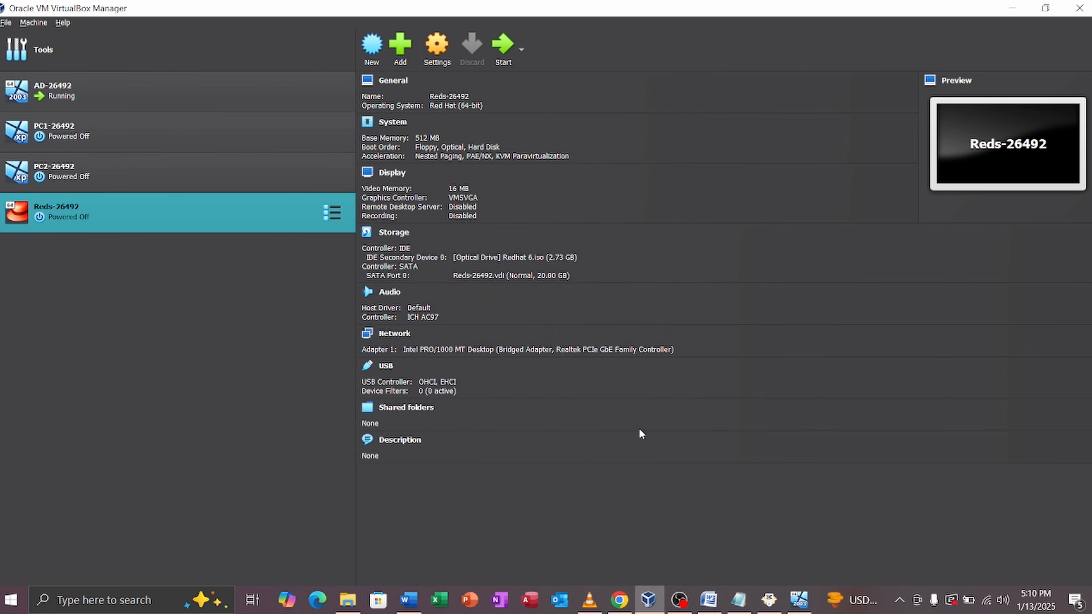
Step: Boot Reds-26492, dismiss the capture notices, and choose 'Install or upgrade an existing system'
{"action": "left_click", "coordinate": [503, 45]}
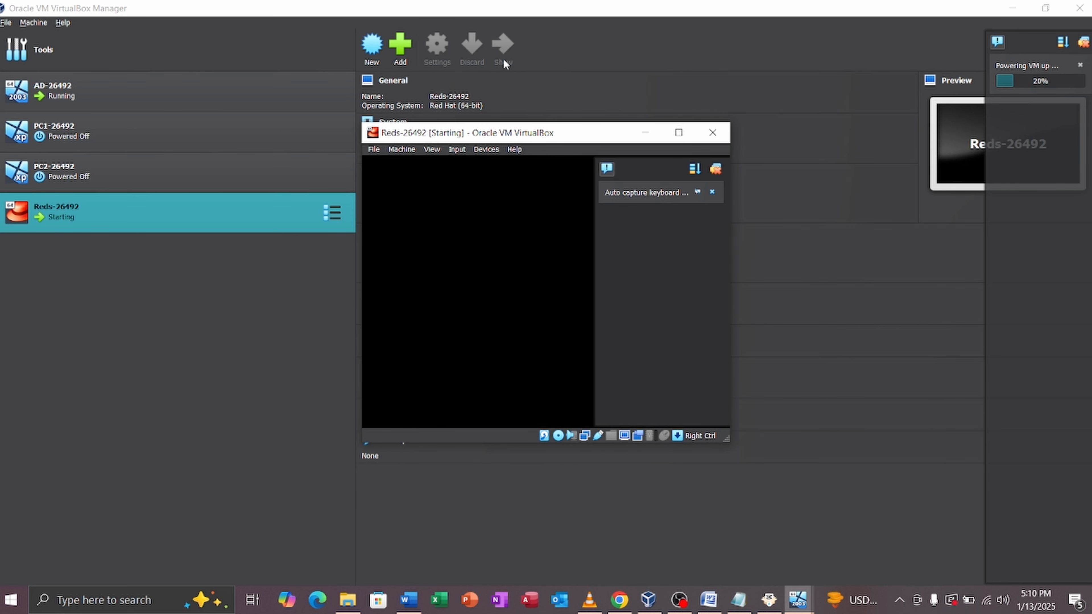
{"action": "left_click", "coordinate": [1012, 8]}
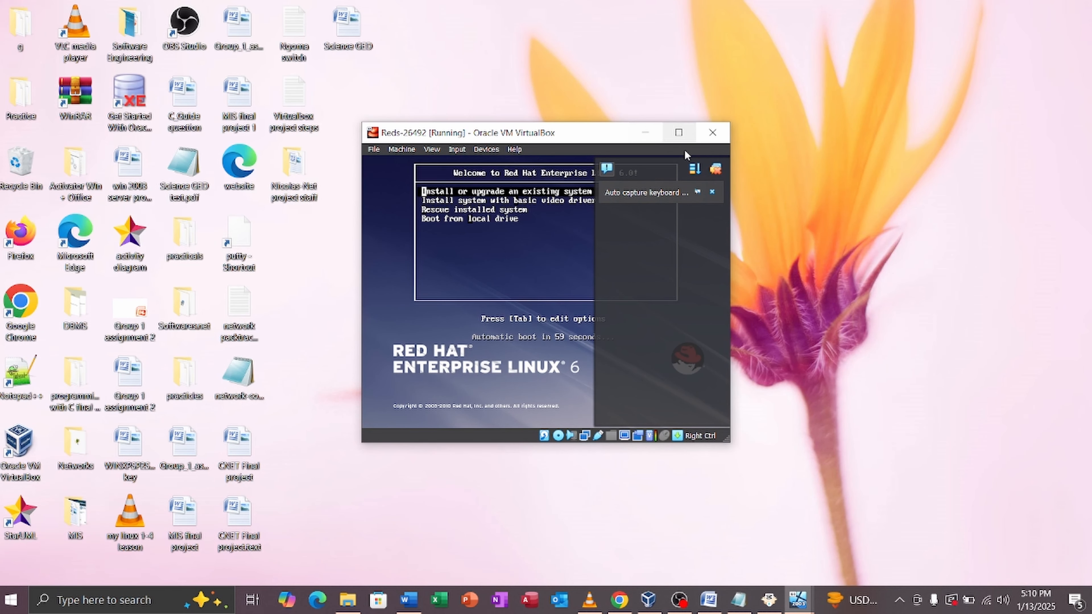
{"action": "left_click", "coordinate": [717, 169]}
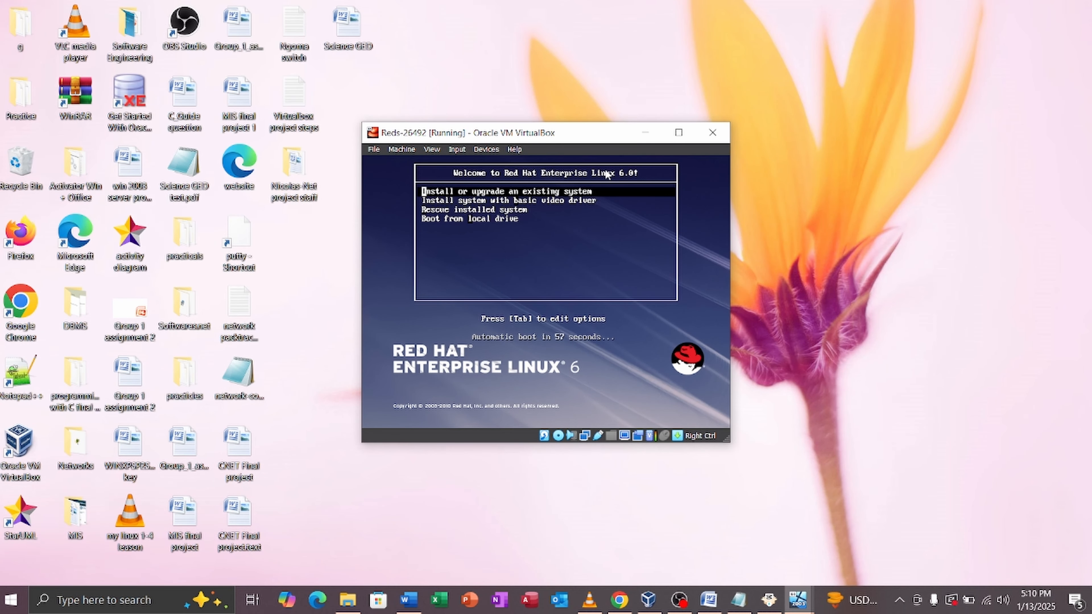
{"action": "key", "text": "Return"}
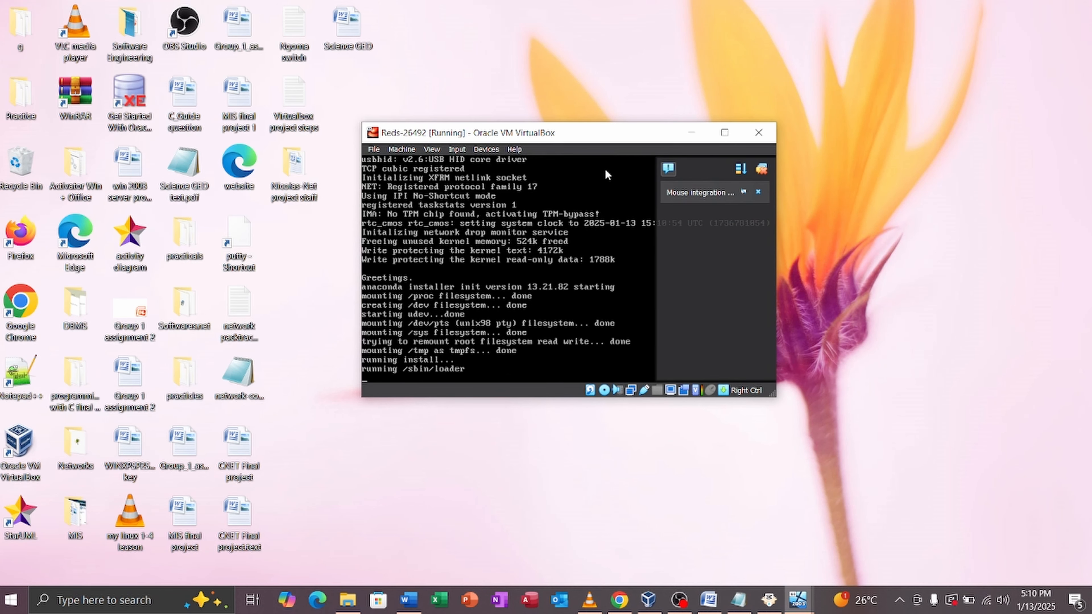
{"action": "left_click", "coordinate": [761, 172]}
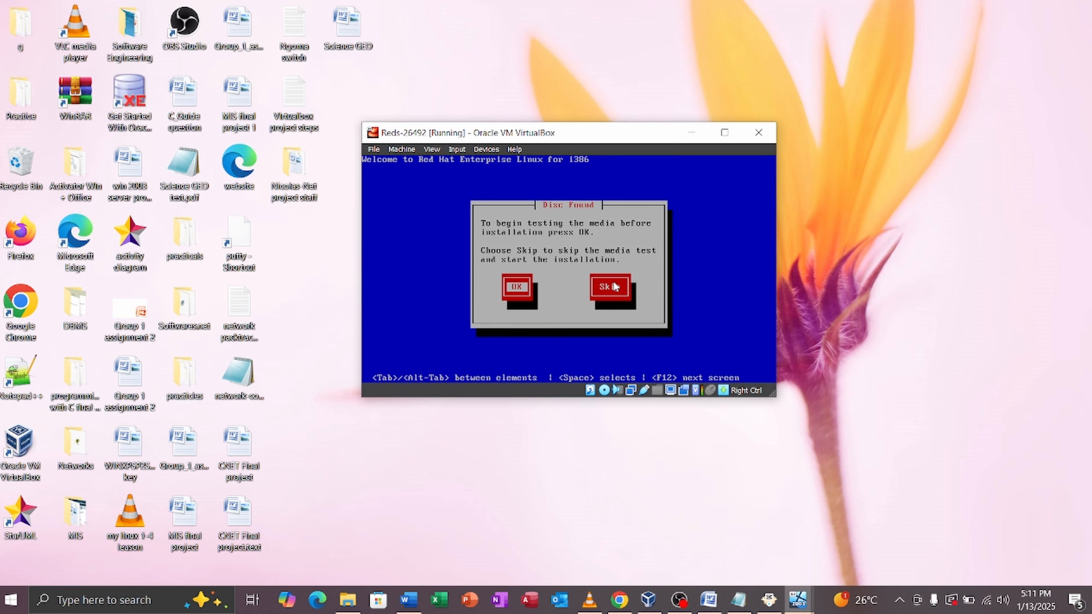
{"action": "left_click", "coordinate": [614, 290]}
Step: Skip the media test and keep English, U.S. English keyboard and Basic Storage Devices
{"action": "key", "text": "Control_R"}
{"action": "key", "text": "Tab"}
{"action": "key", "text": "Return"}
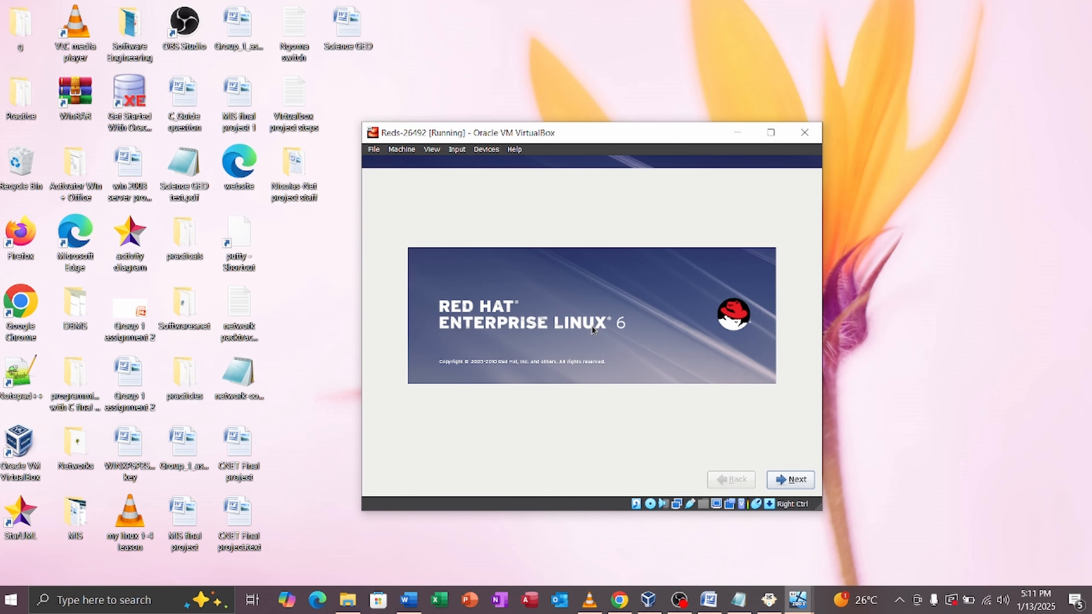
{"action": "left_click", "coordinate": [795, 480]}
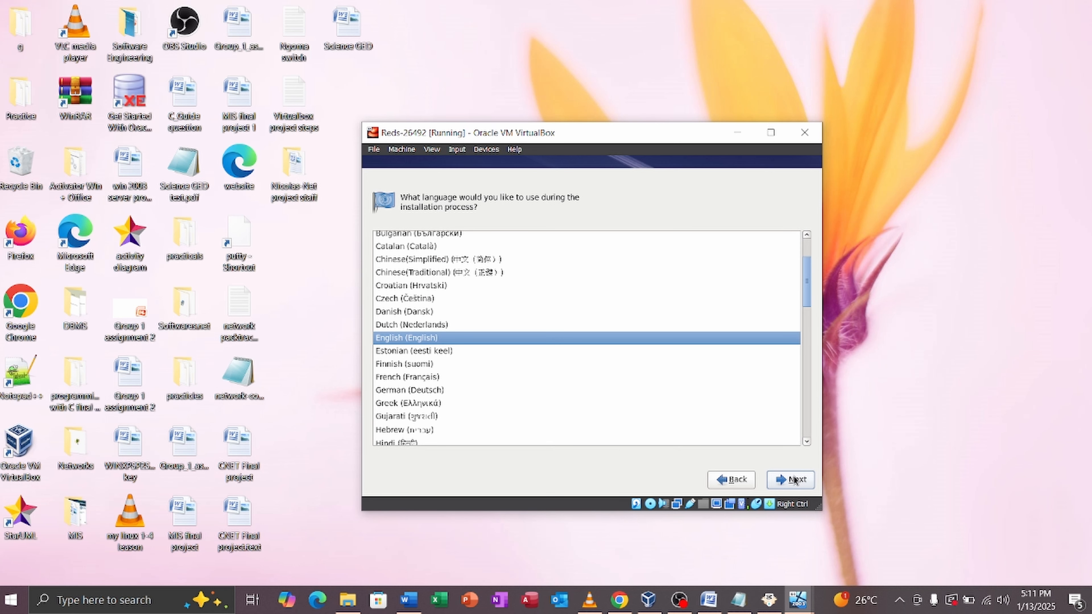
{"action": "left_click", "coordinate": [794, 480]}
{"action": "left_click", "coordinate": [794, 480]}
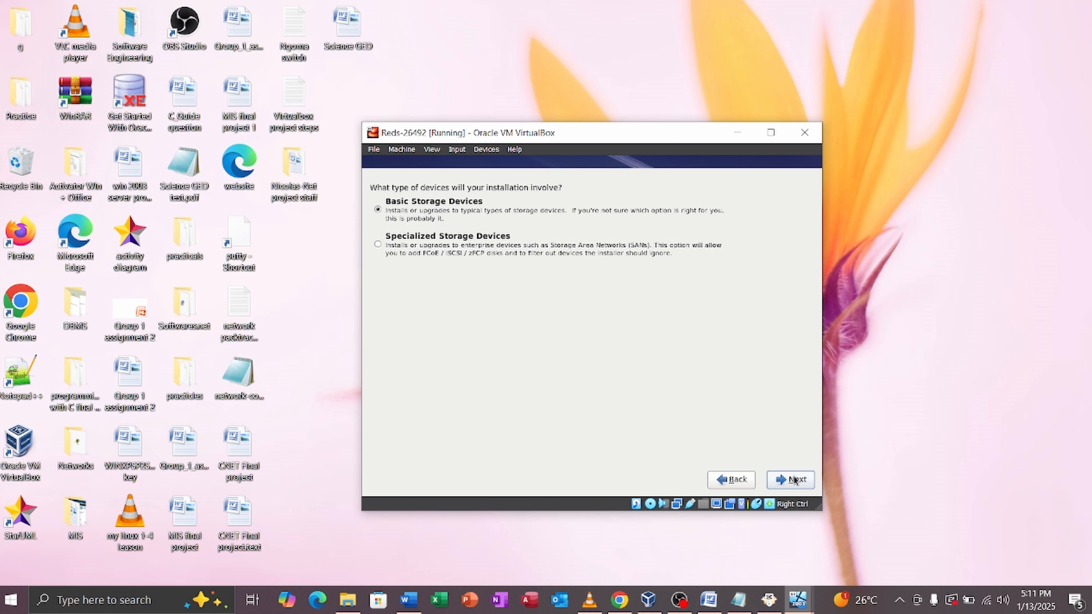
{"action": "left_click", "coordinate": [794, 480]}
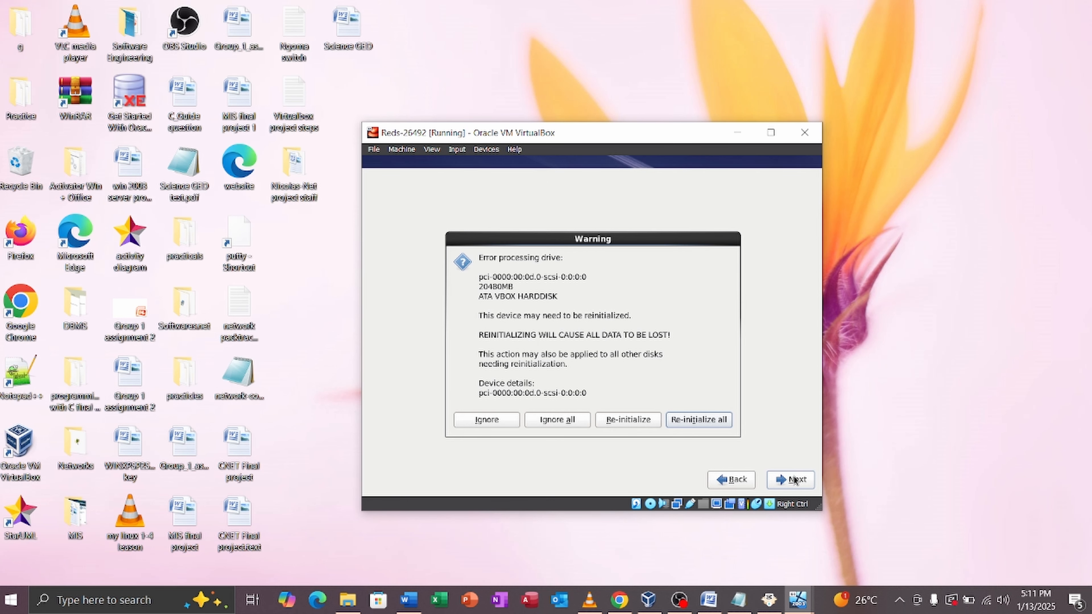
{"action": "key", "text": "Return"}
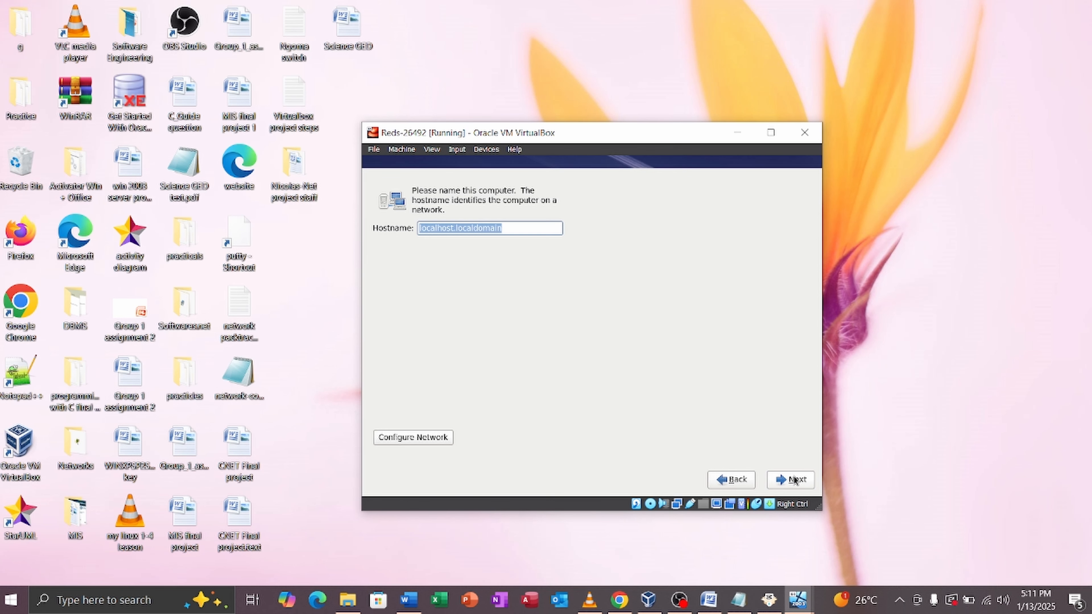
Step: Set the installer hostname to Reds-26492
{"action": "key", "text": "BackSpace"}
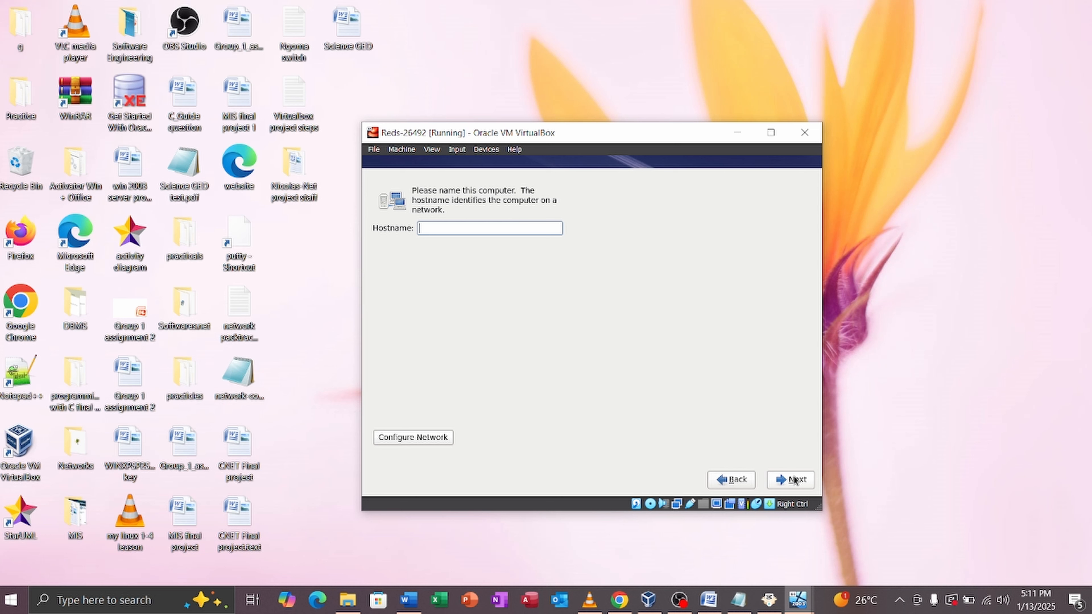
{"action": "key", "text": "Caps_Lock"}
{"action": "type", "text": "Red"}
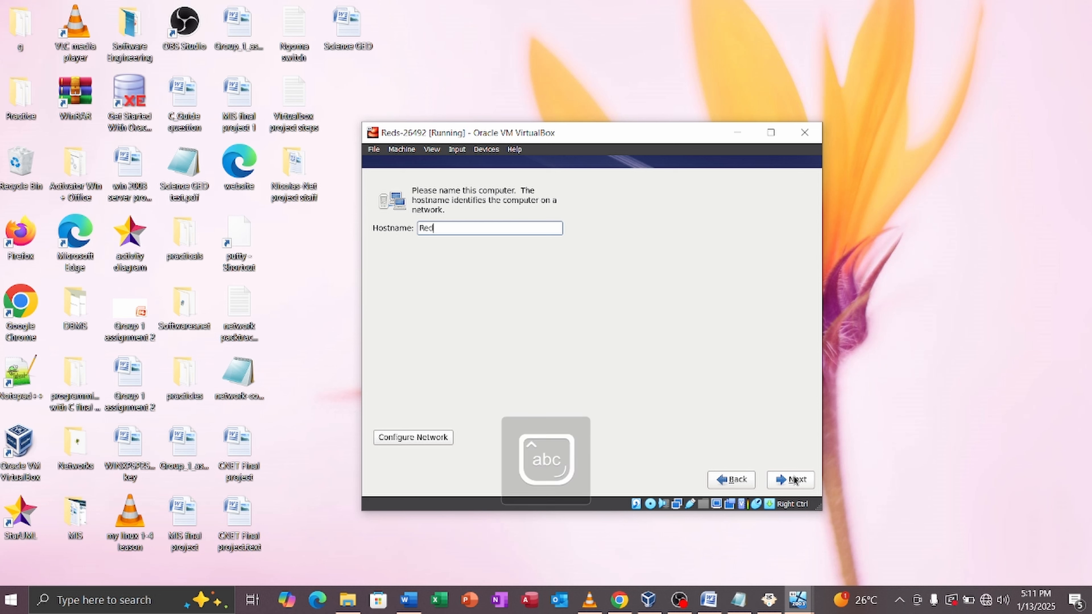
{"action": "type", "text": "s-26"}
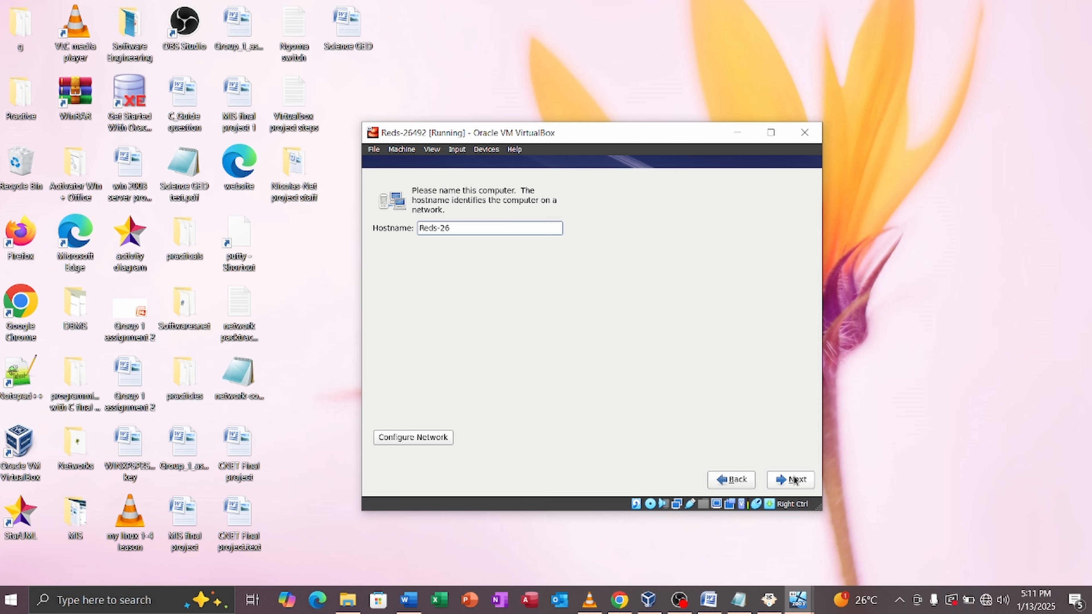
{"action": "type", "text": "492"}
{"action": "left_click", "coordinate": [797, 480]}
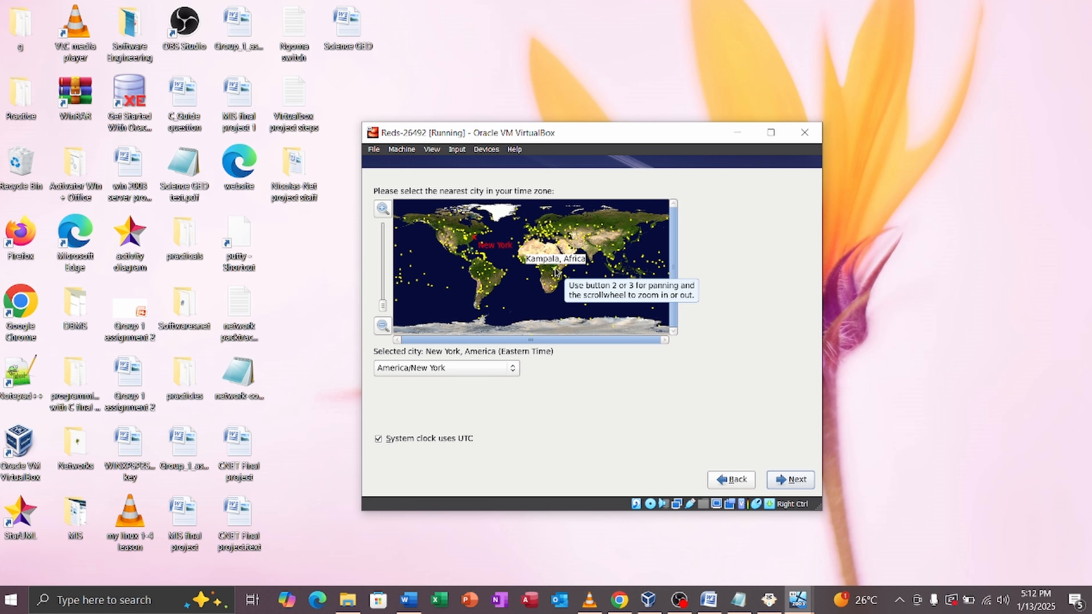
Step: Pick Kigali on the map so the time zone reads Africa/Kigali, then continue
{"action": "left_click", "coordinate": [480, 367]}
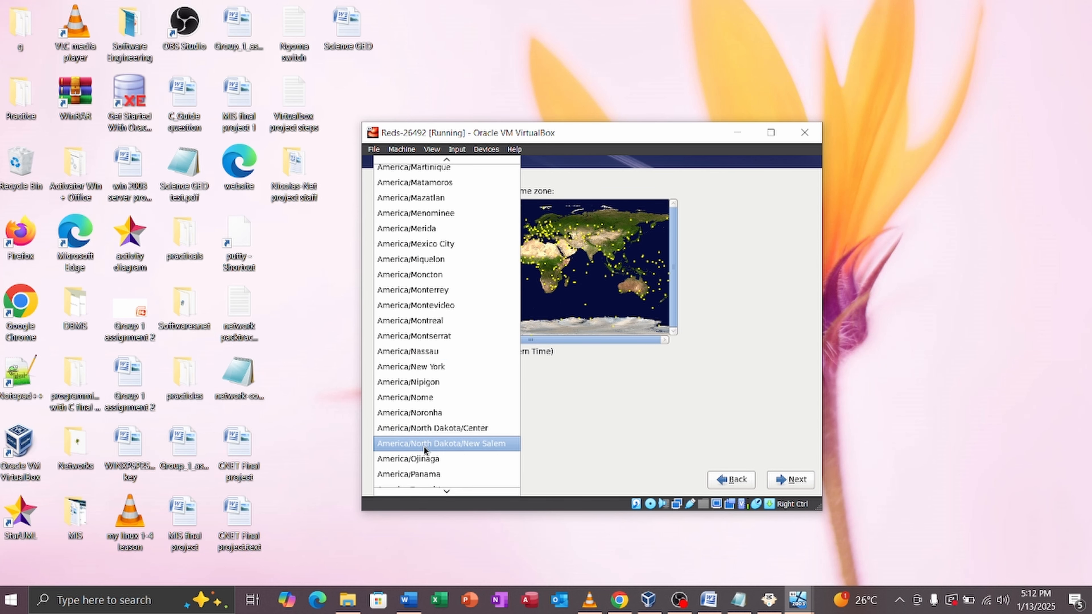
{"action": "scroll", "coordinate": [426, 419], "scroll_direction": "down", "scroll_amount": 6}
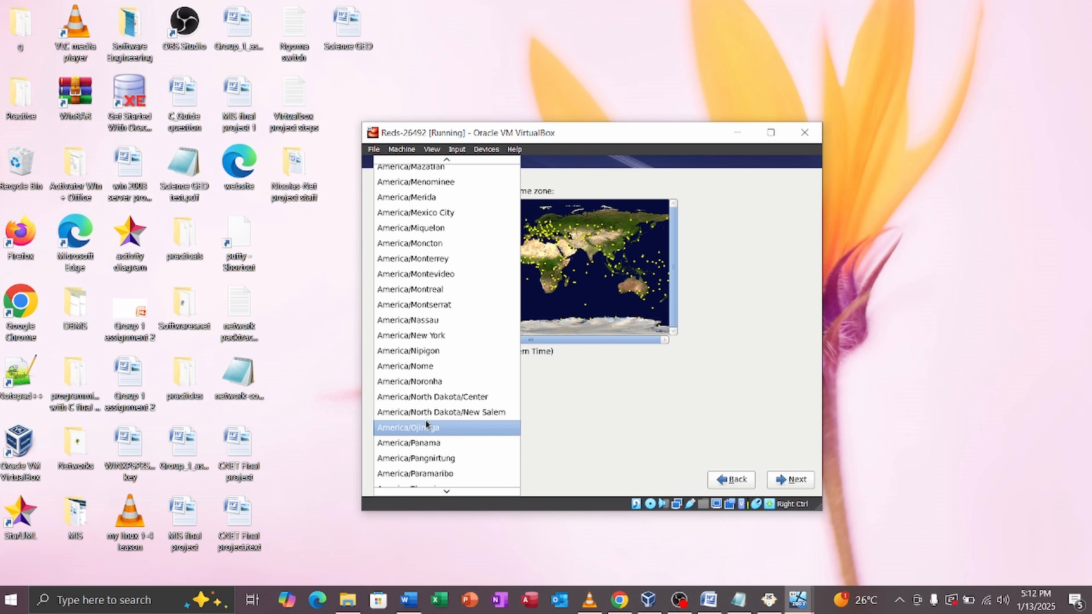
{"action": "scroll", "coordinate": [425, 419], "scroll_direction": "down", "scroll_amount": 4}
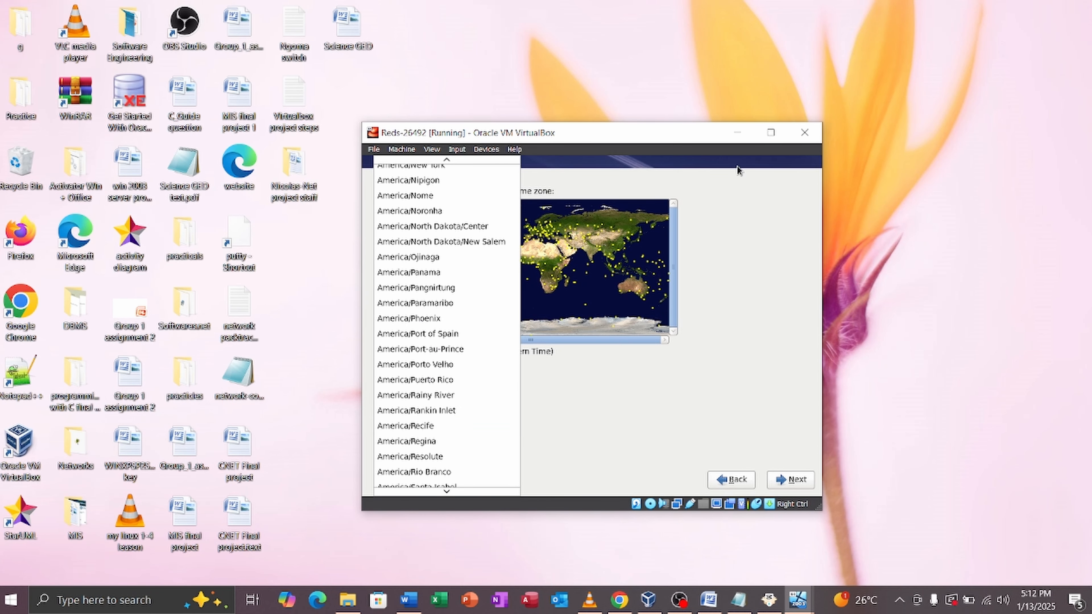
{"action": "left_click", "coordinate": [558, 270]}
{"action": "scroll", "coordinate": [558, 212], "scroll_direction": "up", "scroll_amount": 2}
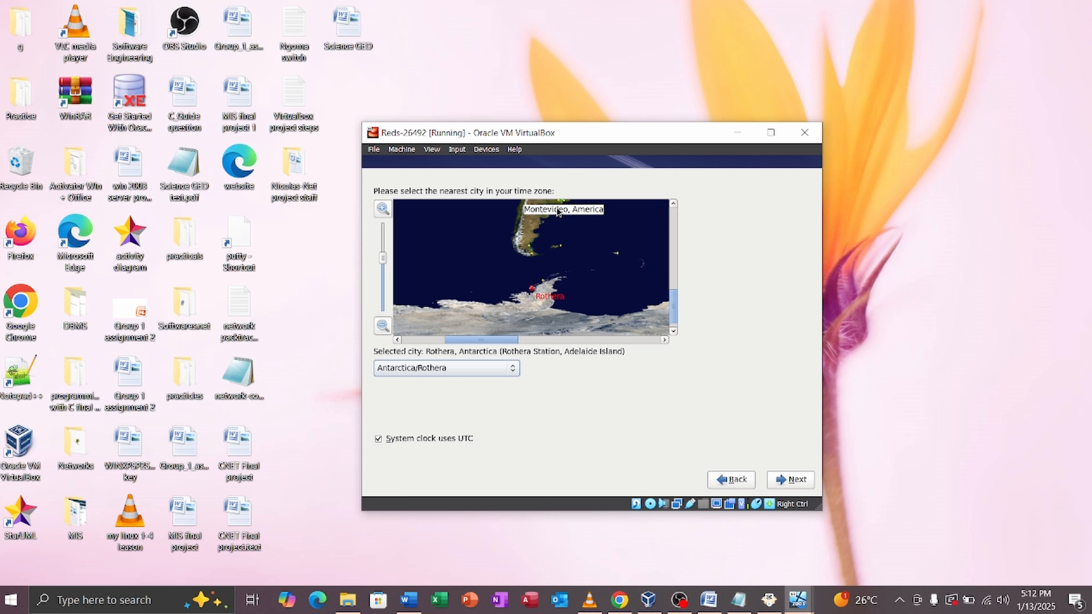
{"action": "scroll", "coordinate": [558, 211], "scroll_direction": "down", "scroll_amount": 1}
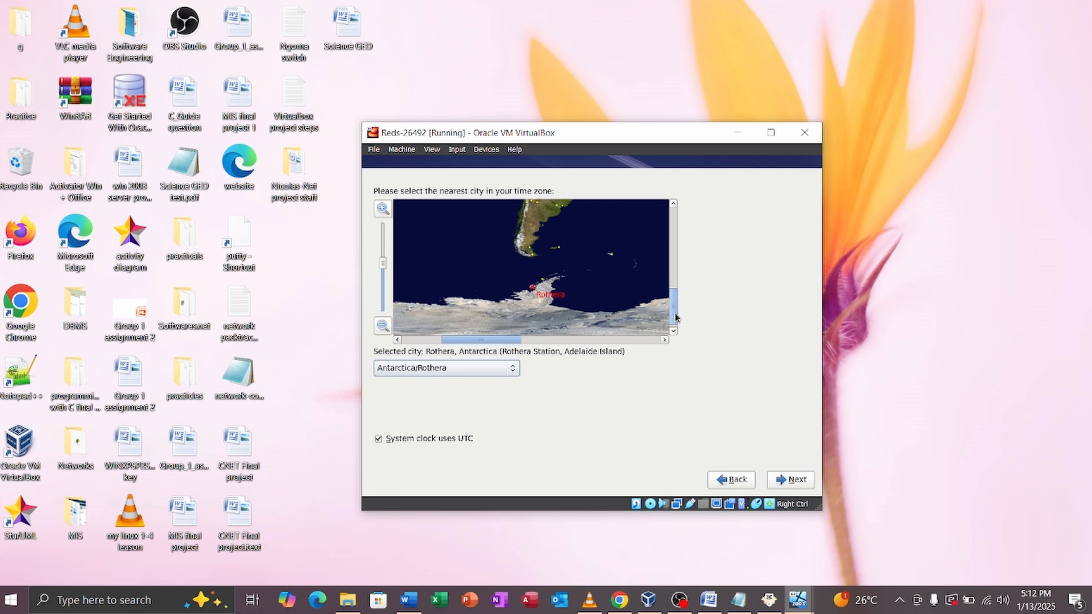
{"action": "left_click_drag", "start_coordinate": [675, 317], "coordinate": [676, 270]}
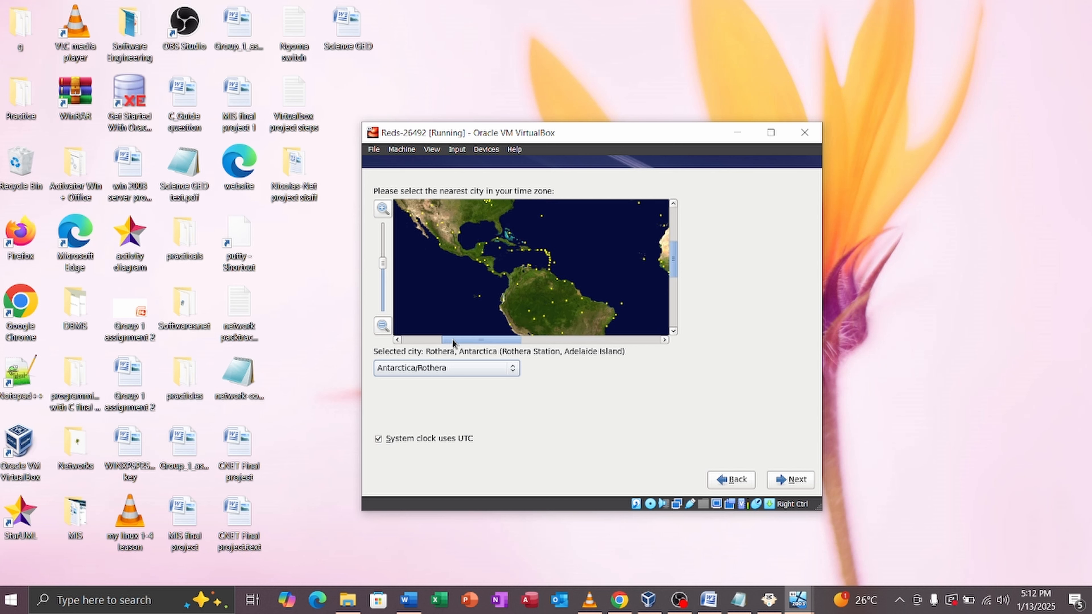
{"action": "left_click_drag", "start_coordinate": [453, 342], "coordinate": [509, 343]}
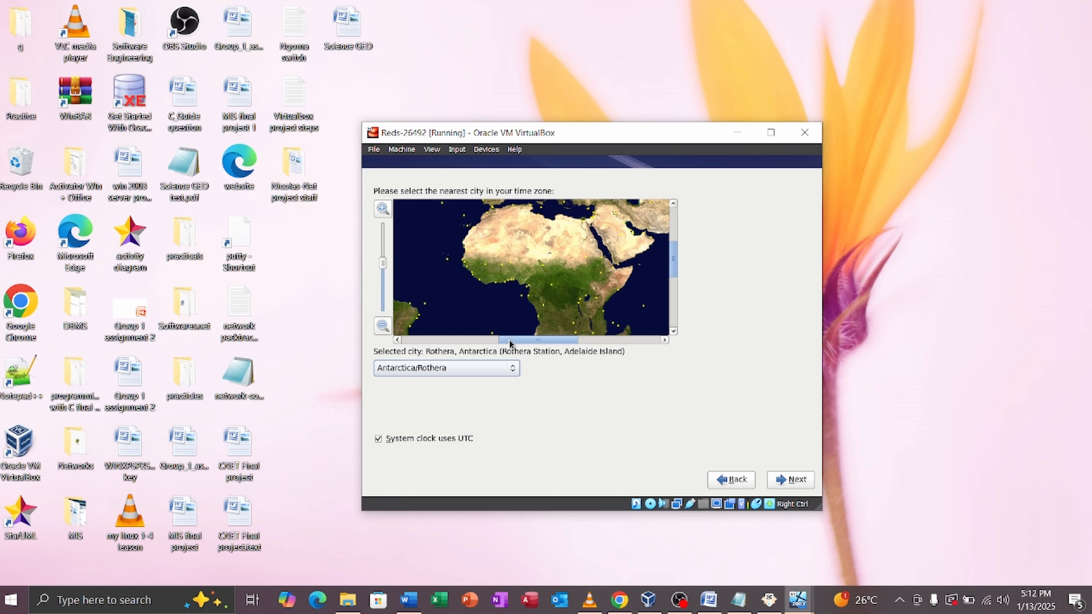
{"action": "left_click", "coordinate": [582, 303]}
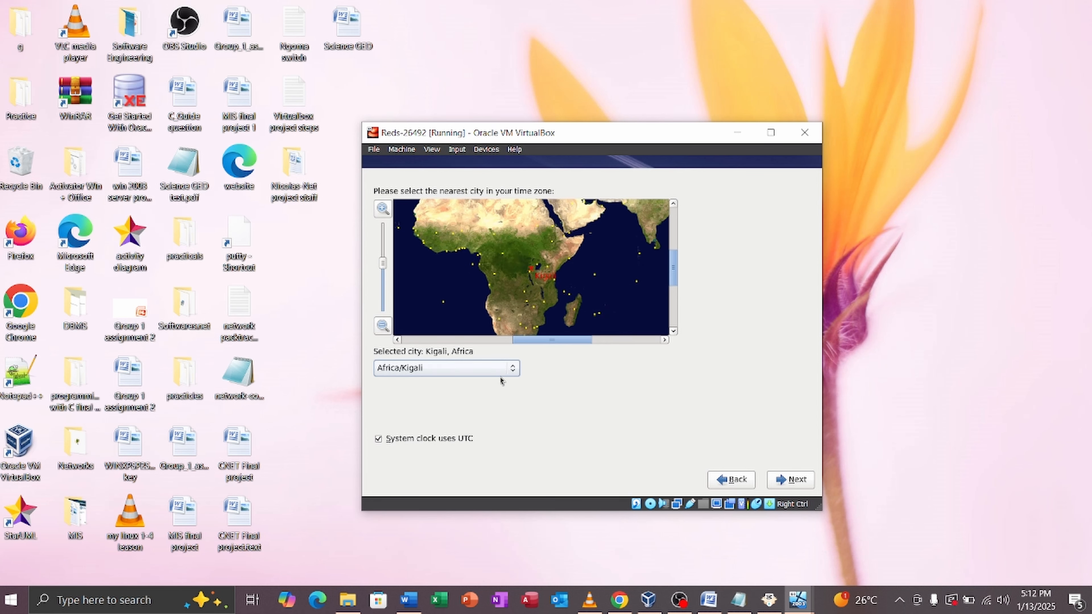
{"action": "left_click", "coordinate": [780, 480]}
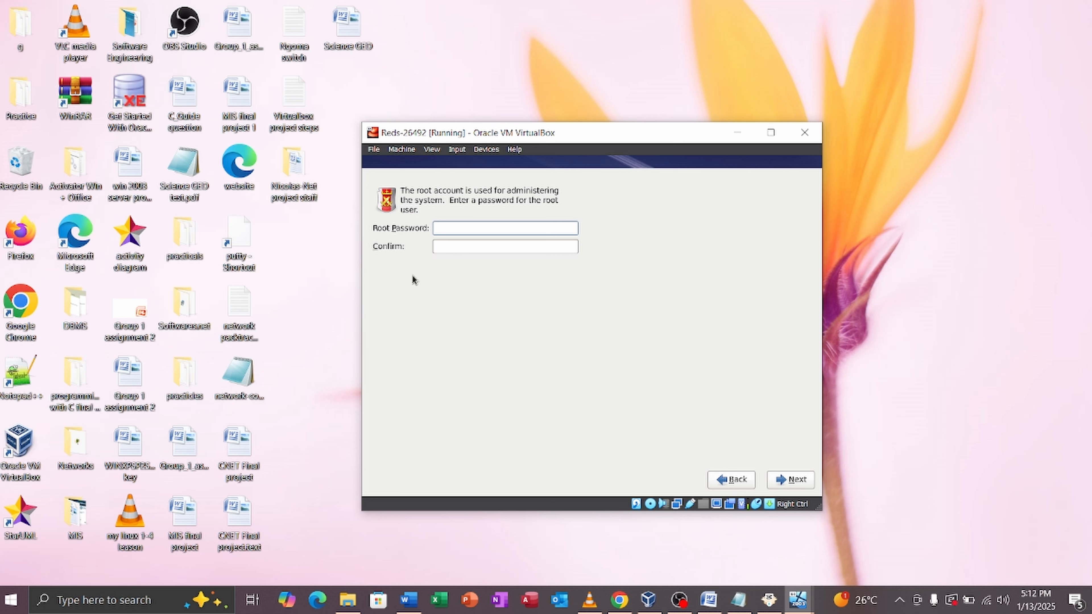
Step: Type the root password in both fields and choose Use Anyway on the weak-password warning
{"action": "key", "text": "Caps_Lock"}
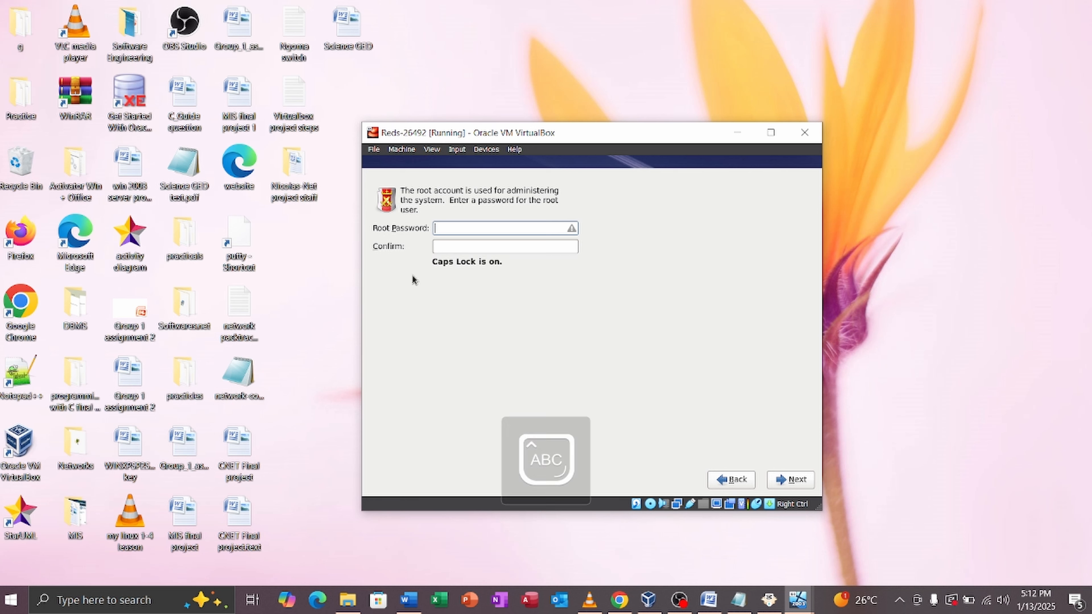
{"action": "type", "text": "•"}
{"action": "key", "text": "Caps_Lock"}
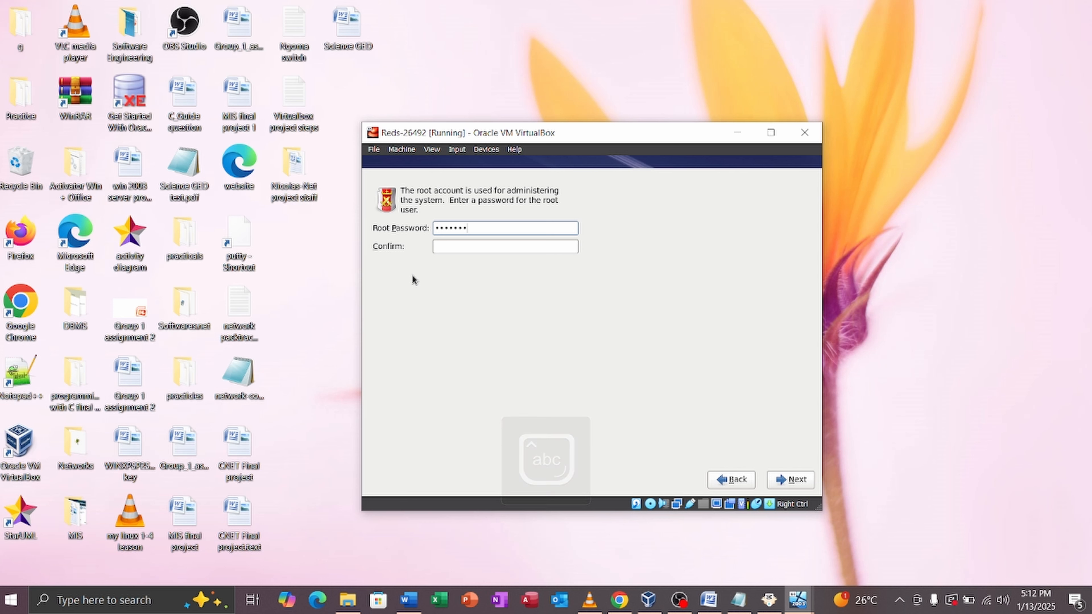
{"action": "type", "text": "•"}
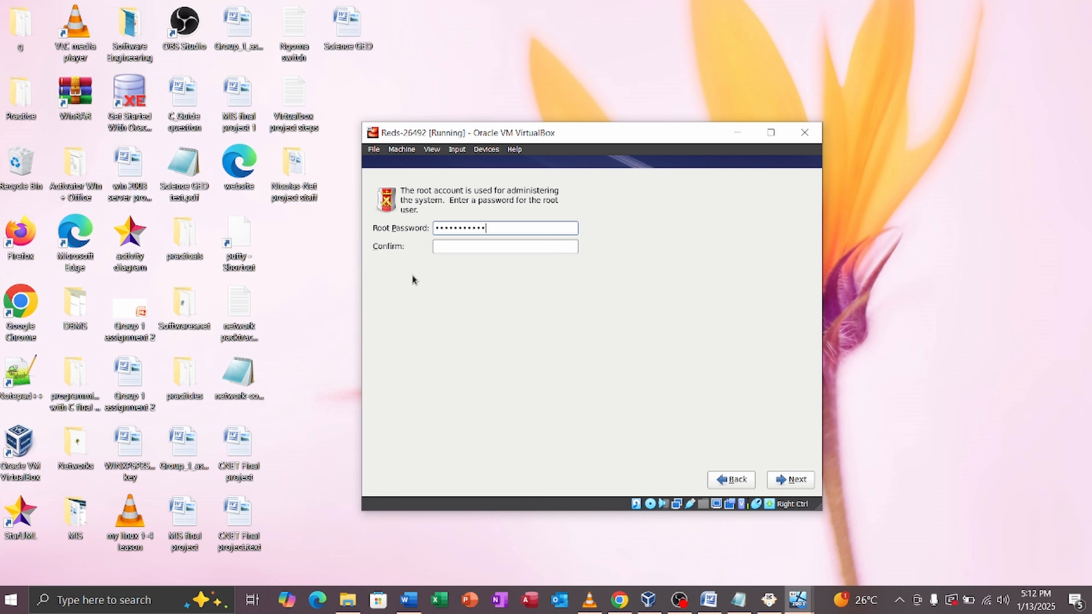
{"action": "key", "text": "Tab"}
{"action": "key", "text": "Caps_Lock"}
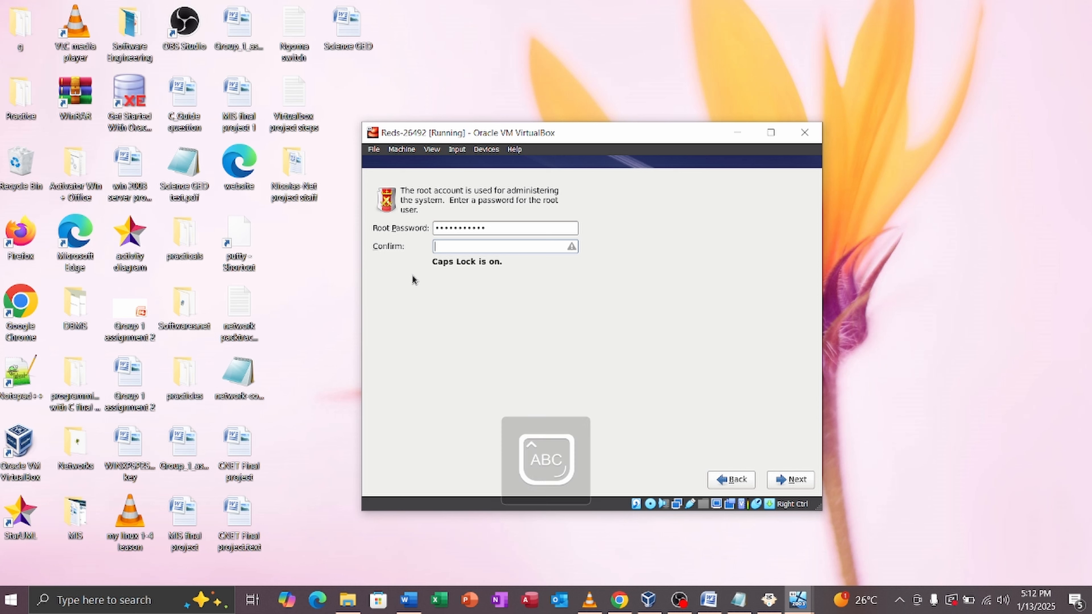
{"action": "type", "text": "•"}
{"action": "key", "text": "Caps_Lock"}
{"action": "type", "text": "•"}
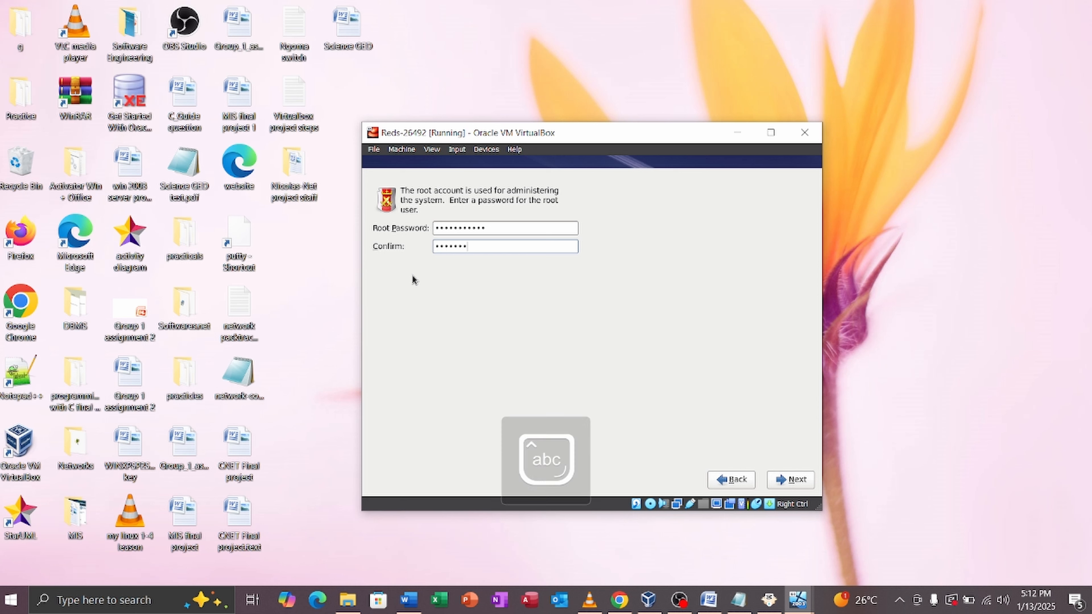
{"action": "type", "text": "•••••••••"}
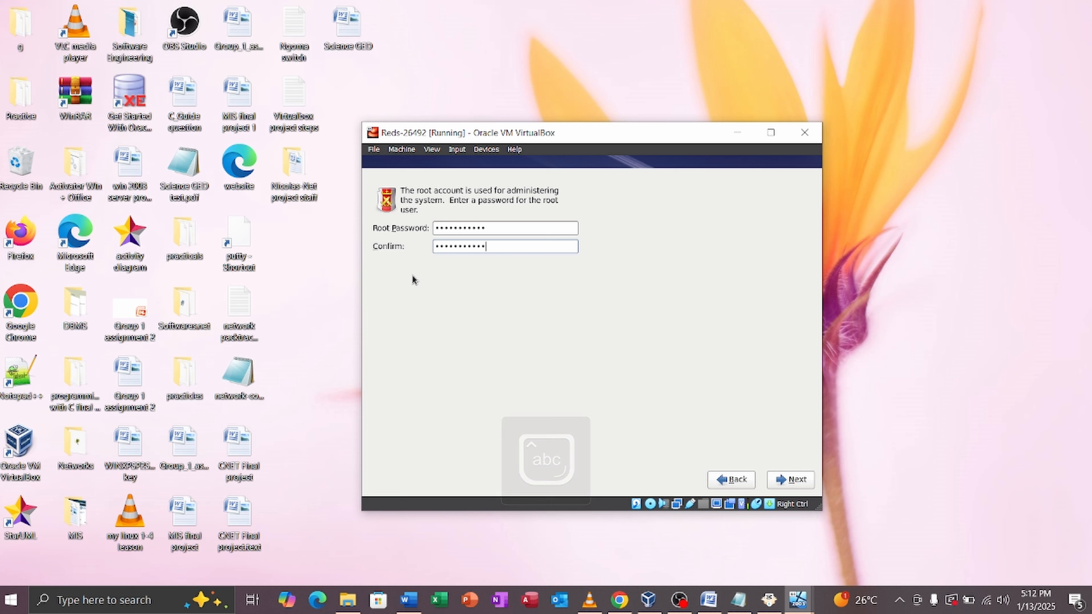
{"action": "left_click", "coordinate": [784, 482]}
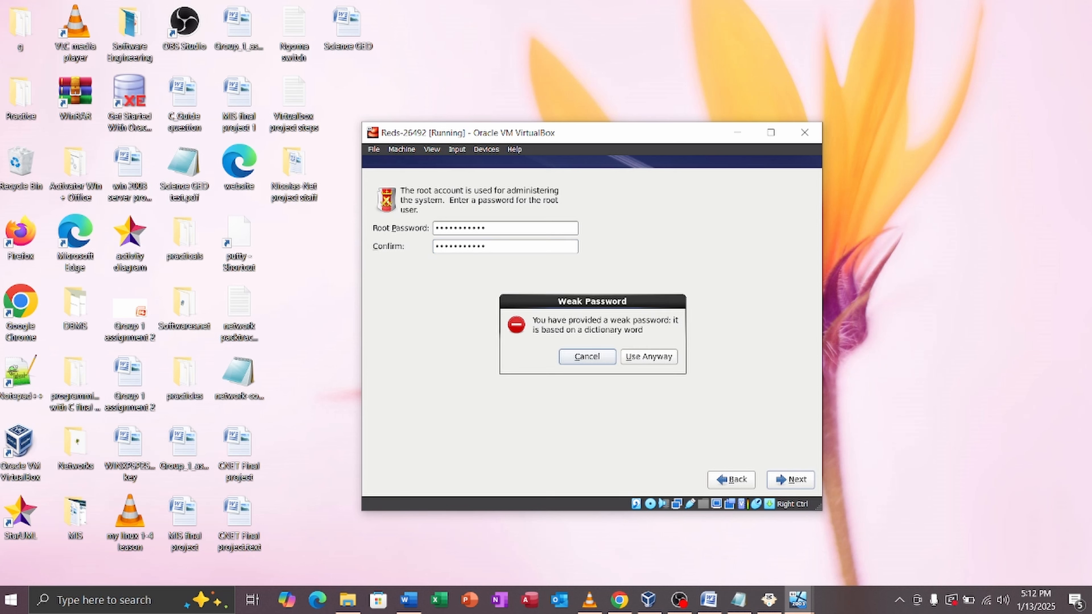
{"action": "left_click", "coordinate": [663, 357]}
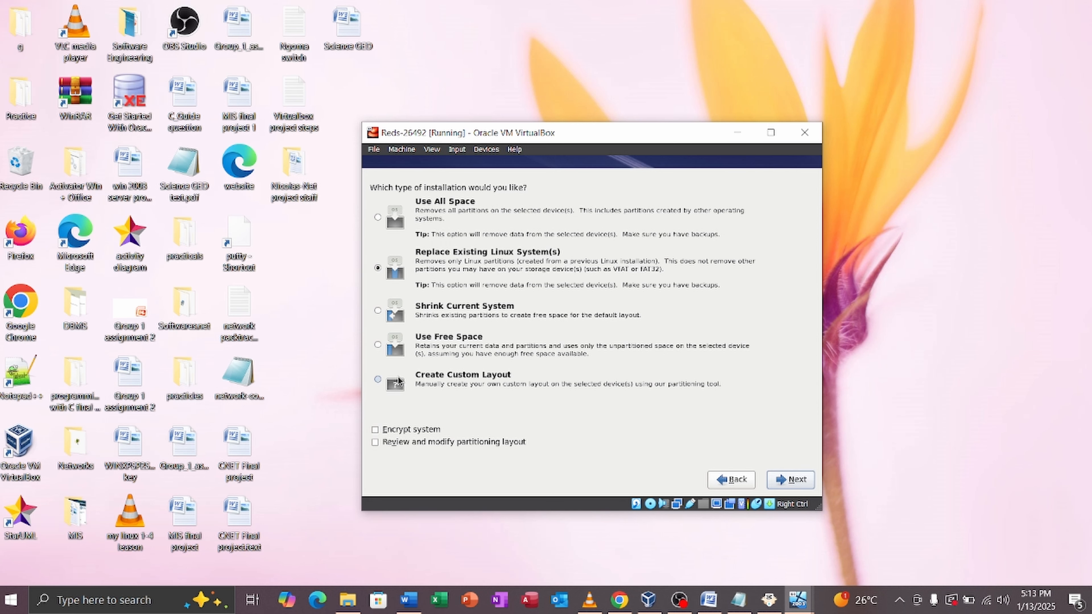
Step: Choose Create Custom Layout and add a 10000 MB standard root (/) partition on sda
{"action": "left_click", "coordinate": [378, 380]}
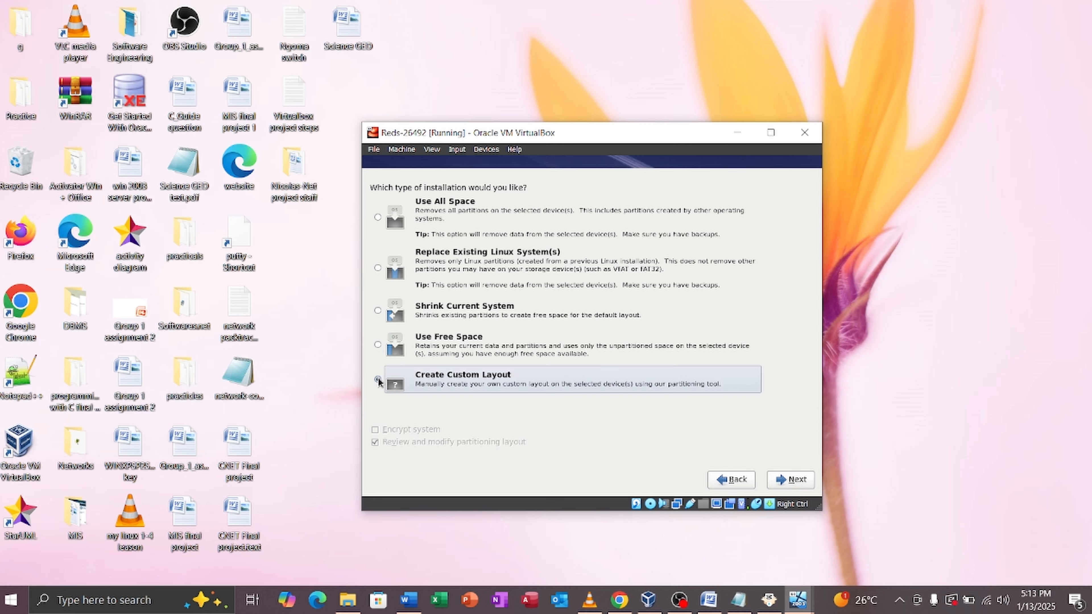
{"action": "left_click", "coordinate": [804, 486]}
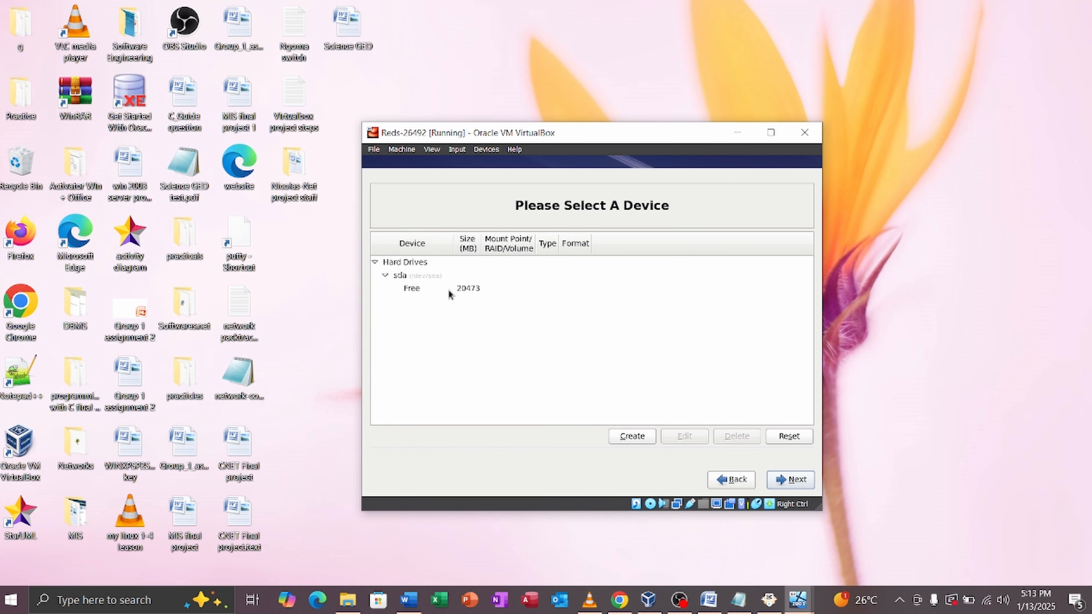
{"action": "left_click", "coordinate": [448, 289]}
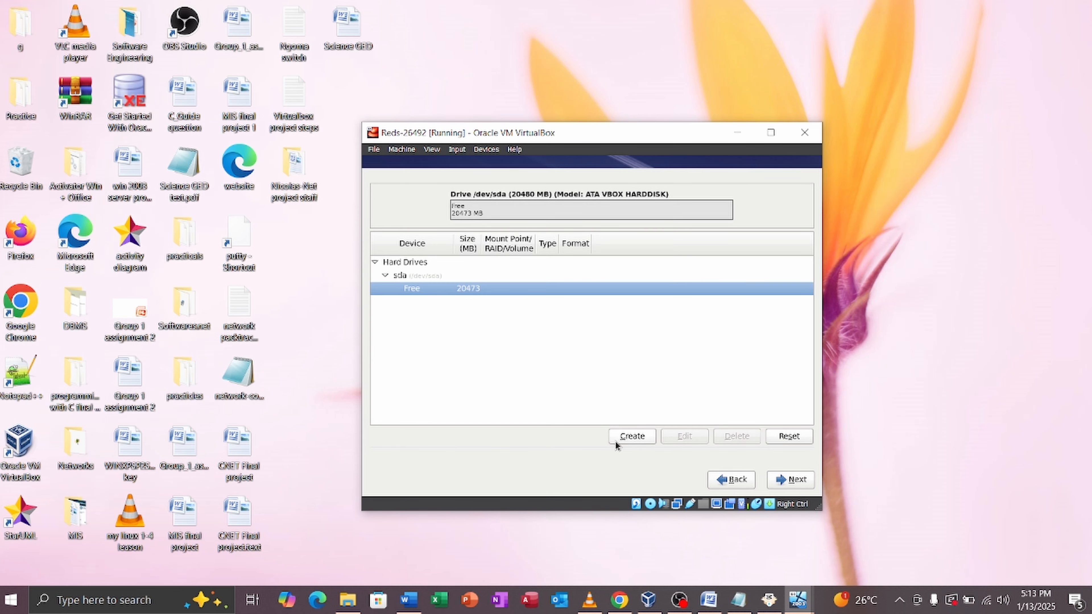
{"action": "left_click", "coordinate": [624, 439]}
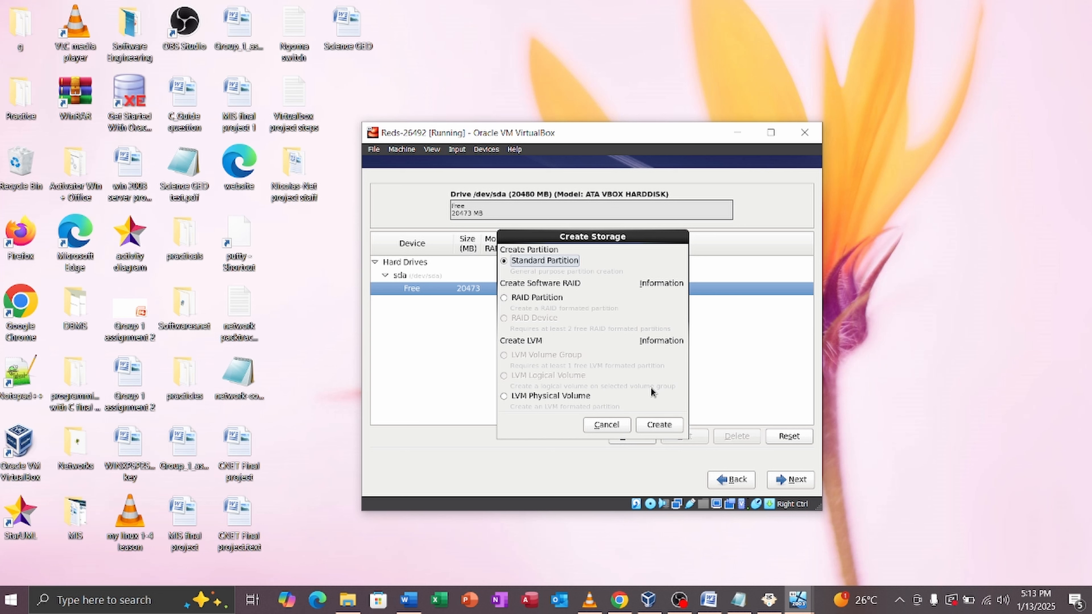
{"action": "left_click", "coordinate": [656, 423]}
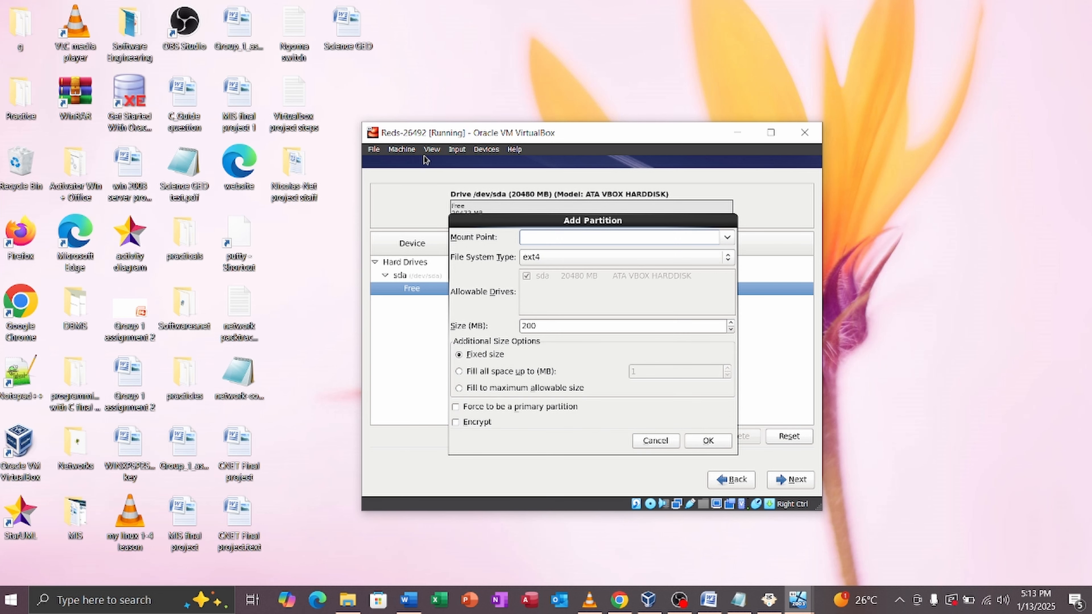
{"action": "left_click", "coordinate": [726, 237]}
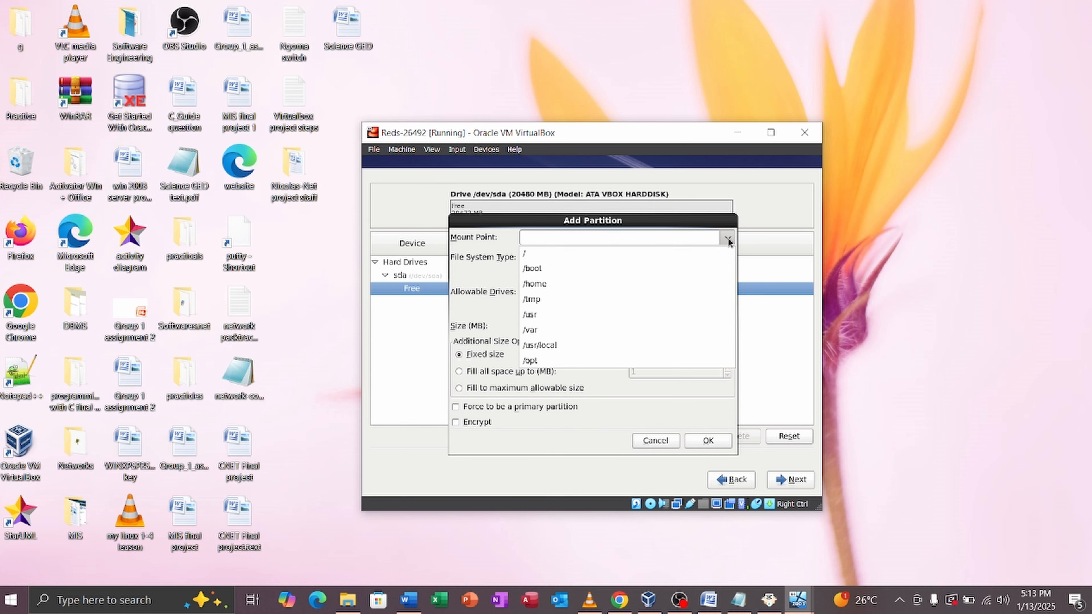
{"action": "left_click", "coordinate": [558, 252]}
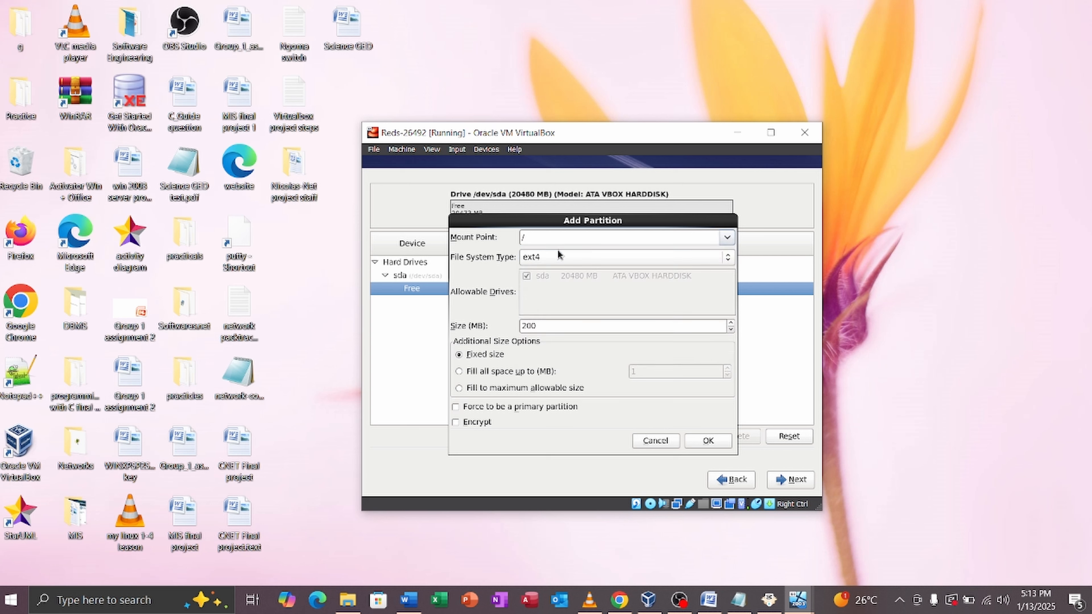
{"action": "left_click", "coordinate": [561, 329]}
{"action": "key", "text": "BackSpace"}
{"action": "key", "text": "BackSpace"}
{"action": "type", "text": "1000"}
{"action": "left_click", "coordinate": [708, 441]}
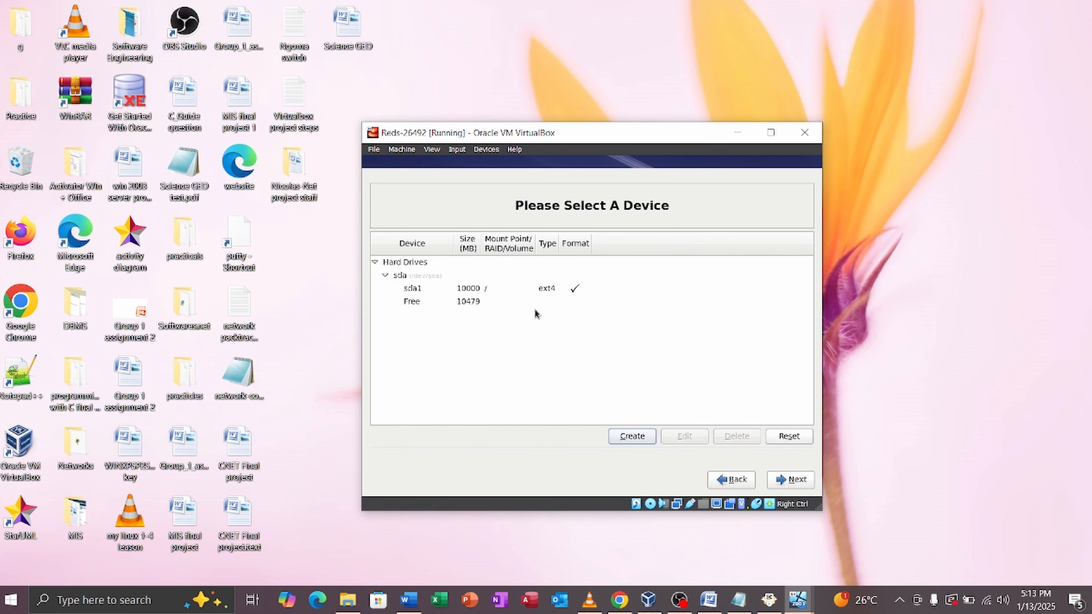
Step: Create a 1024 MB swap standard partition in the 10479 MB free space
{"action": "left_click", "coordinate": [468, 303]}
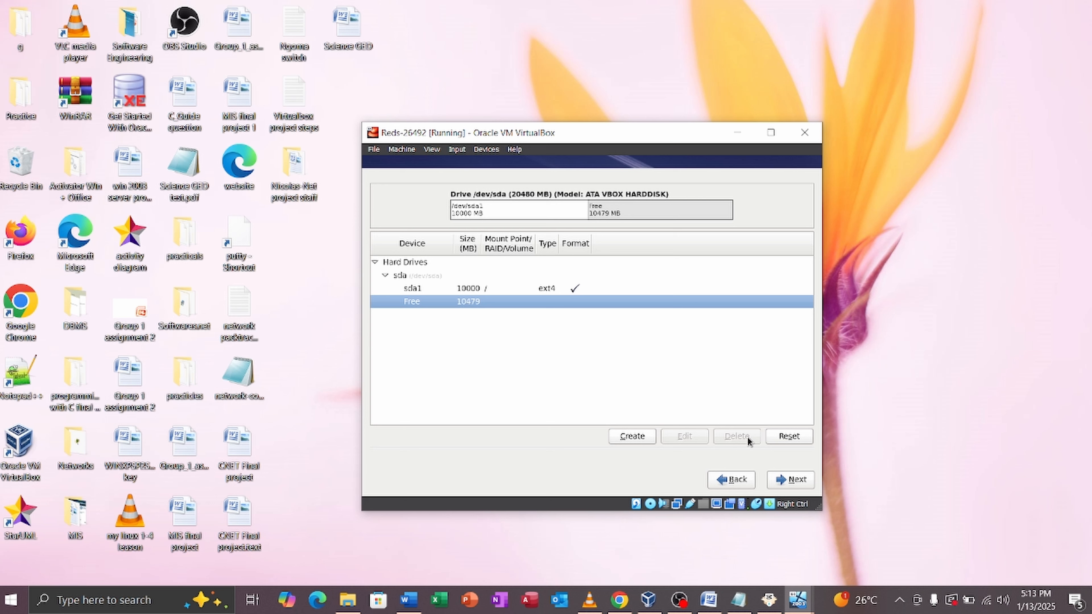
{"action": "left_click", "coordinate": [640, 436]}
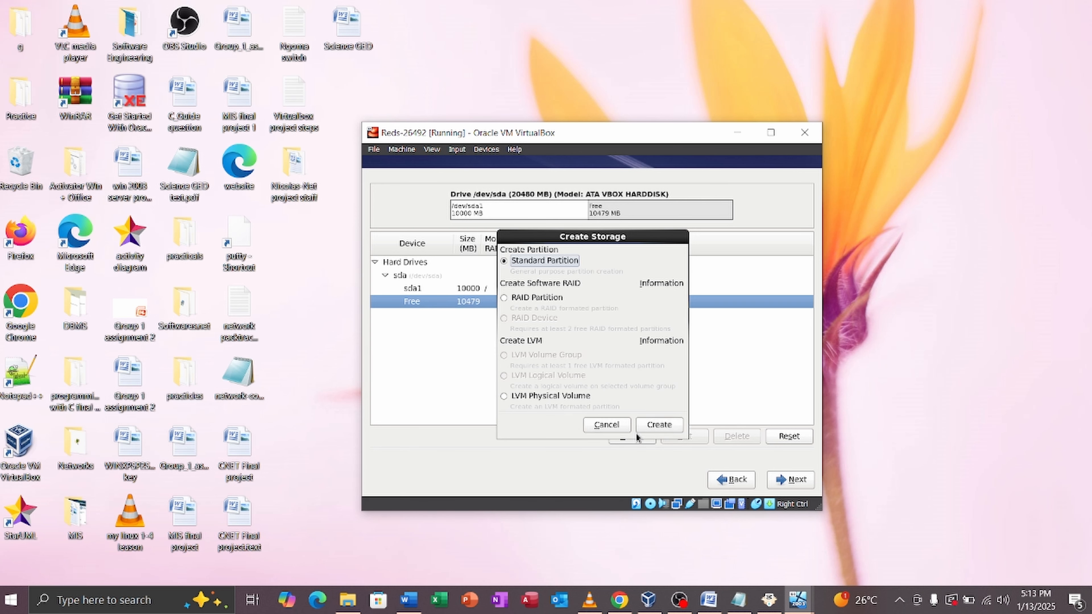
{"action": "left_click", "coordinate": [658, 425]}
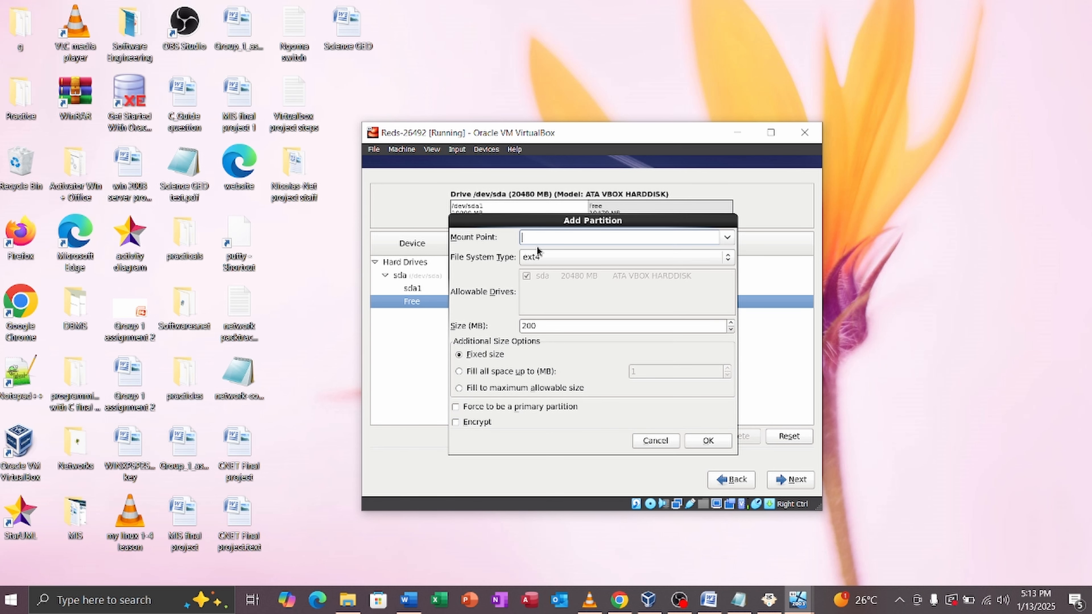
{"action": "left_click", "coordinate": [539, 255]}
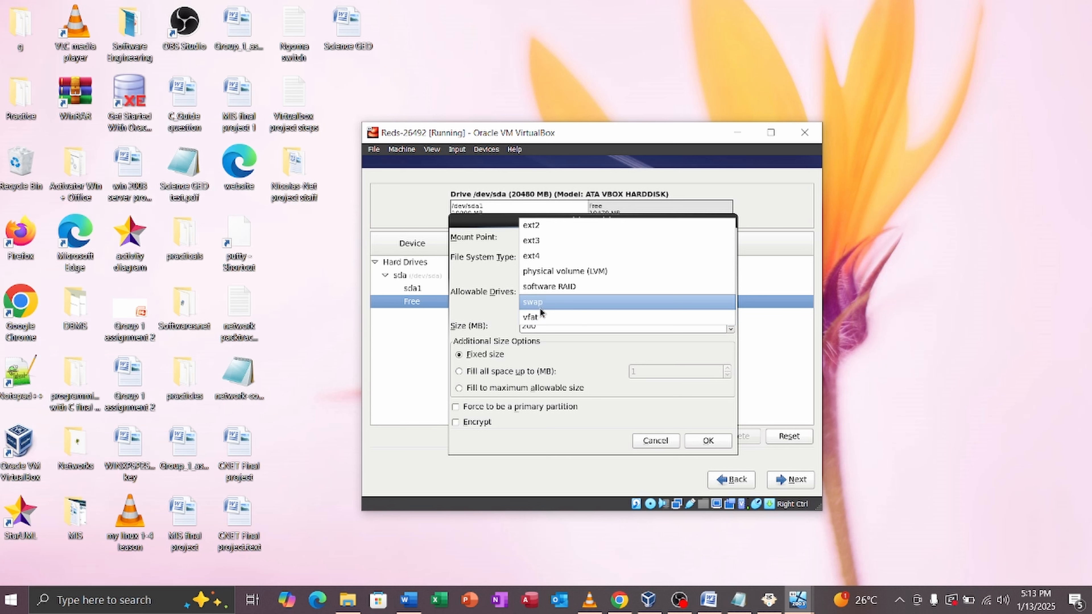
{"action": "left_click", "coordinate": [546, 305]}
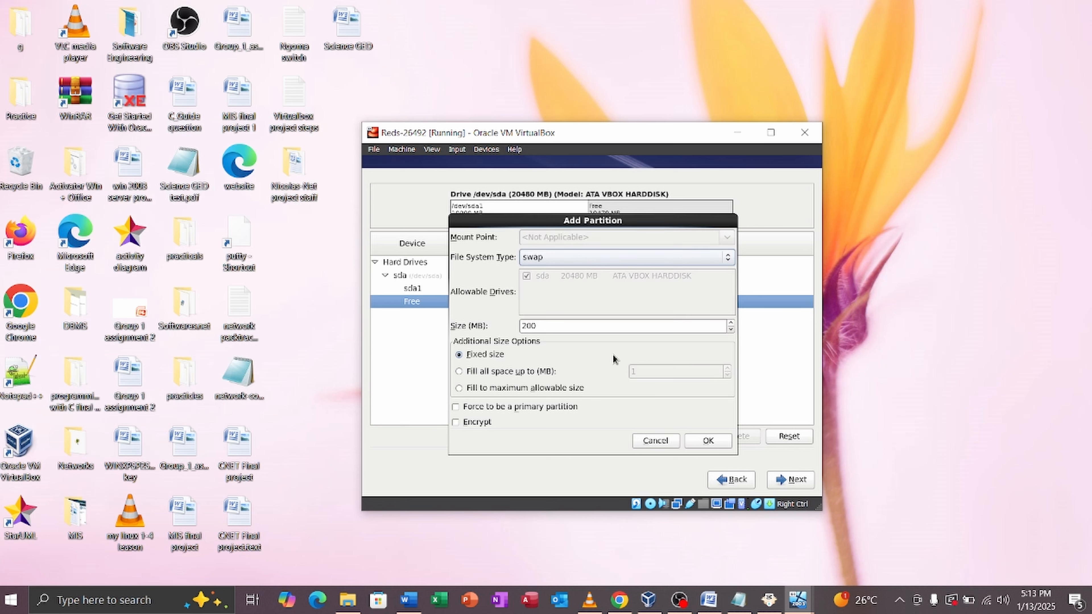
{"action": "left_click", "coordinate": [540, 326]}
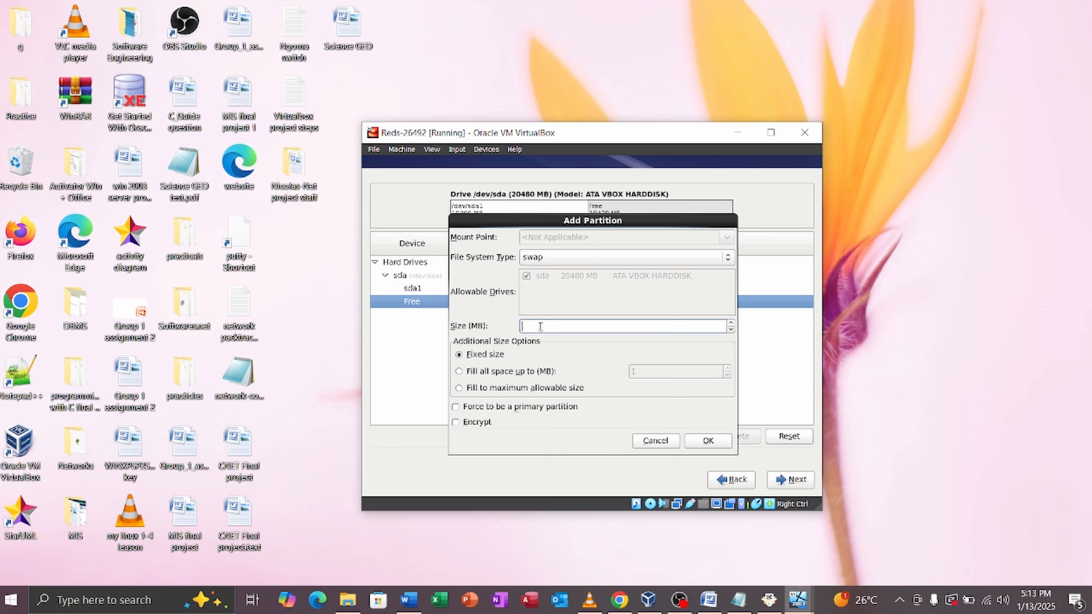
{"action": "type", "text": "1024"}
{"action": "left_click", "coordinate": [708, 441]}
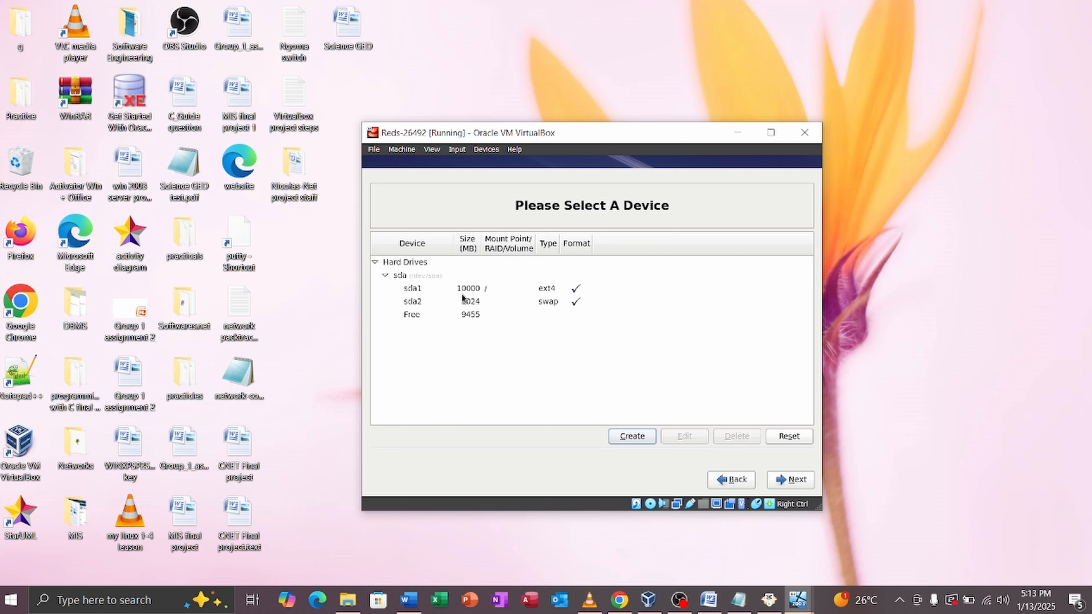
{"action": "key", "text": "Control_R"}
Step: Accept the sda1/sda2 layout, agree to Format, and write the changes to disk
{"action": "left_click", "coordinate": [992, 177]}
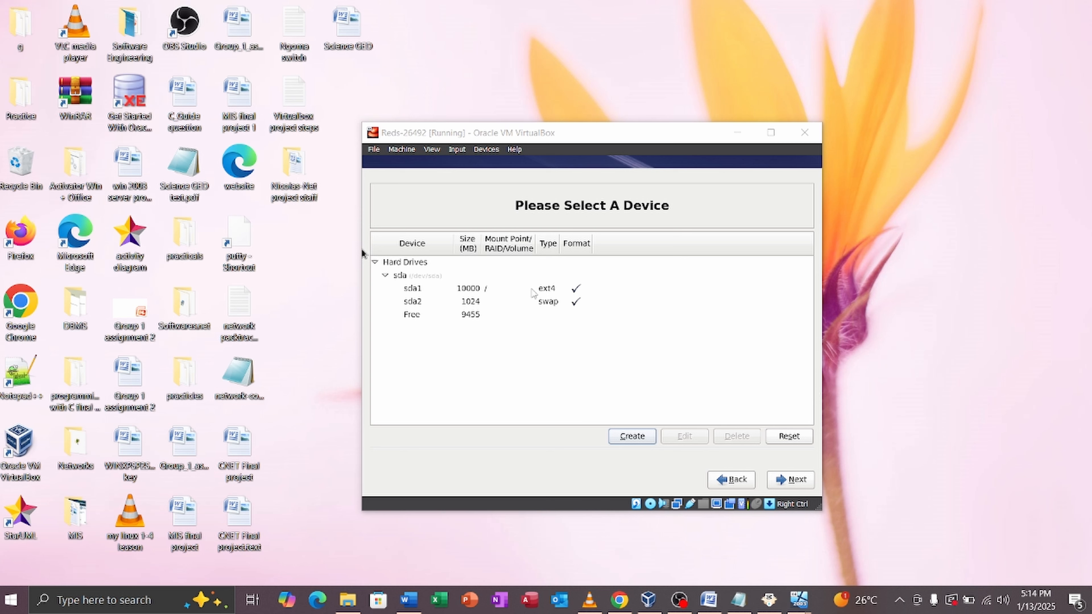
{"action": "left_click", "coordinate": [492, 293]}
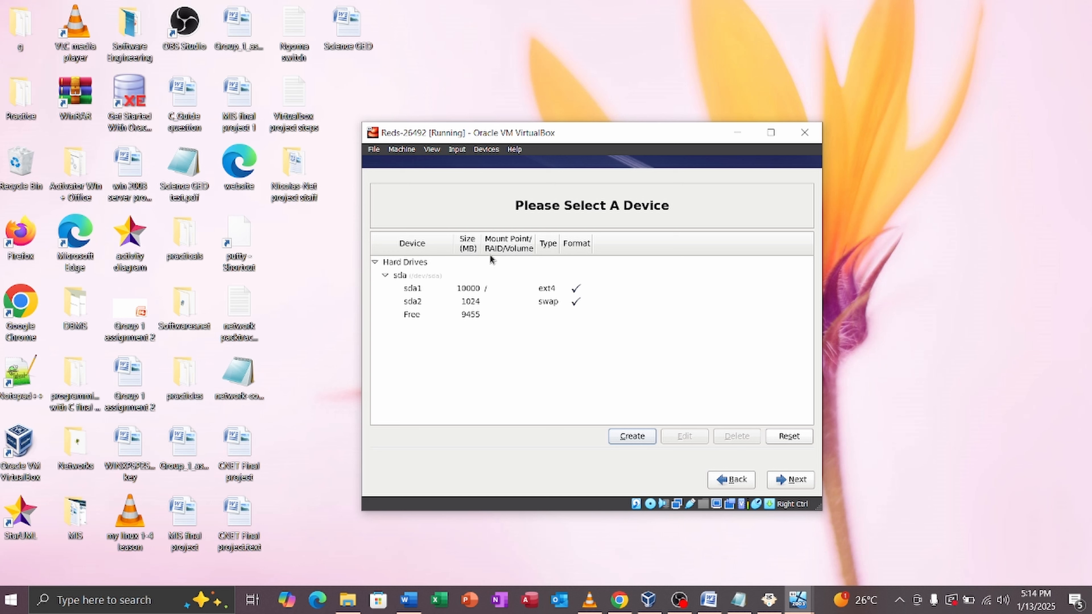
{"action": "left_click", "coordinate": [486, 287]}
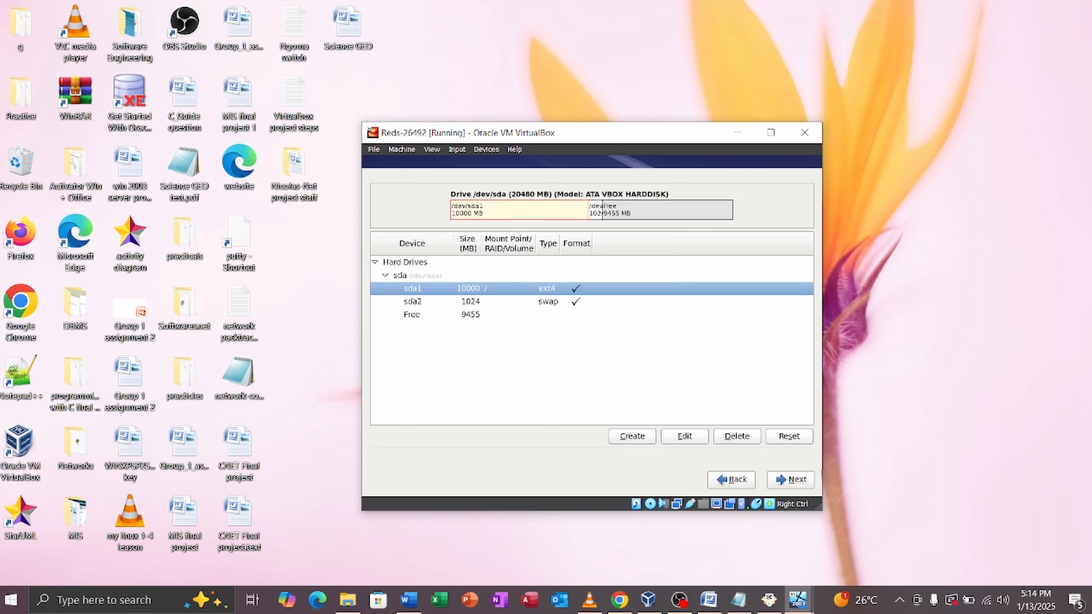
{"action": "left_click", "coordinate": [796, 481]}
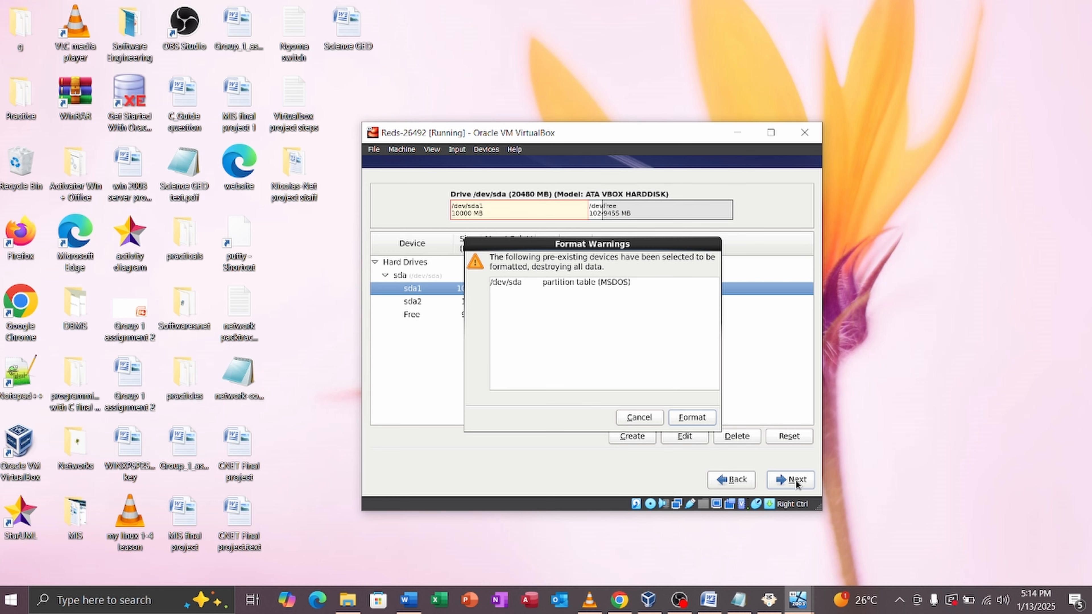
{"action": "left_click", "coordinate": [704, 420]}
{"action": "left_click", "coordinate": [639, 361]}
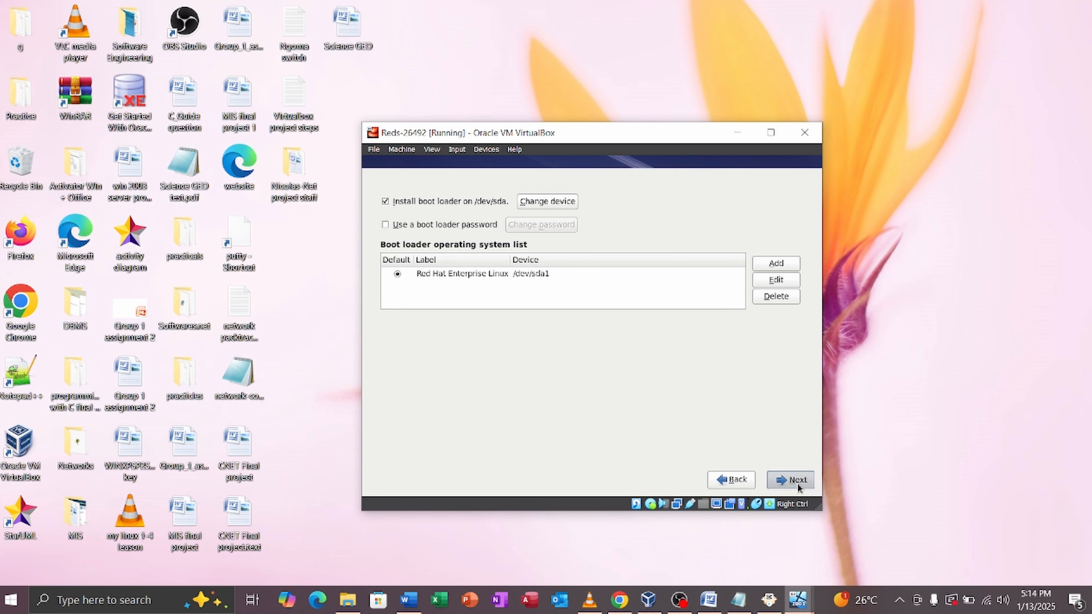
Step: Accept the boot loader settings, pick the Desktop software set and start the installation
{"action": "left_click", "coordinate": [797, 484]}
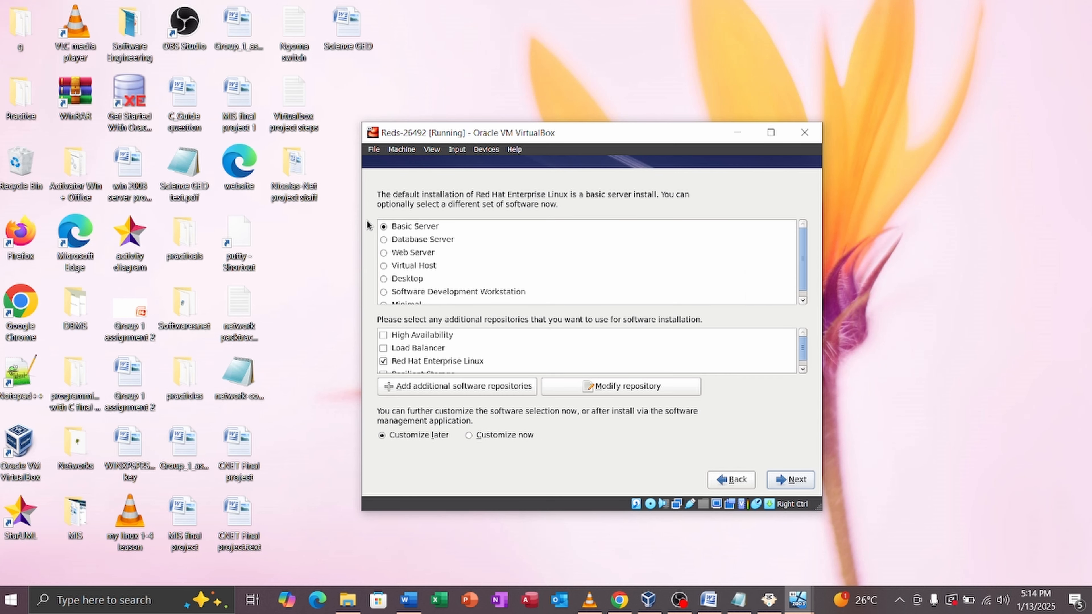
{"action": "left_click", "coordinate": [389, 278]}
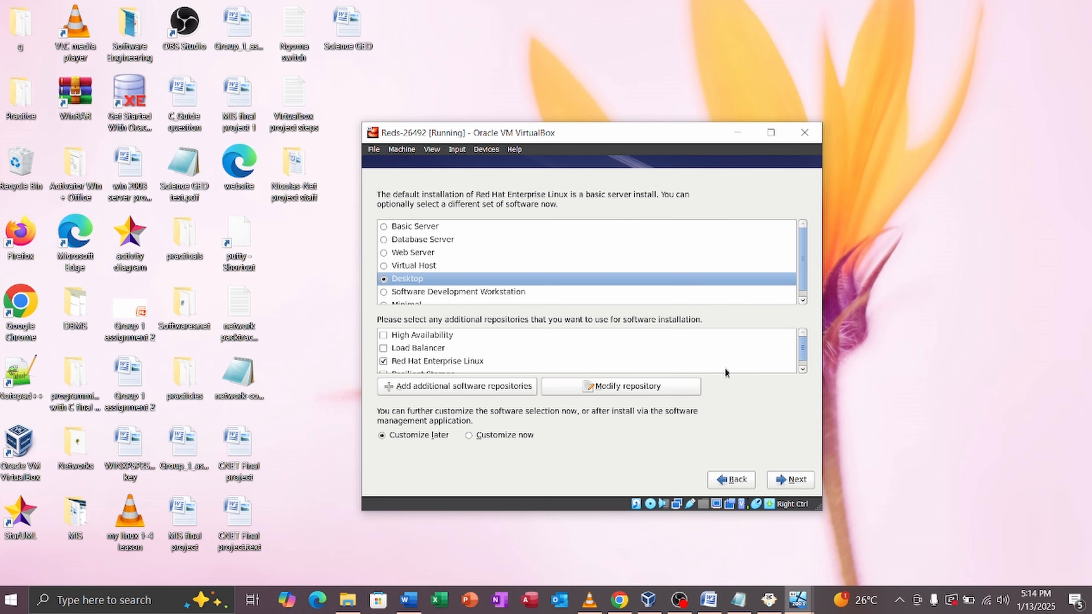
{"action": "left_click", "coordinate": [797, 480]}
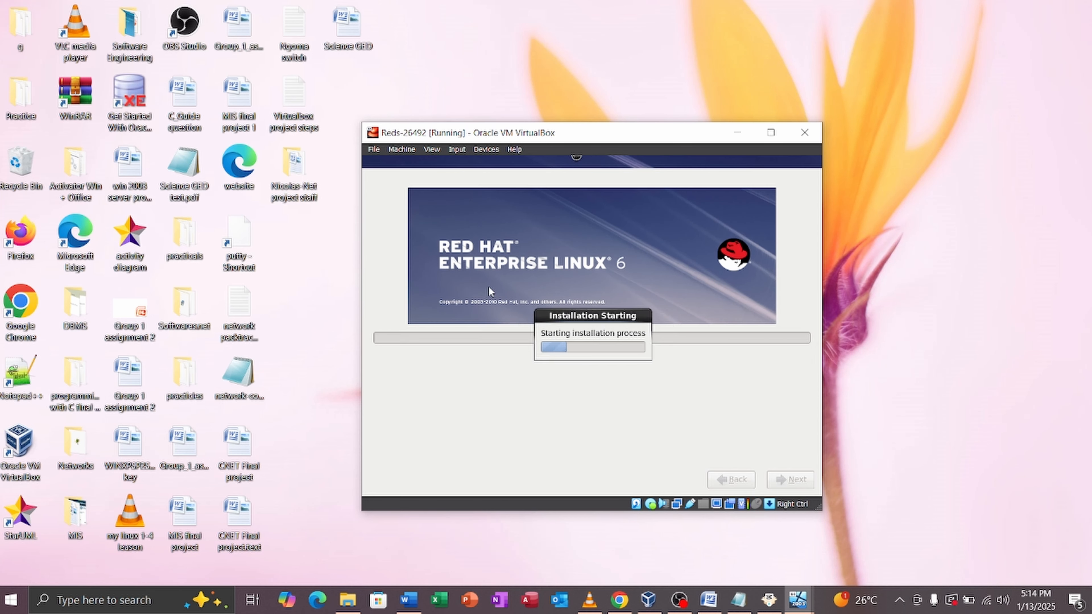
Step: Move the VM window to the top right and fit the VirtualBox Manager window at the upper left beside it
{"action": "left_click_drag", "start_coordinate": [601, 135], "coordinate": [856, 51]}
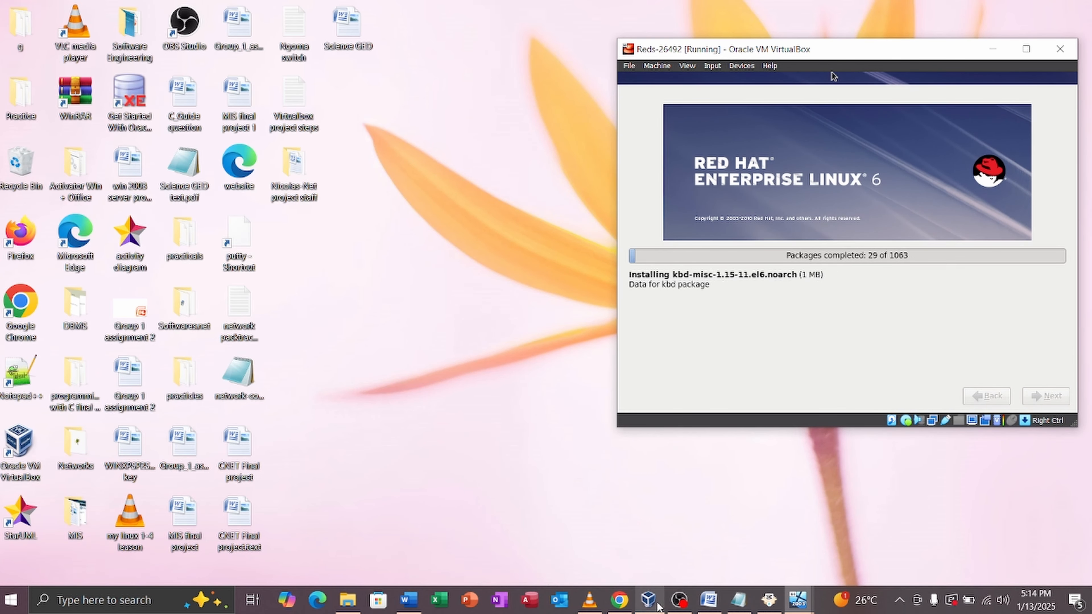
{"action": "left_click", "coordinate": [647, 600]}
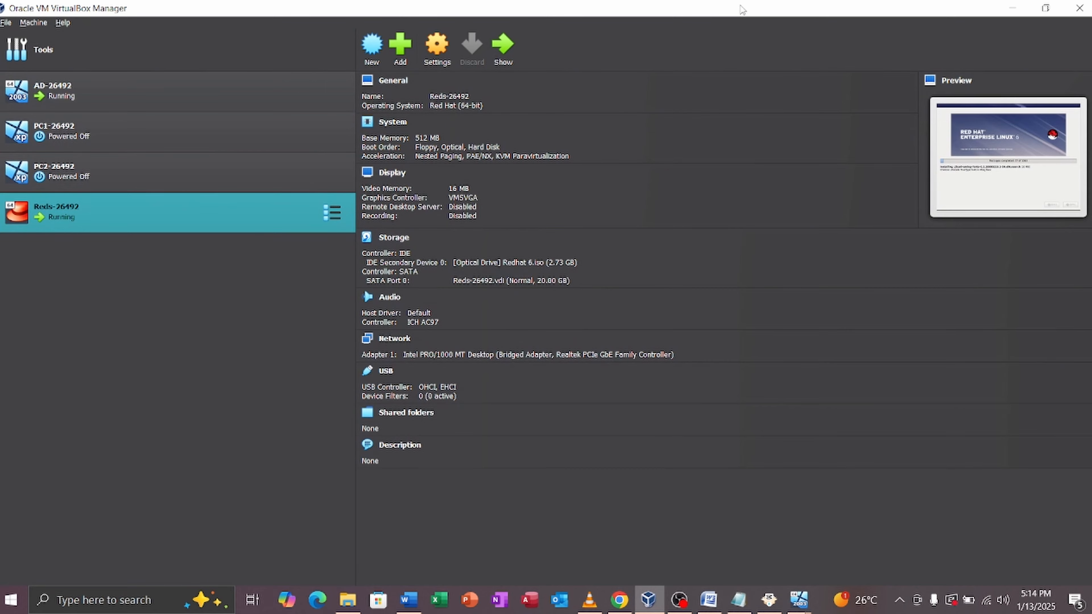
{"action": "double_click", "coordinate": [705, 8]}
{"action": "left_click_drag", "start_coordinate": [705, 8], "coordinate": [284, 2]}
{"action": "left_click_drag", "start_coordinate": [480, 4], "coordinate": [503, 48]}
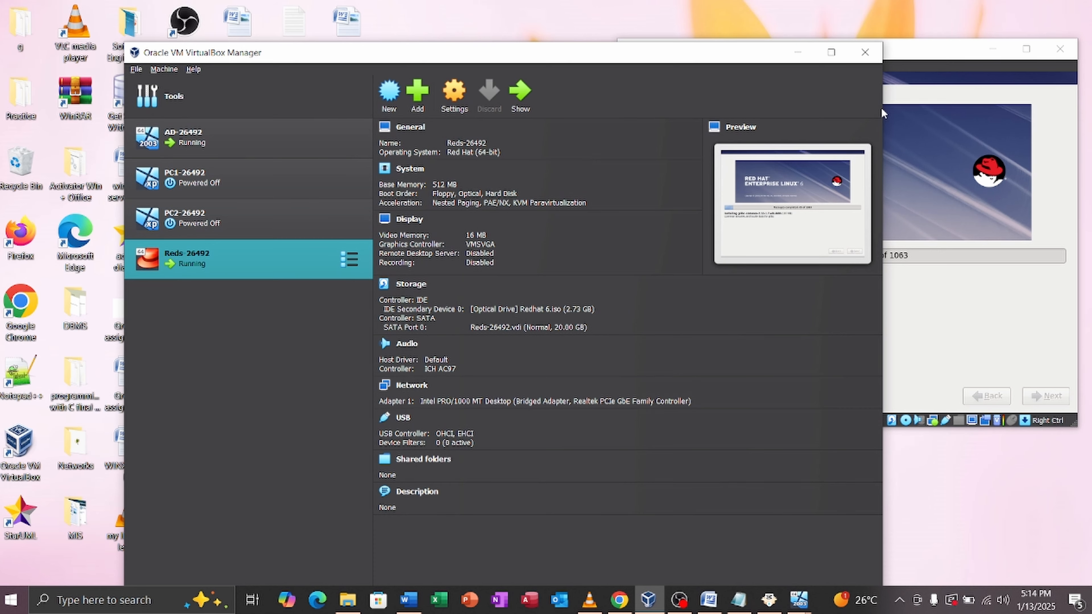
{"action": "left_click_drag", "start_coordinate": [881, 113], "coordinate": [579, 82]}
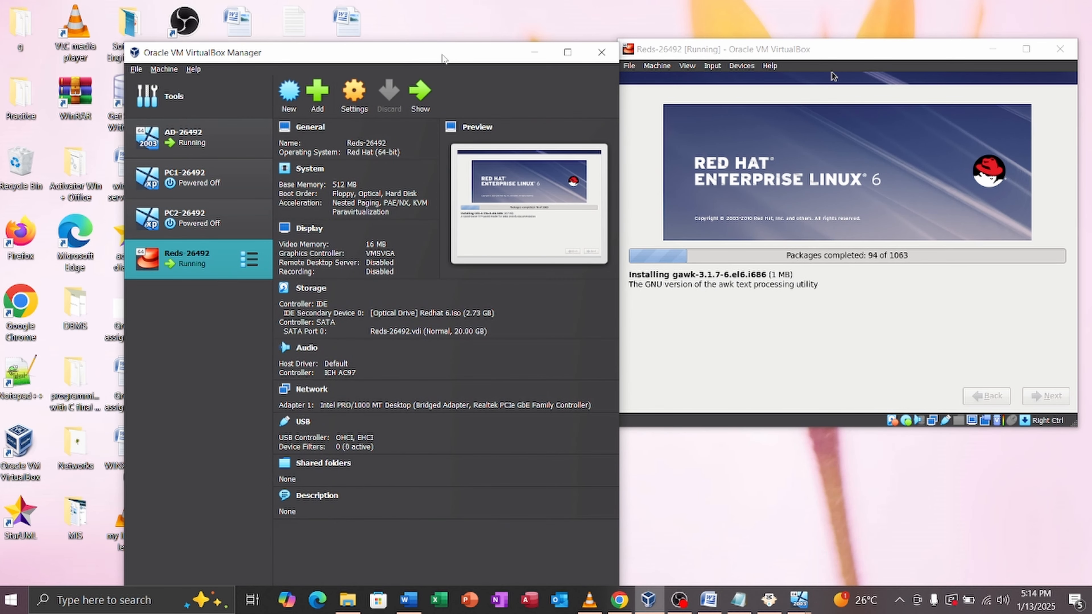
{"action": "left_click_drag", "start_coordinate": [444, 58], "coordinate": [378, 35]}
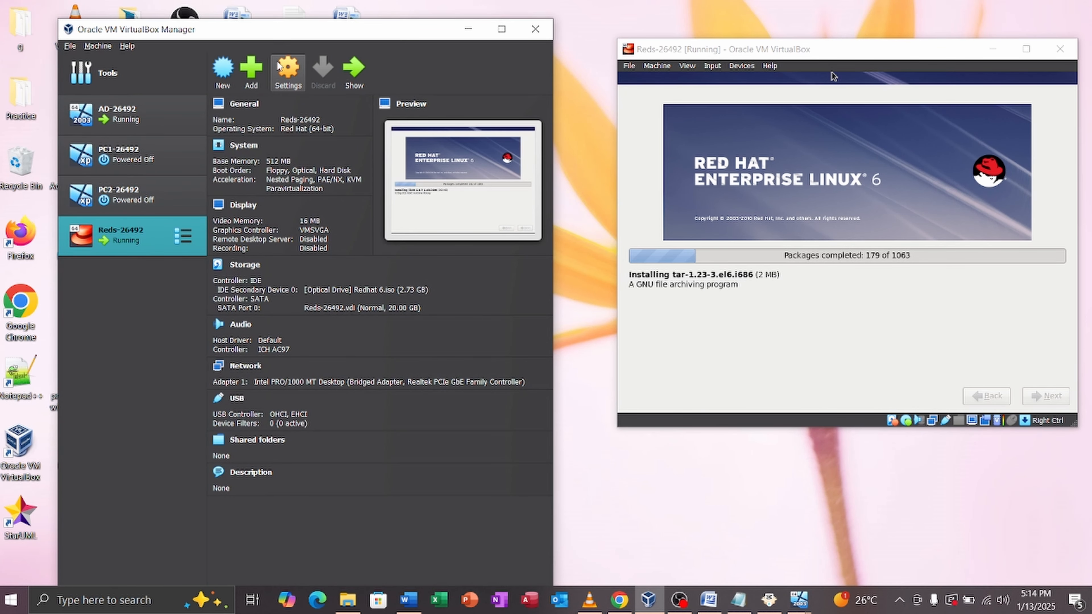
Step: Start a new virtual machine and enter the name LC-26 in the wizard
{"action": "left_click", "coordinate": [223, 70]}
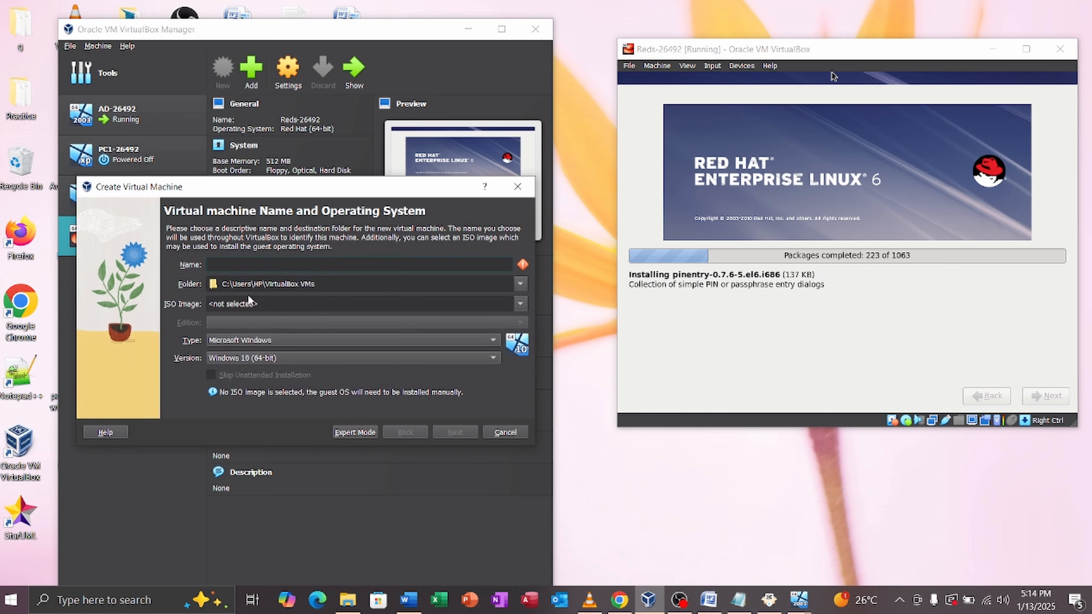
{"action": "key", "text": "Caps_Lock"}
{"action": "type", "text": "LC1"}
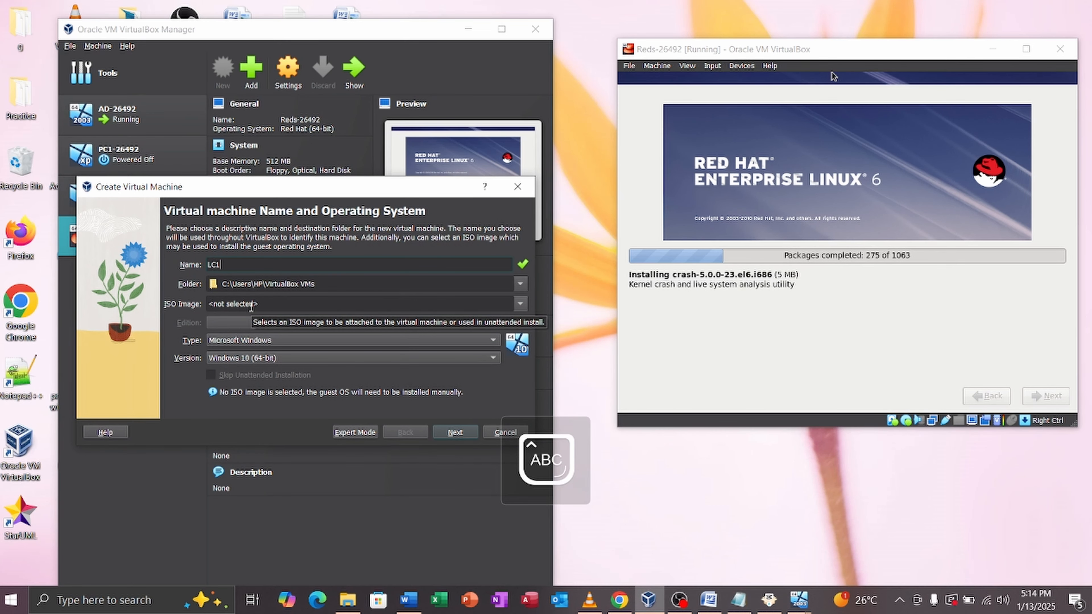
{"action": "key", "text": "Caps_Lock"}
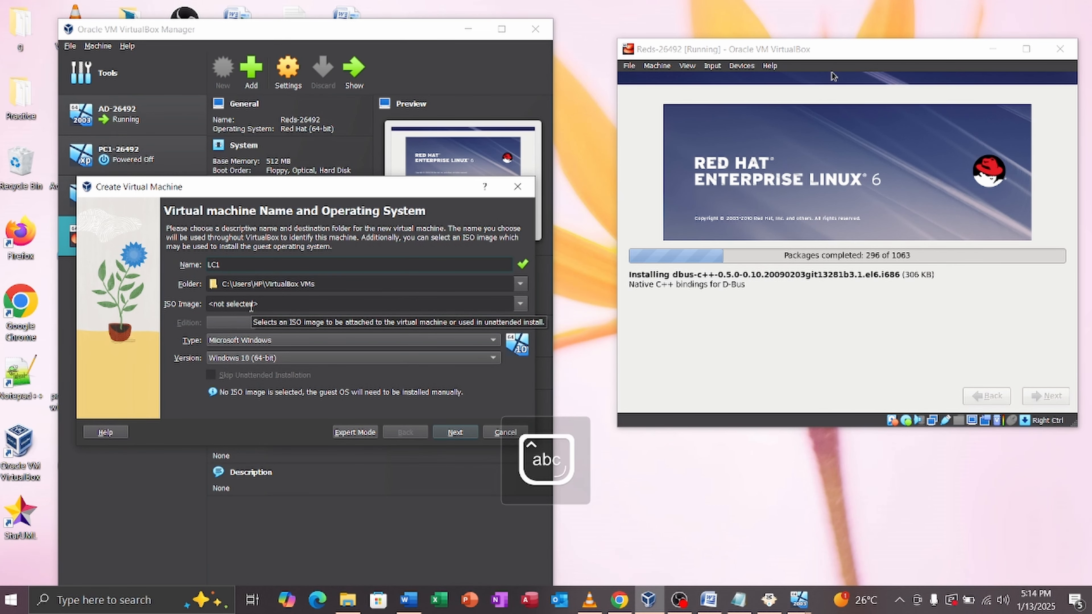
{"action": "key", "text": "BackSpace"}
{"action": "type", "text": "-2"}
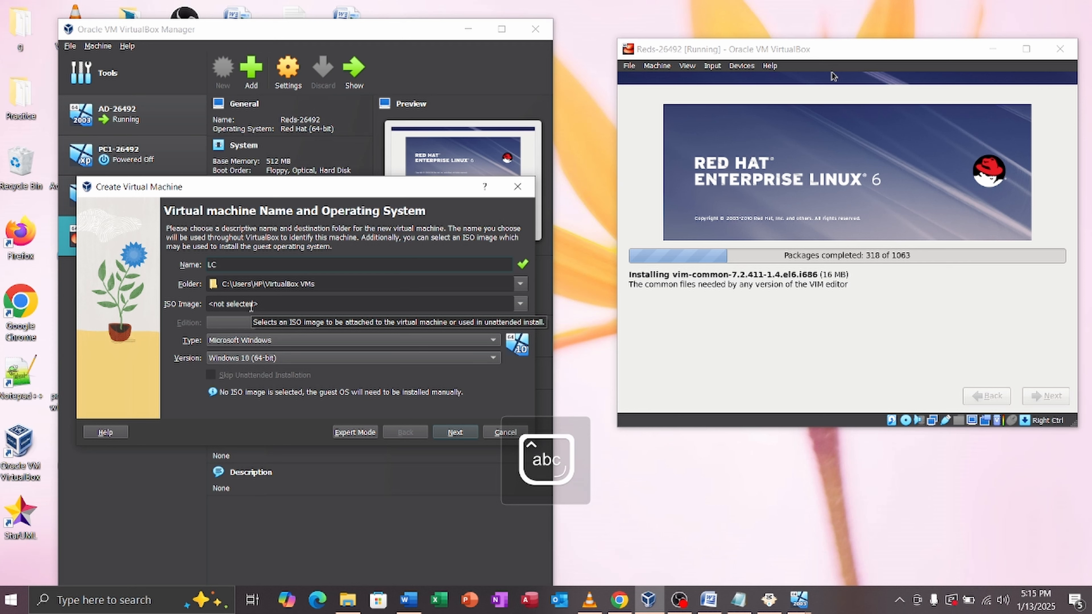
{"action": "type", "text": "6492"}
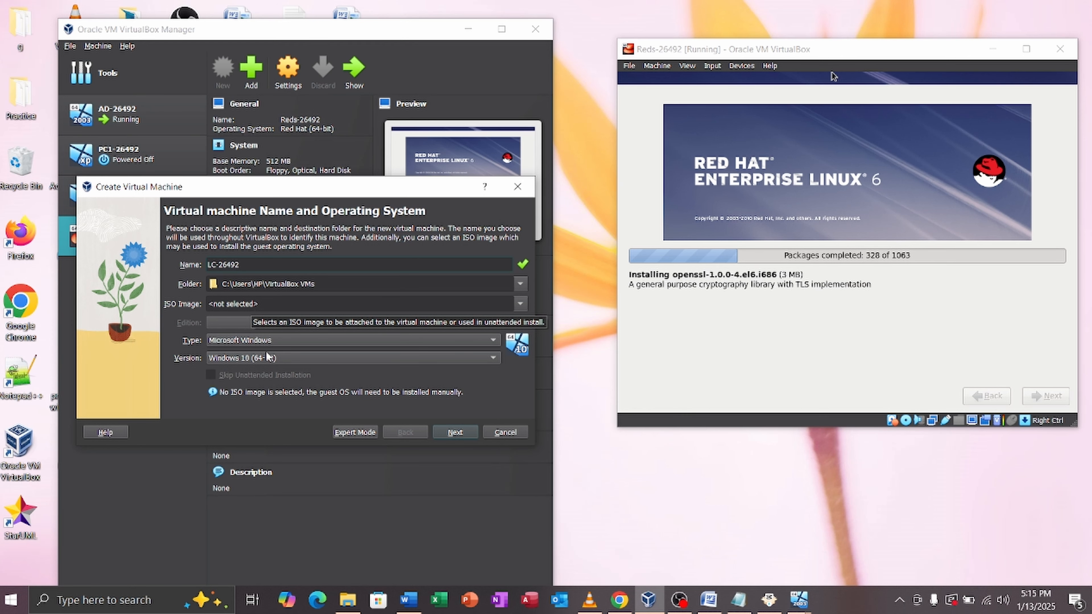
Step: Set type Linux, version Red Hat 3.x (64-bit), and base memory 512 MB
{"action": "left_click", "coordinate": [361, 357]}
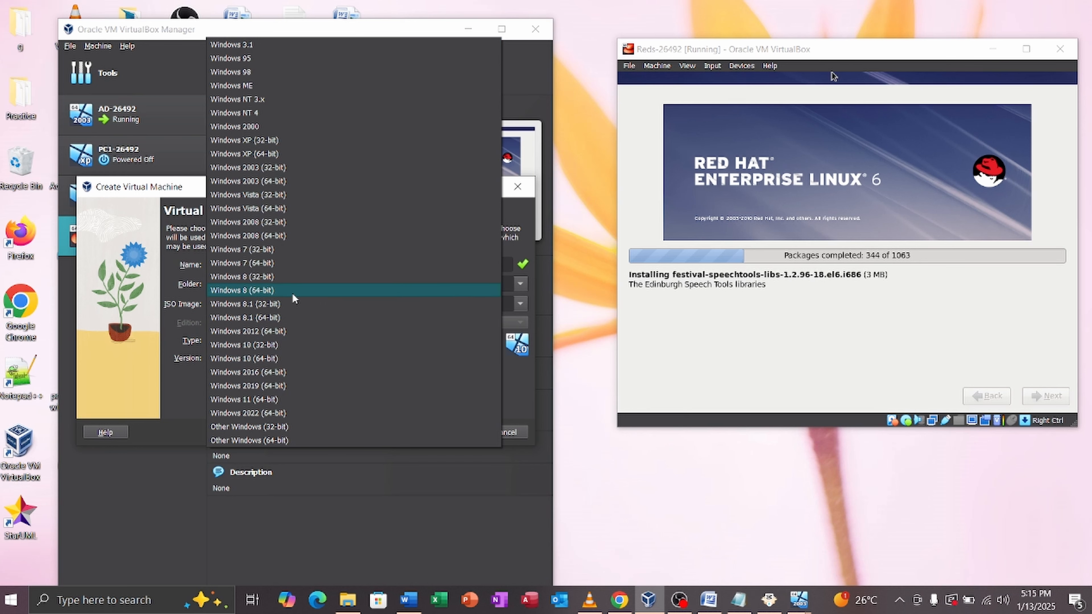
{"action": "left_click", "coordinate": [174, 397]}
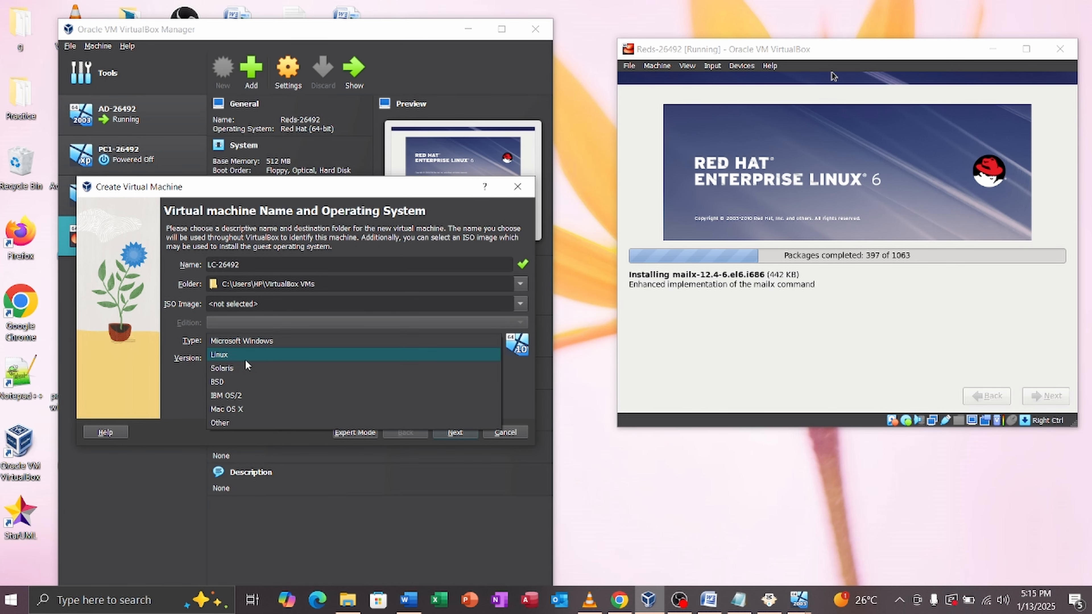
{"action": "left_click", "coordinate": [231, 355]}
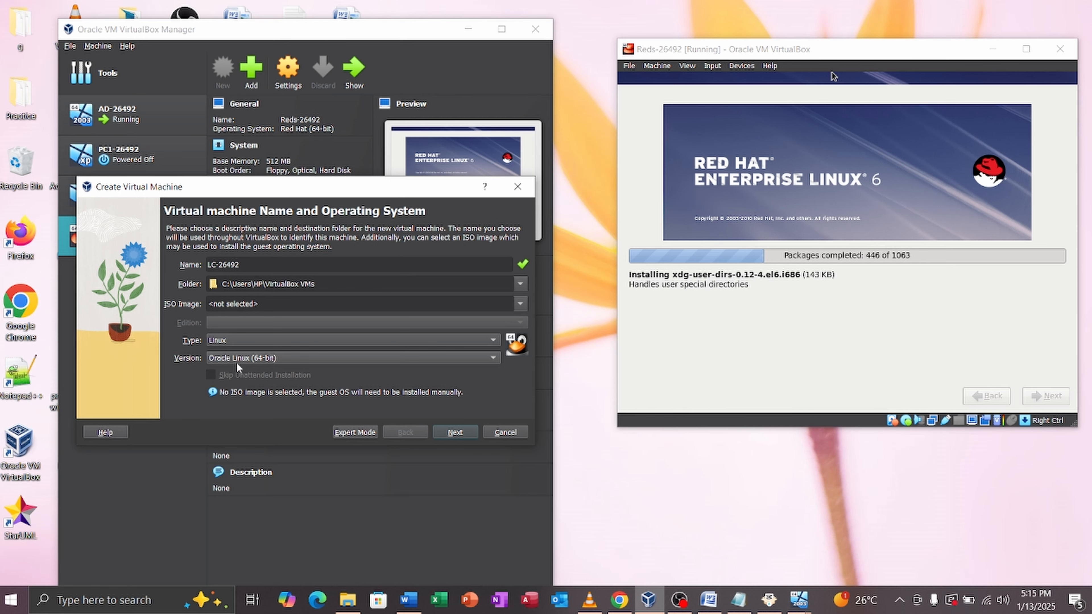
{"action": "left_click", "coordinate": [237, 363]}
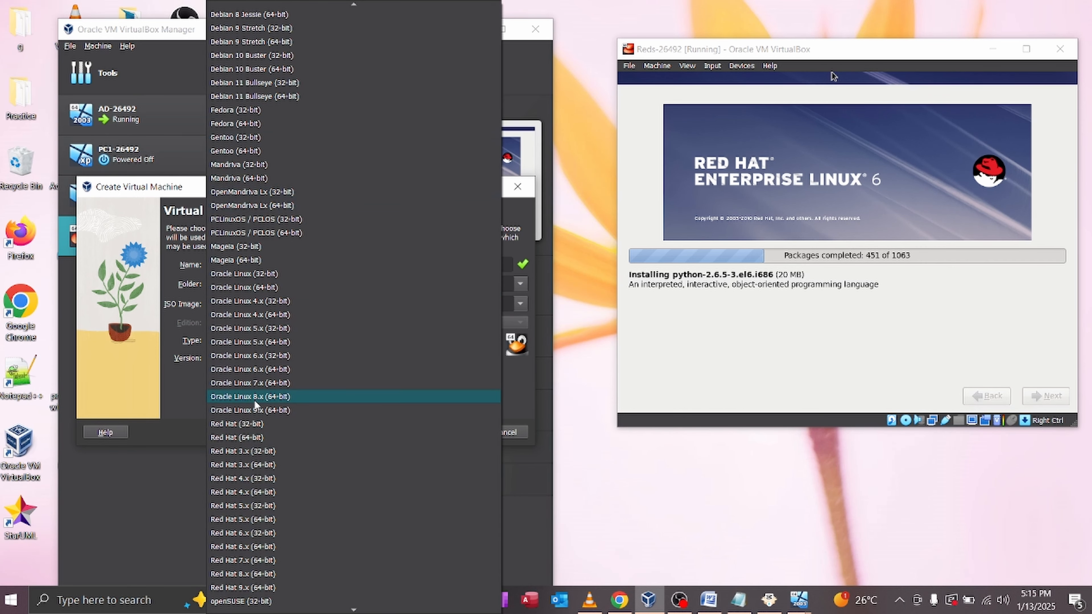
{"action": "left_click", "coordinate": [264, 466]}
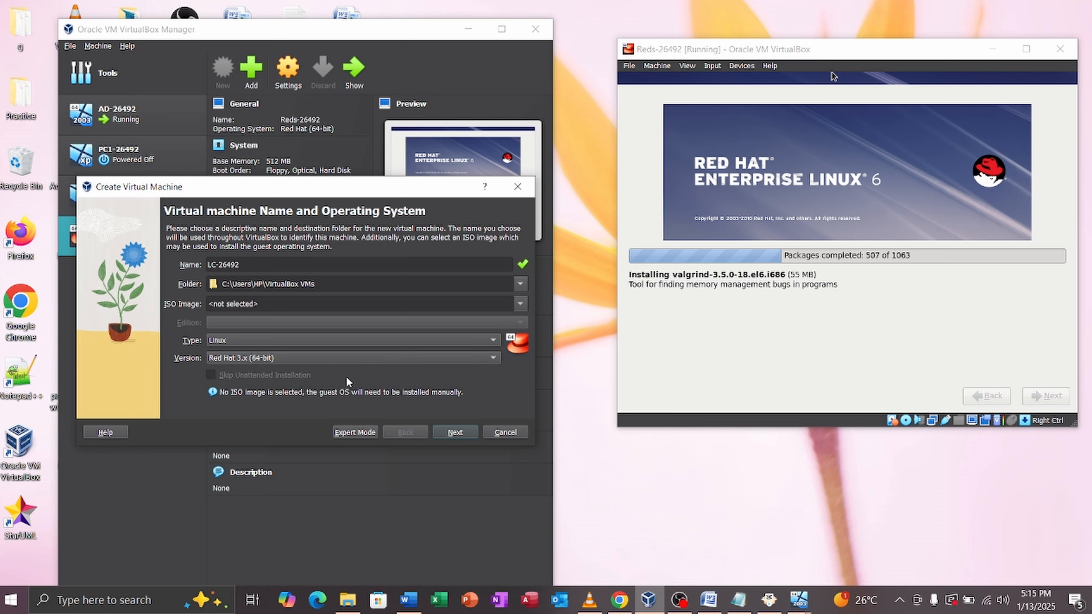
{"action": "left_click", "coordinate": [452, 433]}
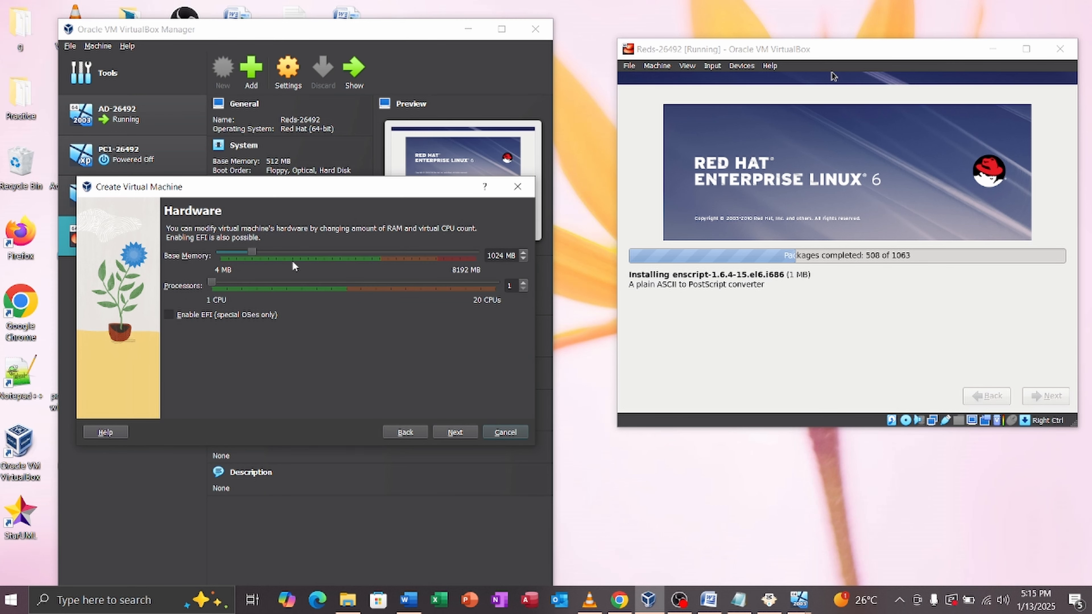
{"action": "left_click_drag", "start_coordinate": [253, 251], "coordinate": [237, 251]}
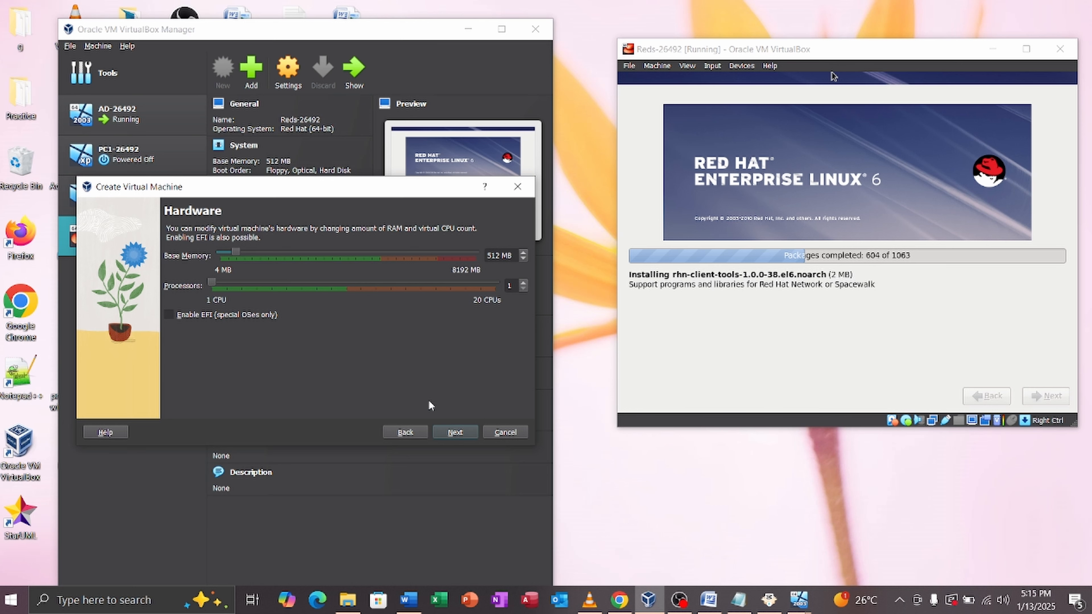
{"action": "left_click", "coordinate": [457, 432]}
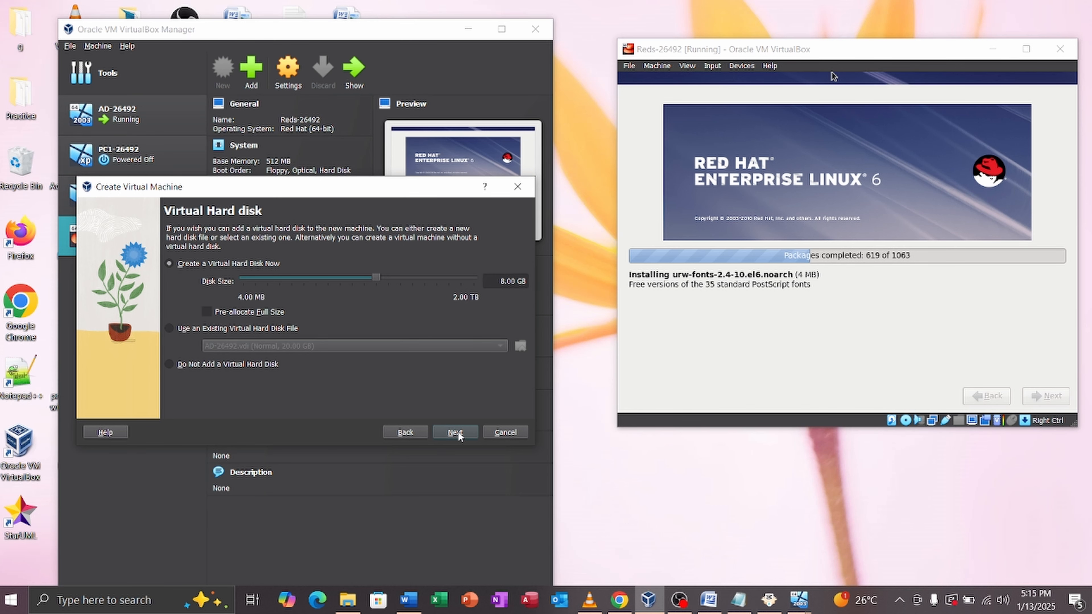
Step: Go back to the name and OS page, recheck the version, then cancel the wizard
{"action": "left_click", "coordinate": [397, 433]}
{"action": "left_click", "coordinate": [397, 434]}
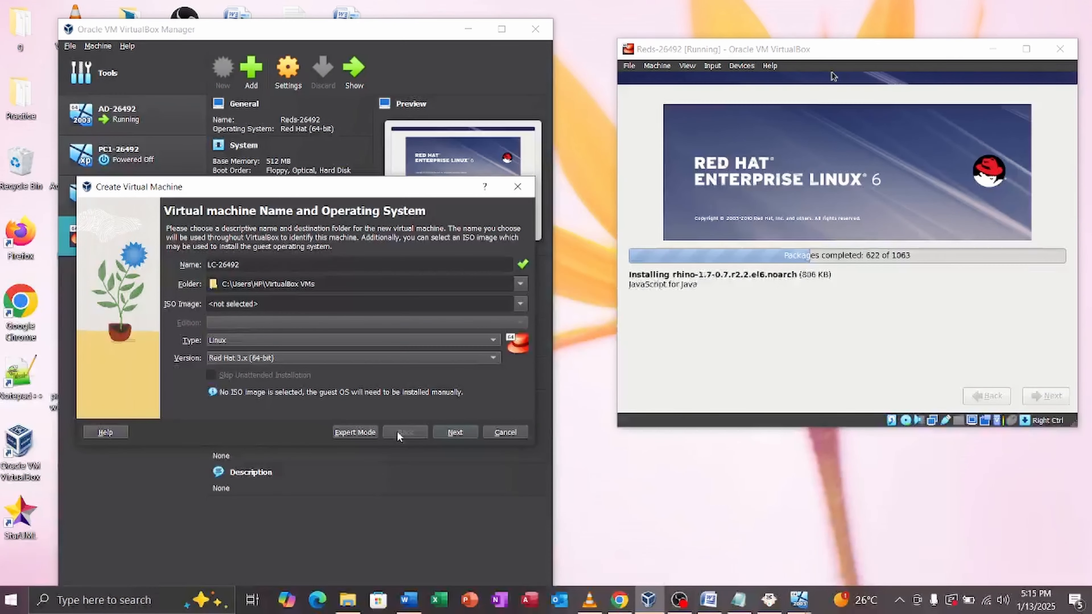
{"action": "left_click", "coordinate": [248, 360]}
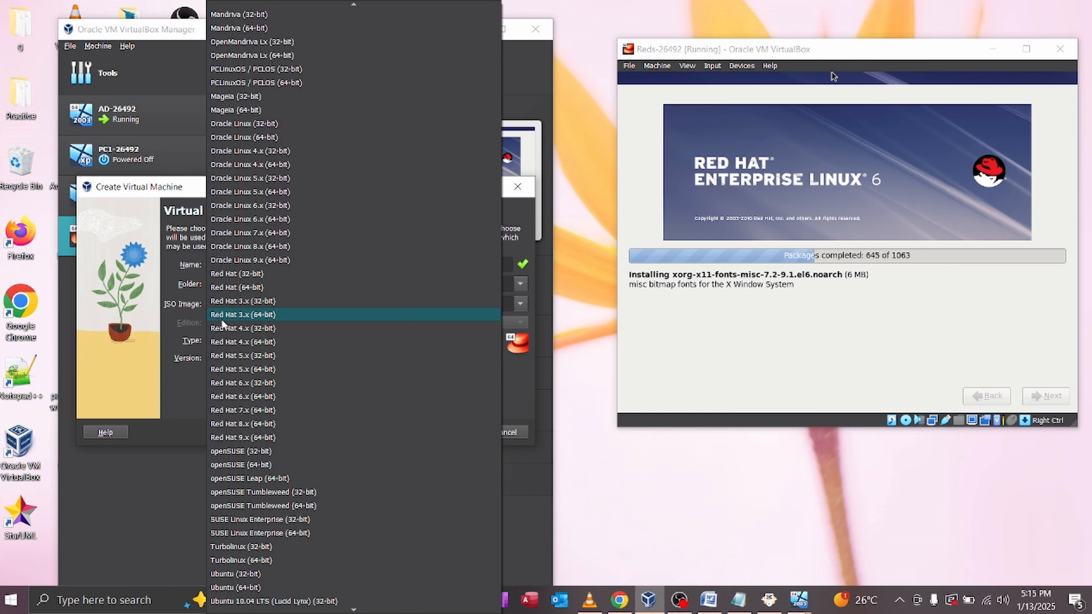
{"action": "left_click", "coordinate": [168, 493]}
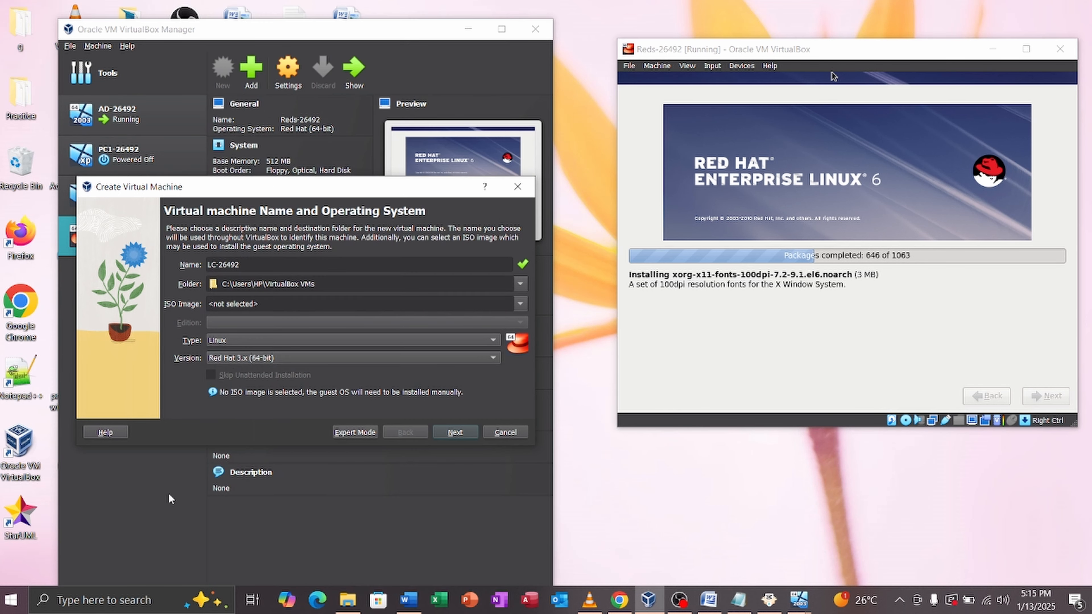
{"action": "left_click", "coordinate": [518, 189]}
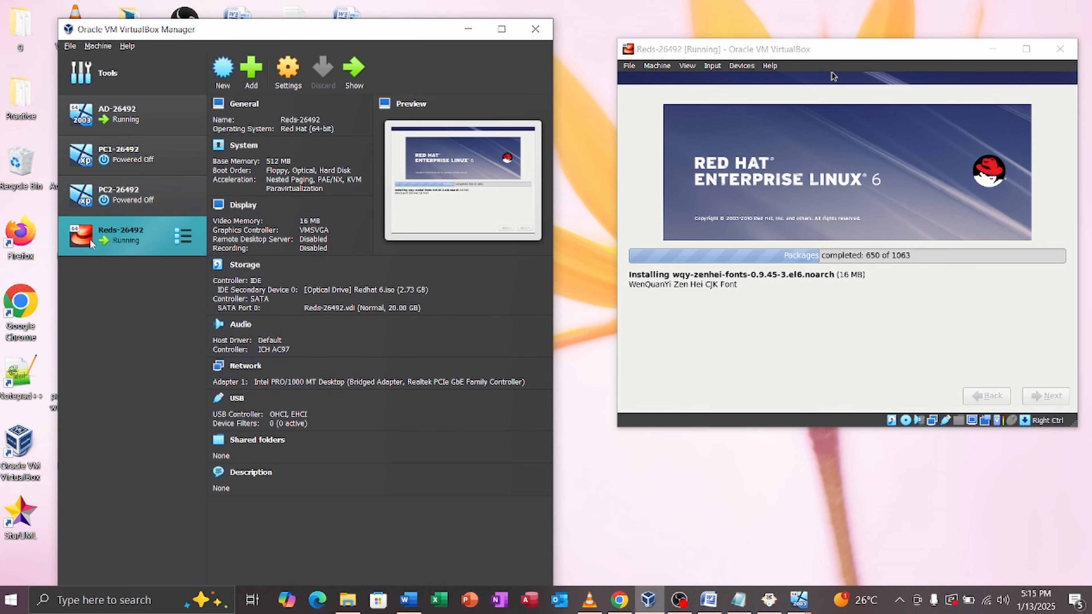
Step: Close Reds-26492's settings unchanged and start a new machine named LC1-26492
{"action": "left_click", "coordinate": [286, 79]}
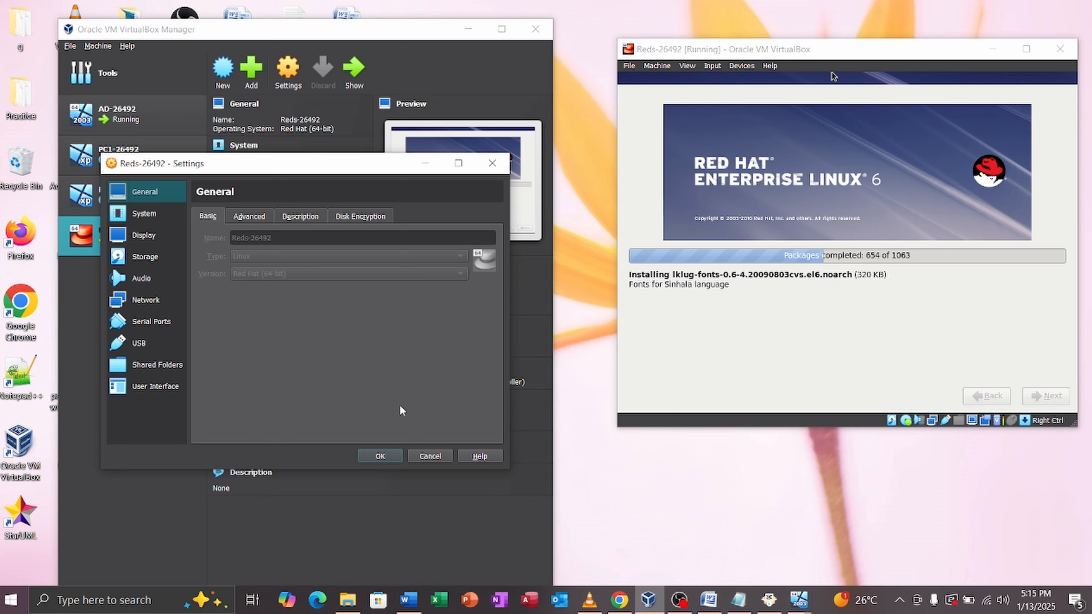
{"action": "left_click", "coordinate": [423, 451]}
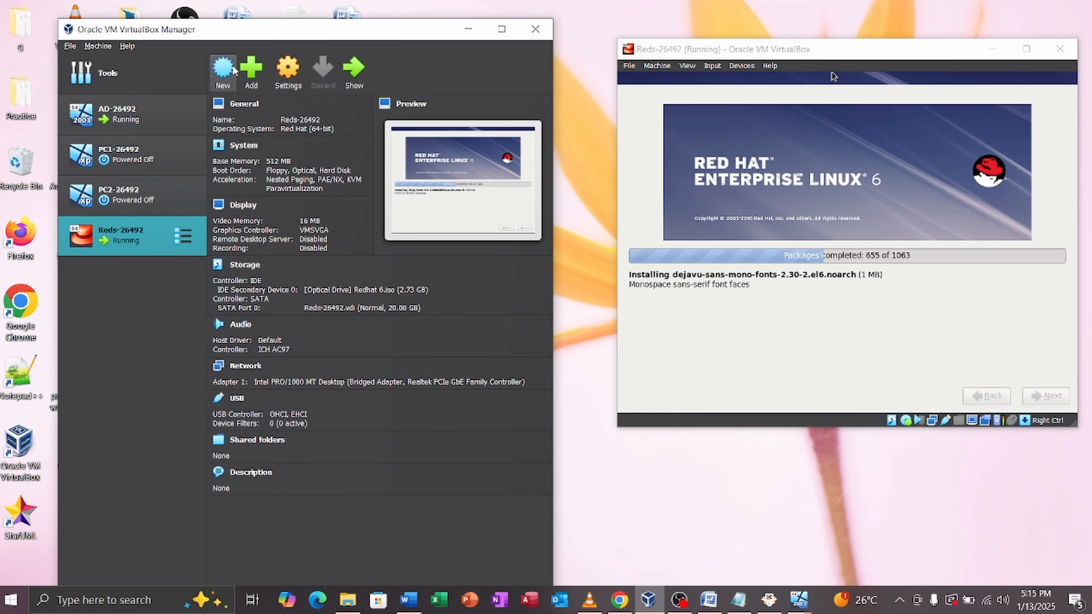
{"action": "left_click", "coordinate": [231, 68]}
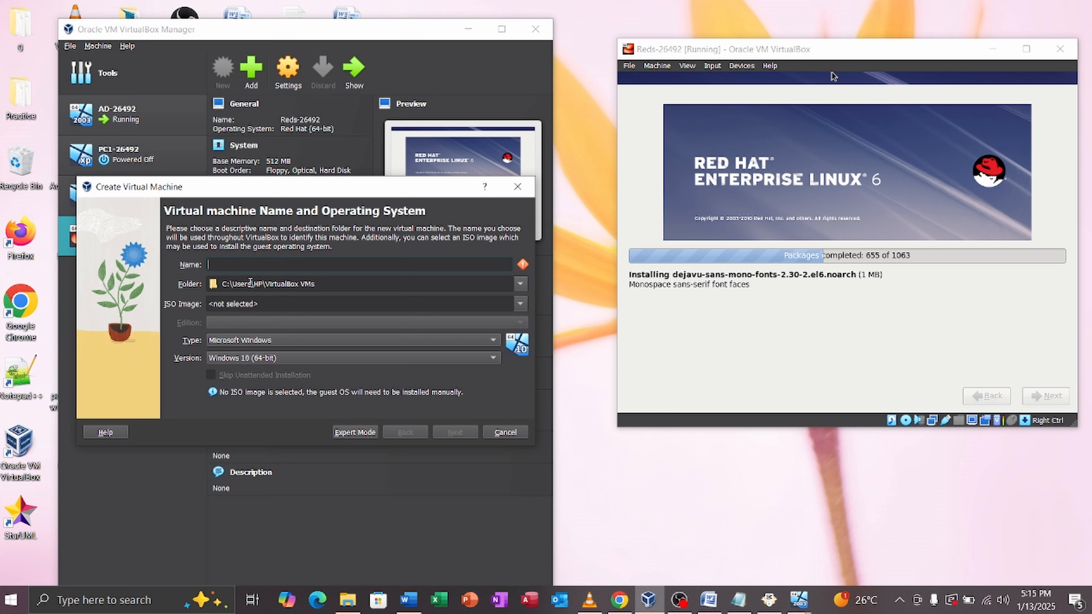
{"action": "key", "text": "Caps_Lock"}
{"action": "type", "text": "LC"}
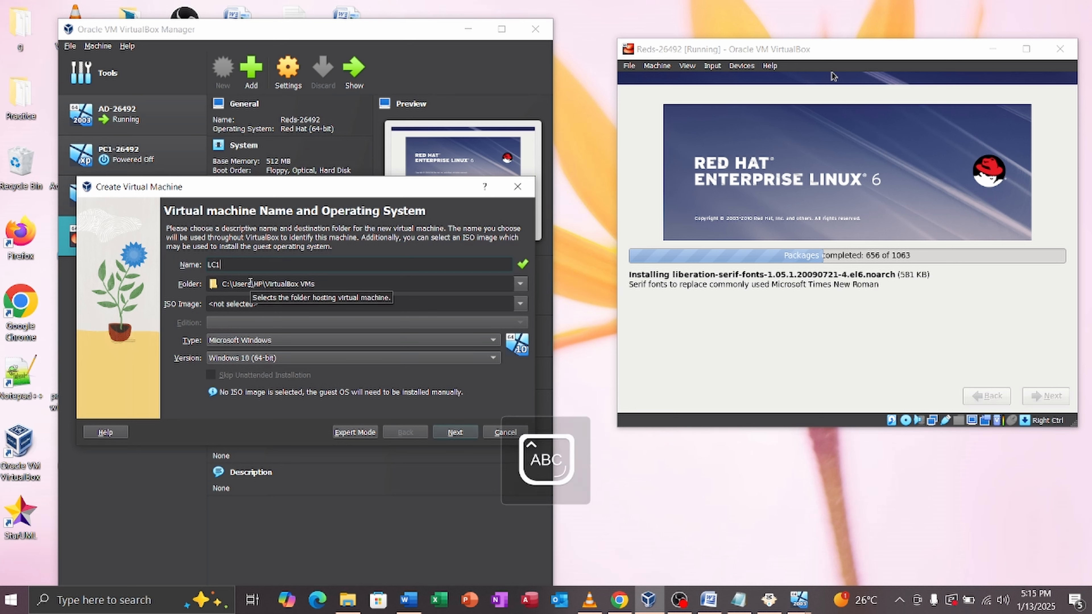
{"action": "type", "text": "1"}
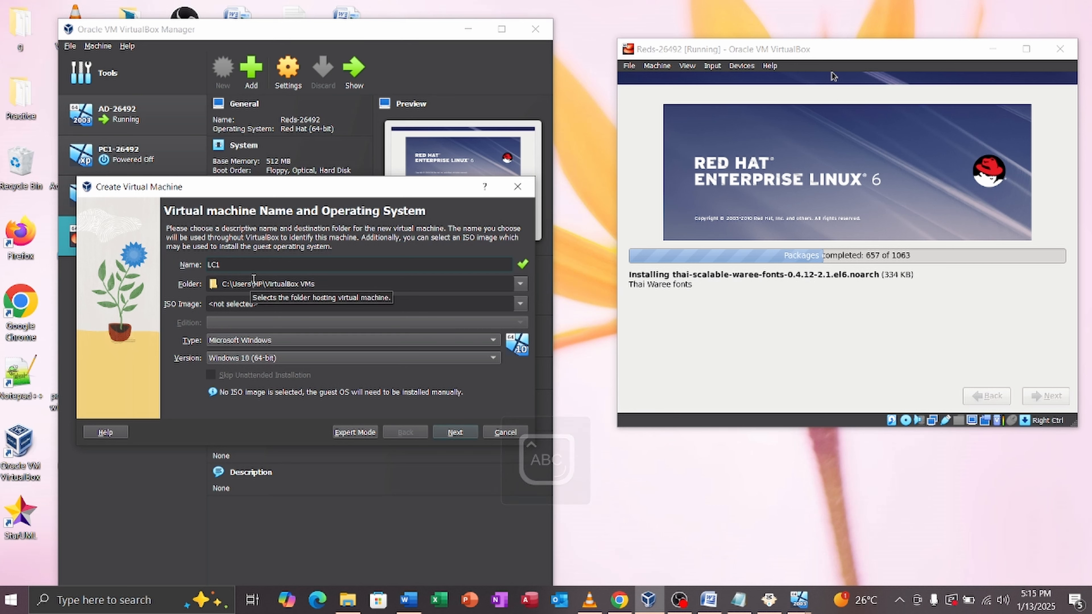
{"action": "type", "text": "-264"}
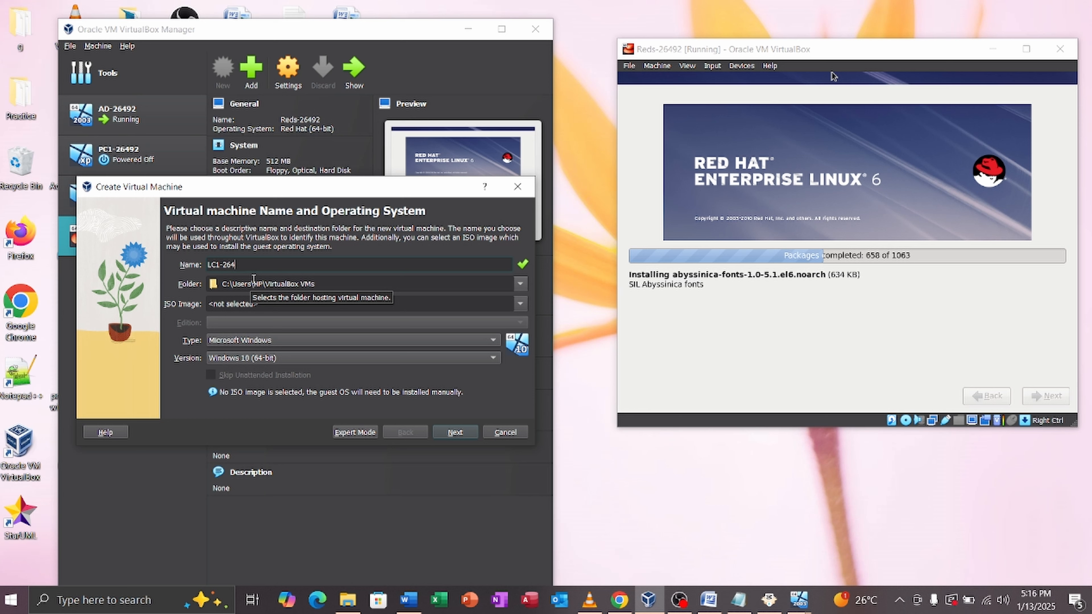
{"action": "type", "text": "92"}
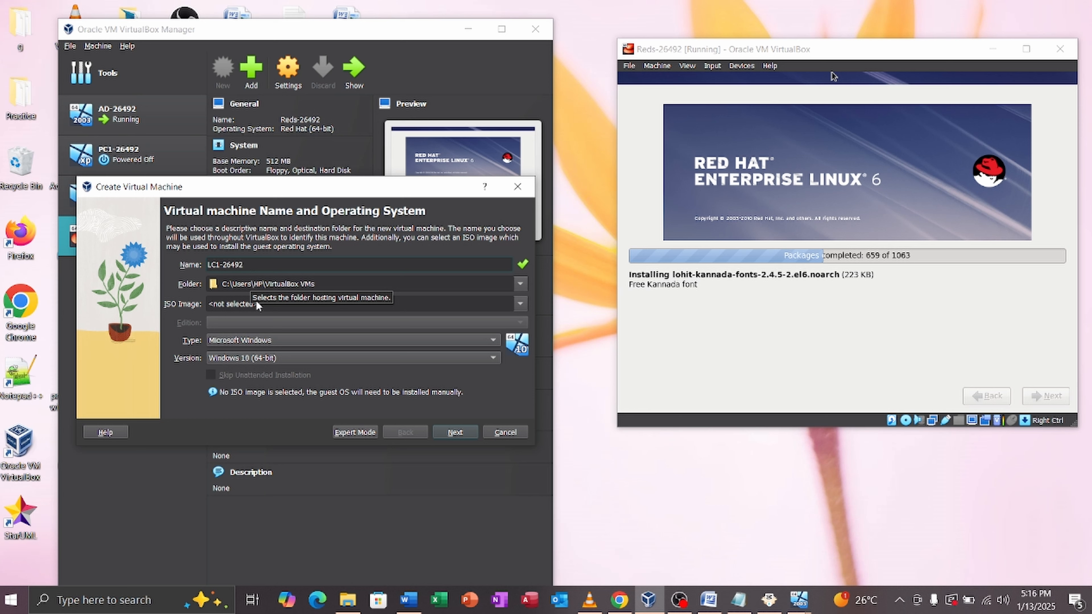
Step: Set the operating system to type Linux, version Red Hat (64-bit)
{"action": "left_click", "coordinate": [283, 358]}
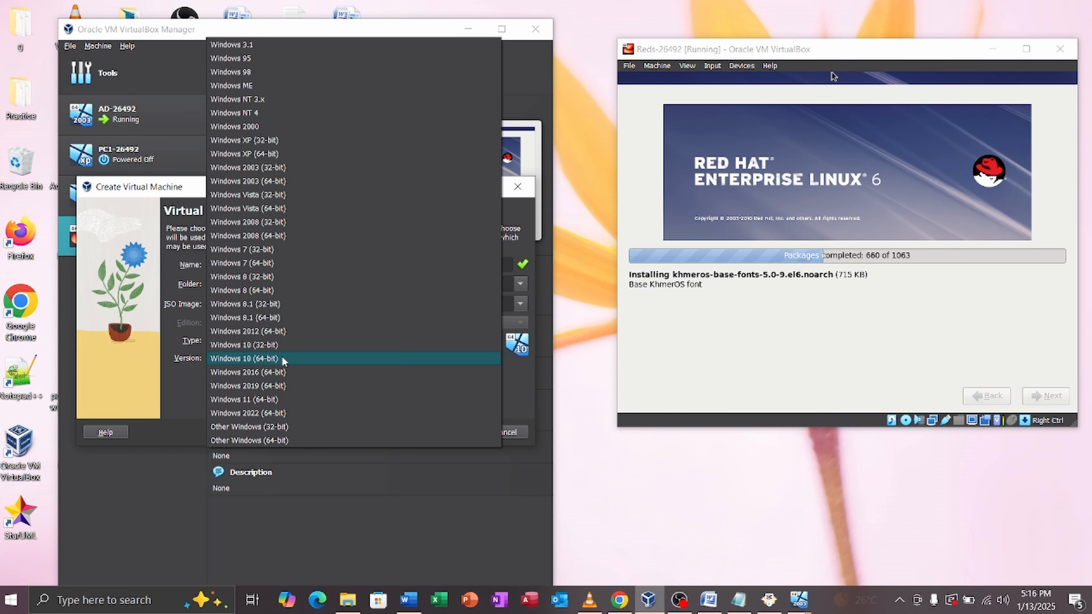
{"action": "left_click", "coordinate": [522, 217]}
{"action": "left_click", "coordinate": [292, 339]}
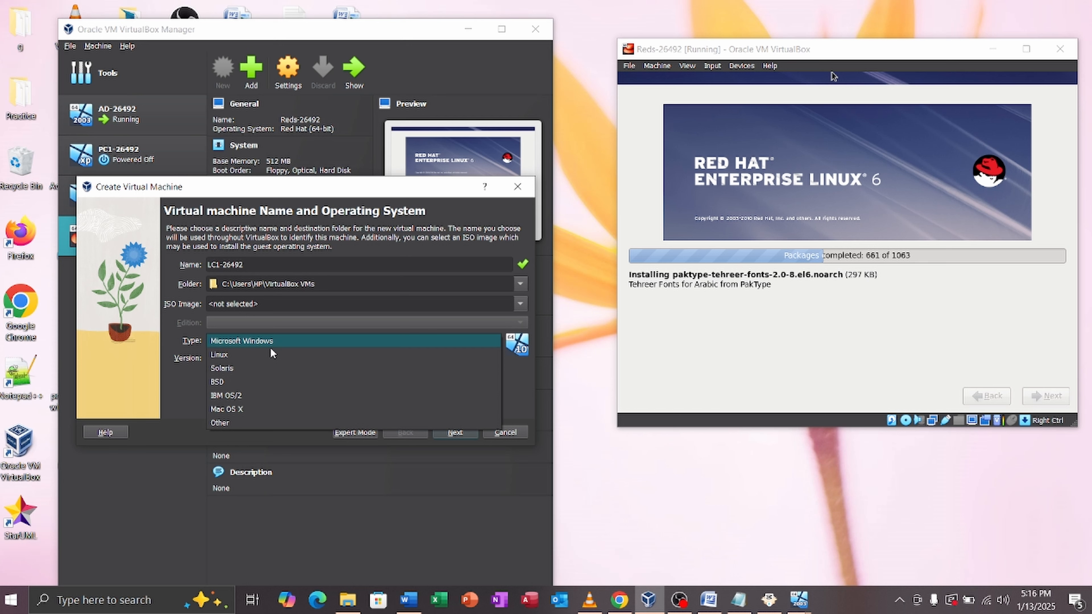
{"action": "left_click", "coordinate": [245, 352]}
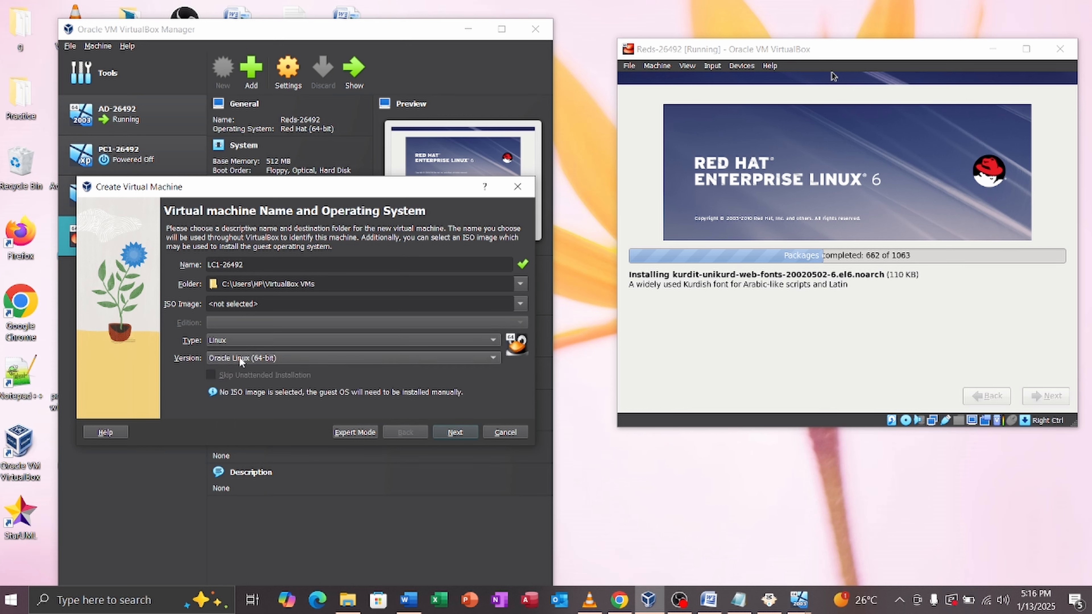
{"action": "left_click", "coordinate": [241, 360]}
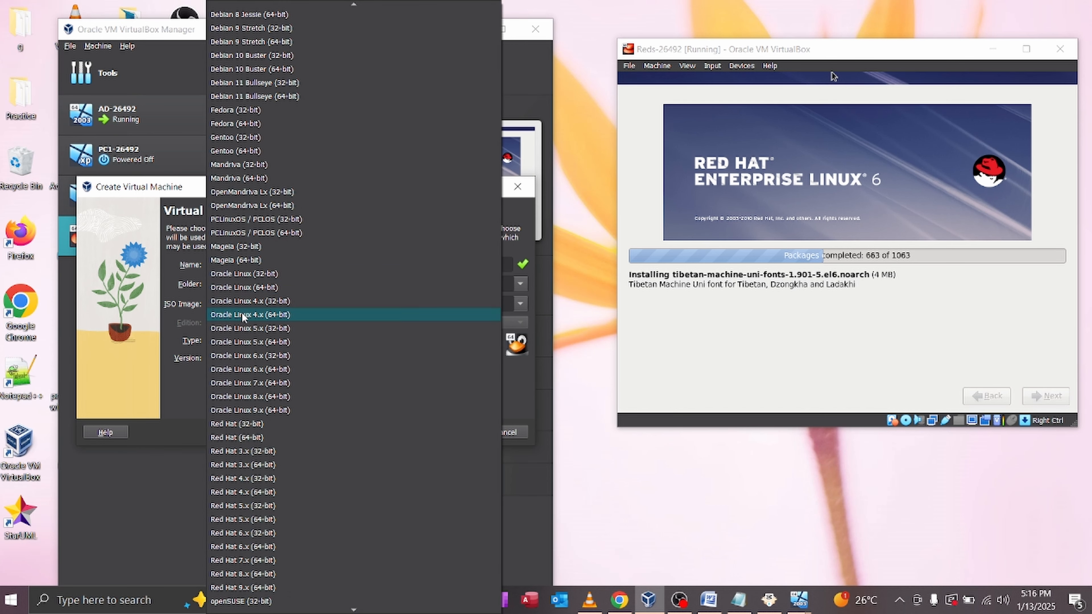
{"action": "left_click", "coordinate": [248, 437]}
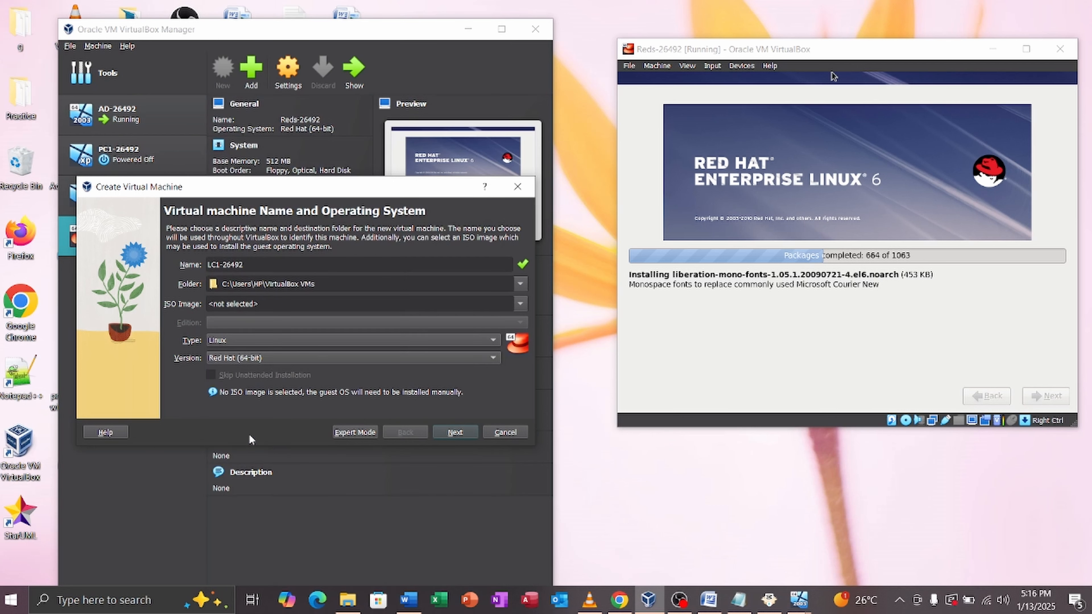
Step: Give the machine 512 MB base memory and accept the 20 GB virtual disk
{"action": "left_click", "coordinate": [446, 432]}
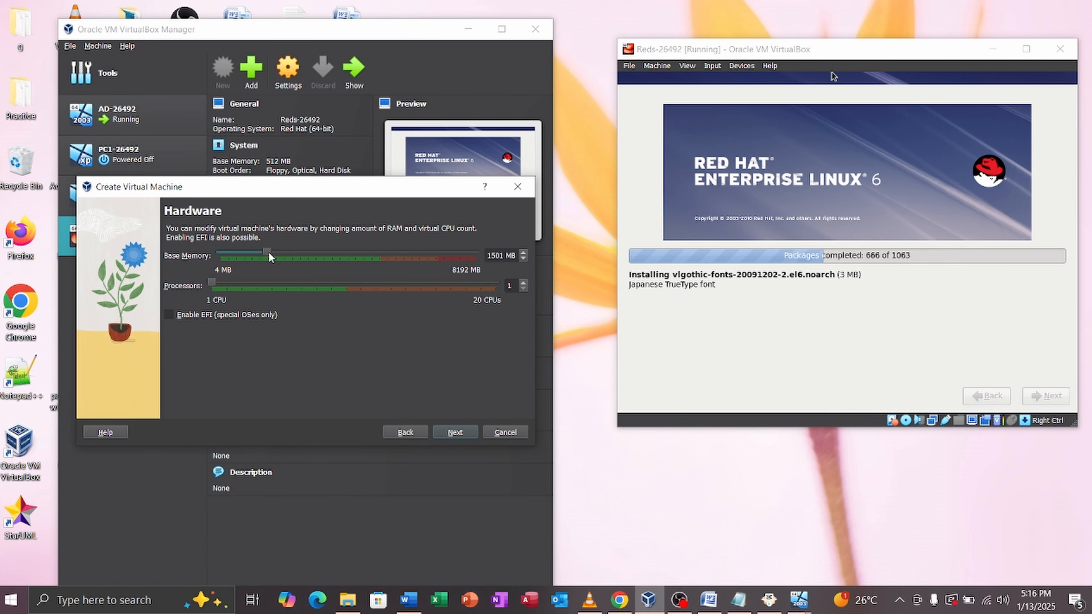
{"action": "left_click_drag", "start_coordinate": [262, 254], "coordinate": [241, 255]}
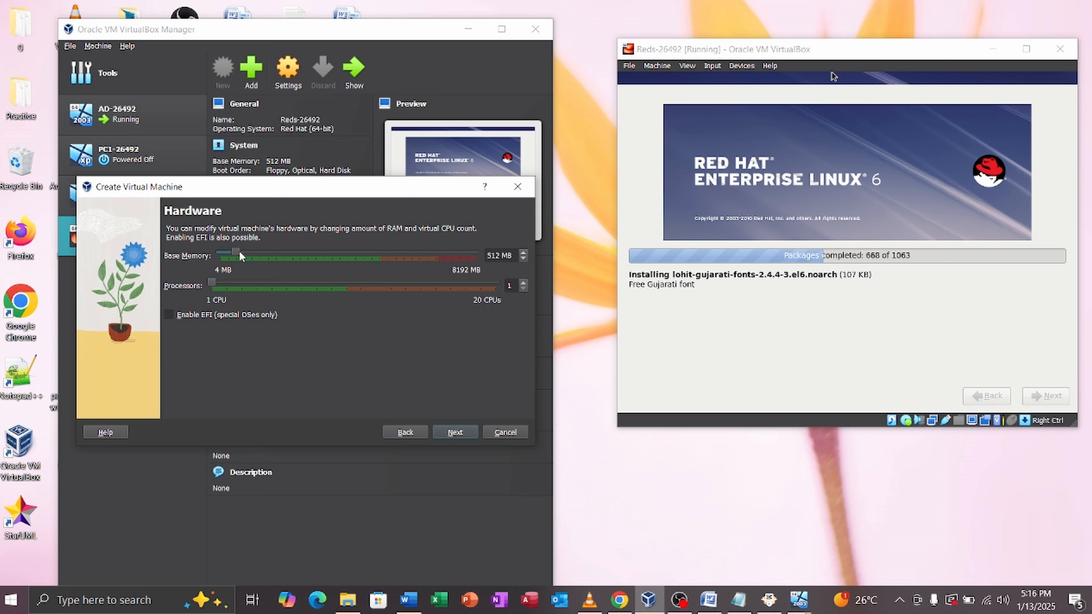
{"action": "left_click", "coordinate": [451, 432]}
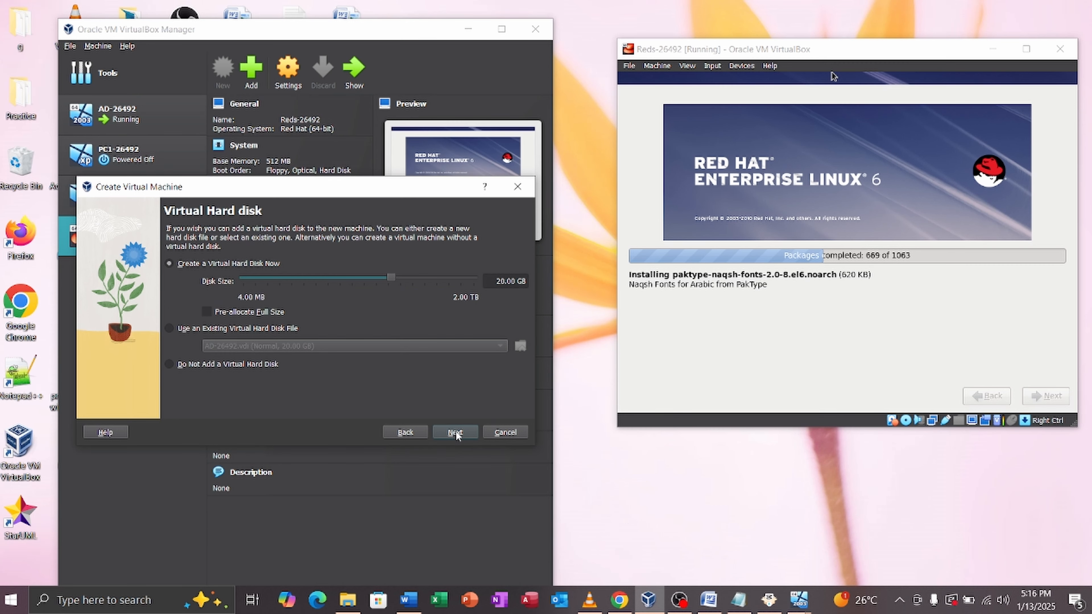
{"action": "left_click", "coordinate": [456, 431]}
Step: Finish creating LC1-26492 and set its shared clipboard to Bidirectional
{"action": "left_click", "coordinate": [456, 432]}
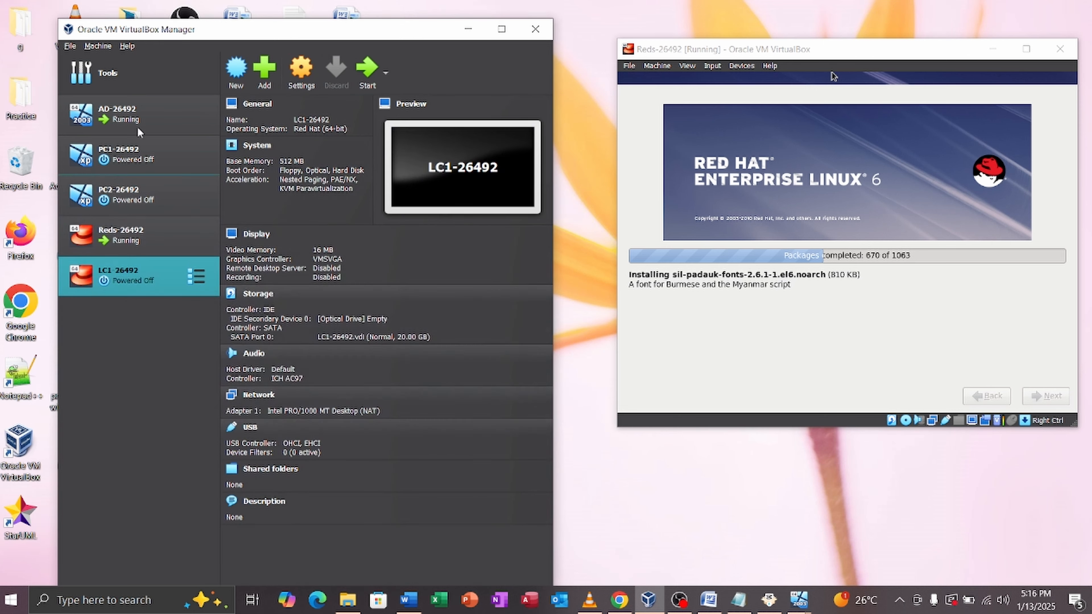
{"action": "left_click", "coordinate": [308, 76]}
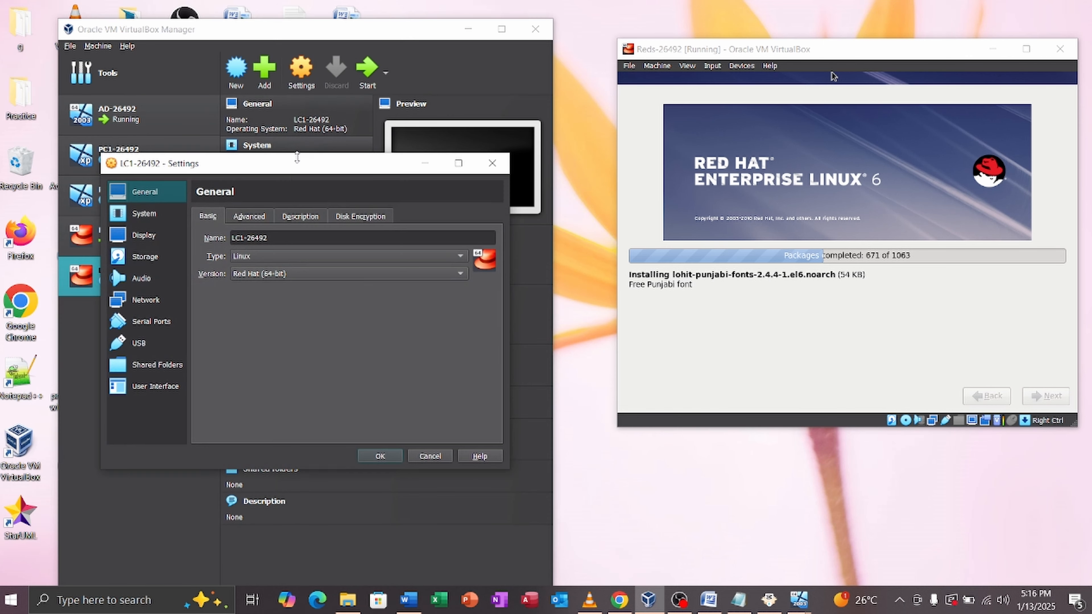
{"action": "left_click", "coordinate": [249, 216]}
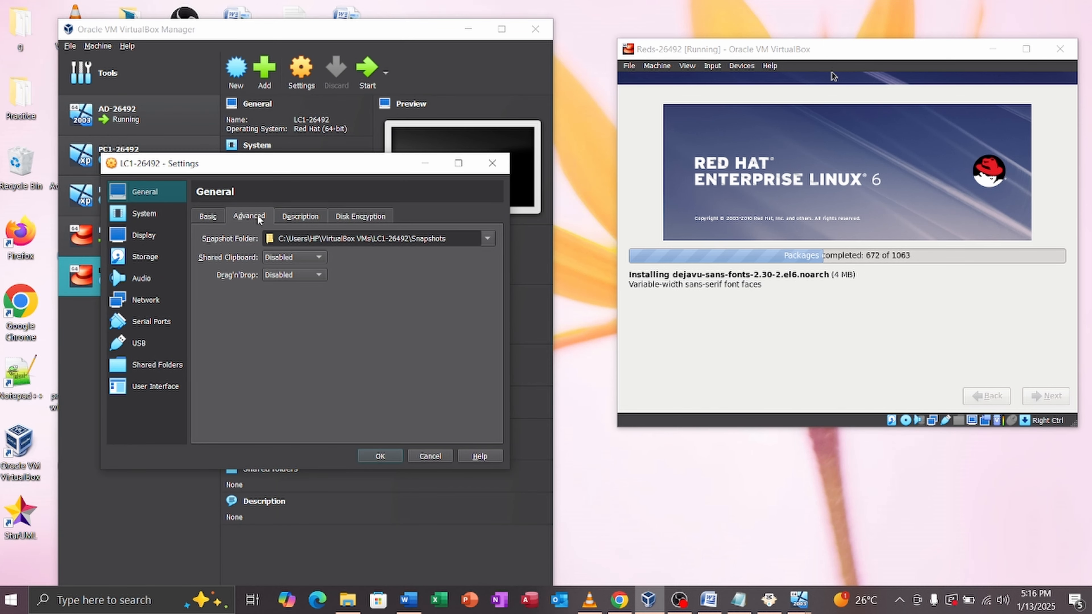
{"action": "left_click", "coordinate": [278, 256]}
{"action": "left_click", "coordinate": [291, 303]}
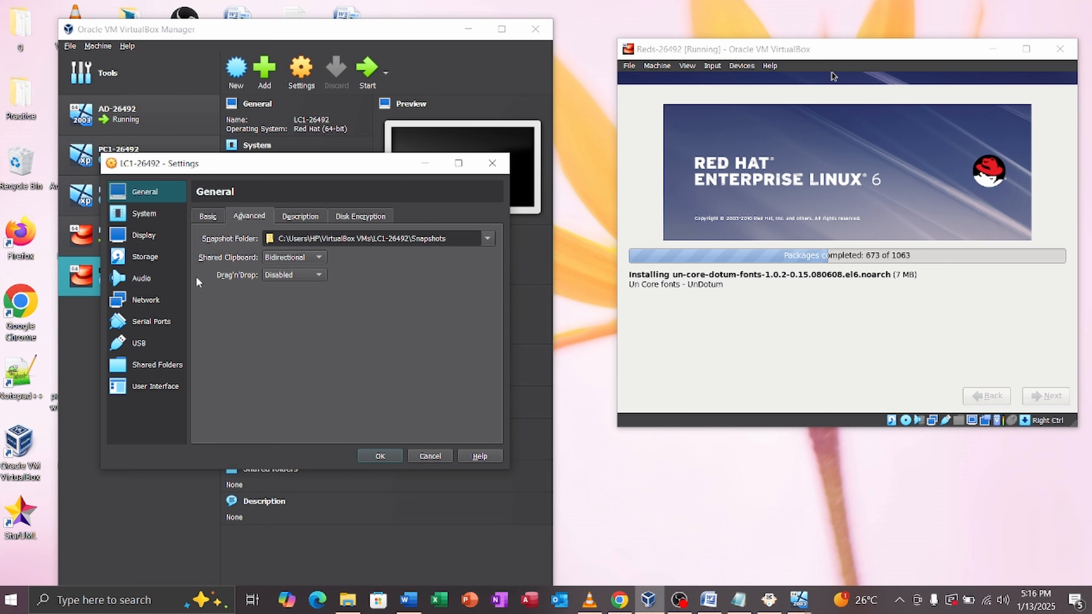
Step: Insert Redhat 6.iso into LC1-26492's empty optical drive
{"action": "left_click", "coordinate": [147, 277]}
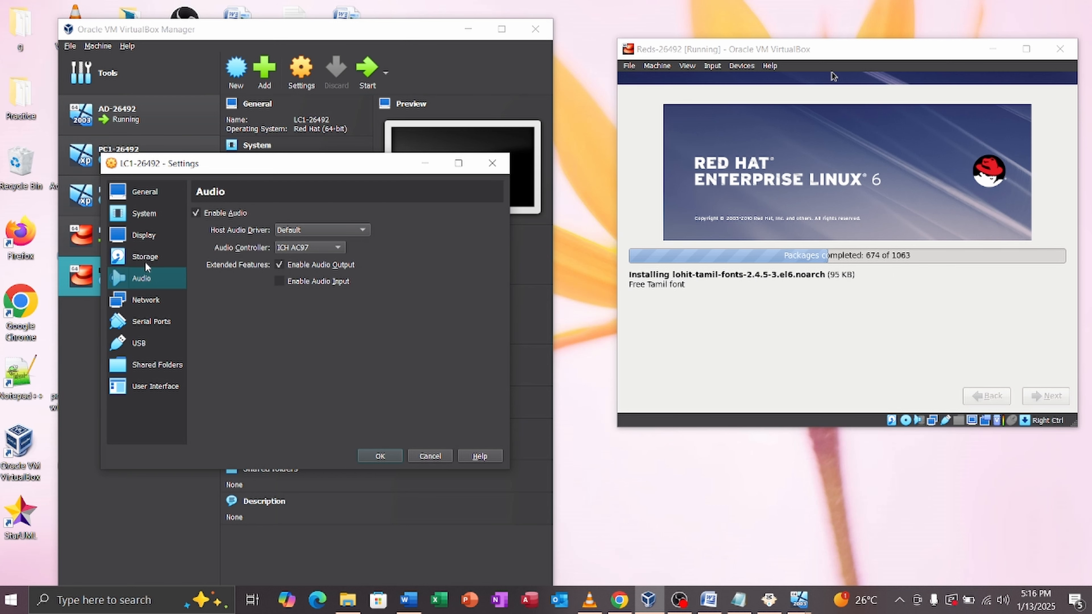
{"action": "left_click", "coordinate": [143, 260]}
{"action": "left_click", "coordinate": [230, 245]}
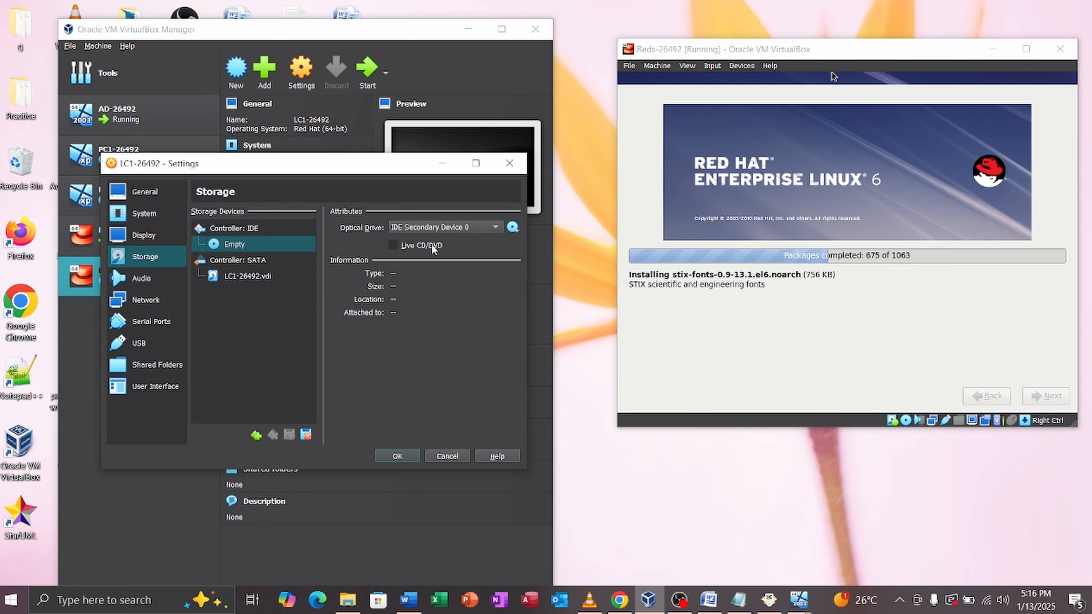
{"action": "left_click", "coordinate": [512, 227]}
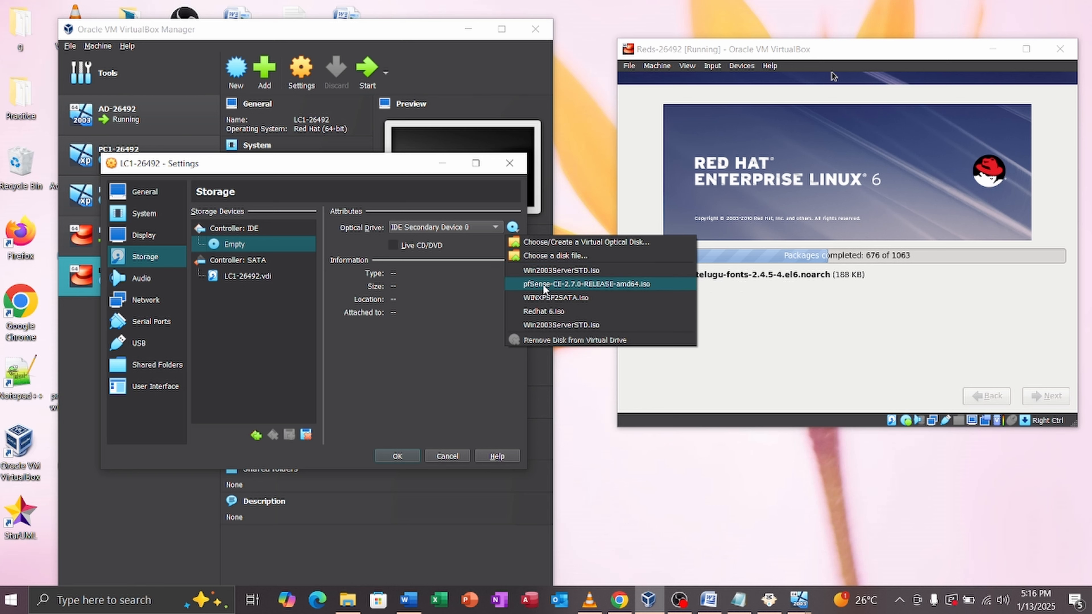
{"action": "left_click", "coordinate": [542, 313]}
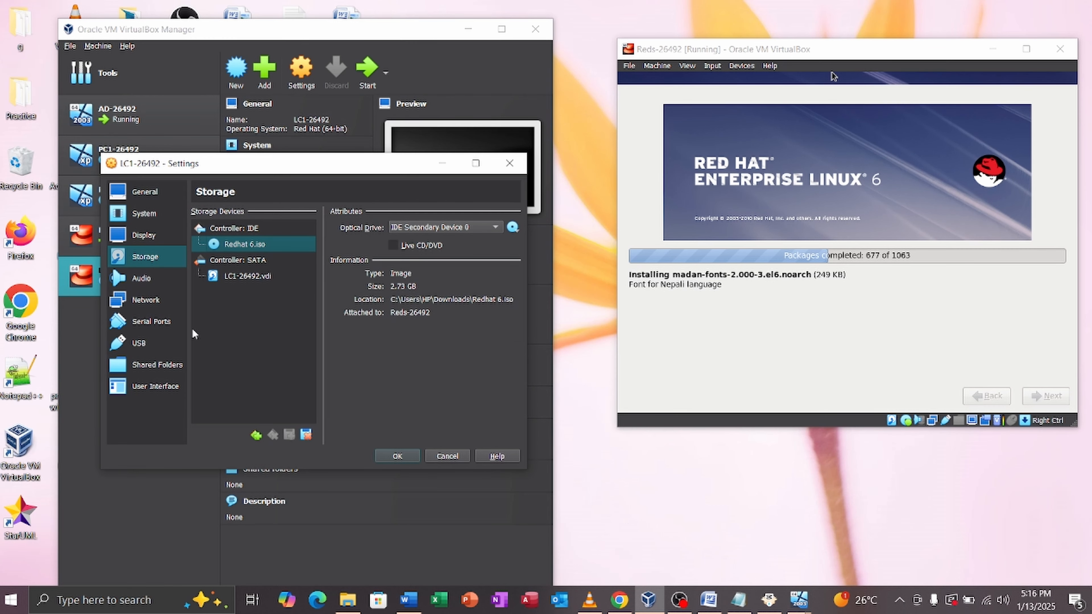
Step: Bridge the network adapter to the Realtek PCIe GbE Family Controller and save the settings
{"action": "left_click", "coordinate": [147, 300]}
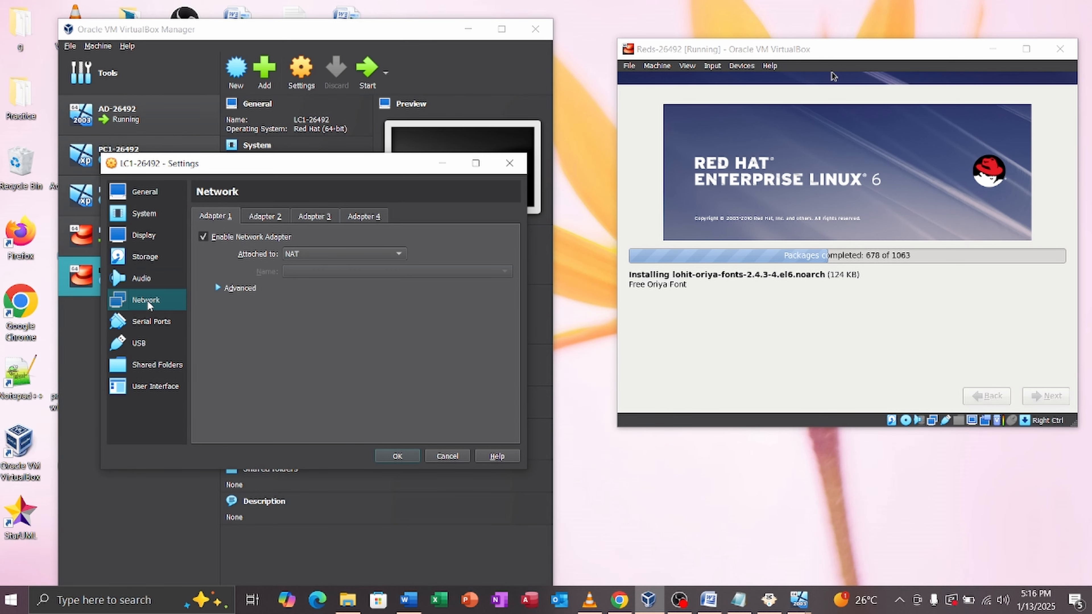
{"action": "left_click", "coordinate": [308, 256]}
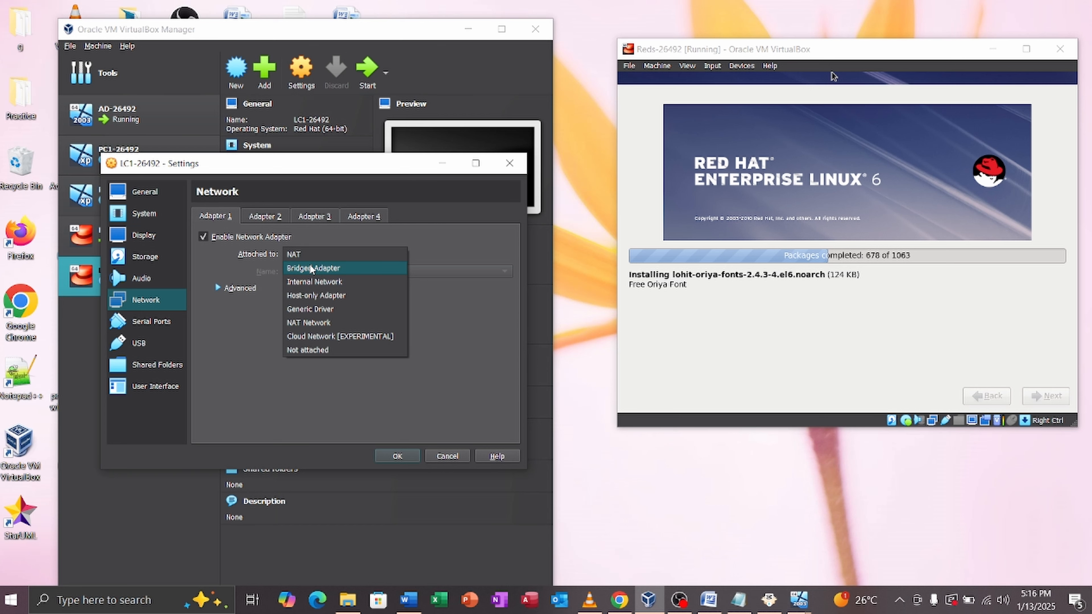
{"action": "left_click", "coordinate": [313, 268]}
{"action": "left_click", "coordinate": [314, 273]}
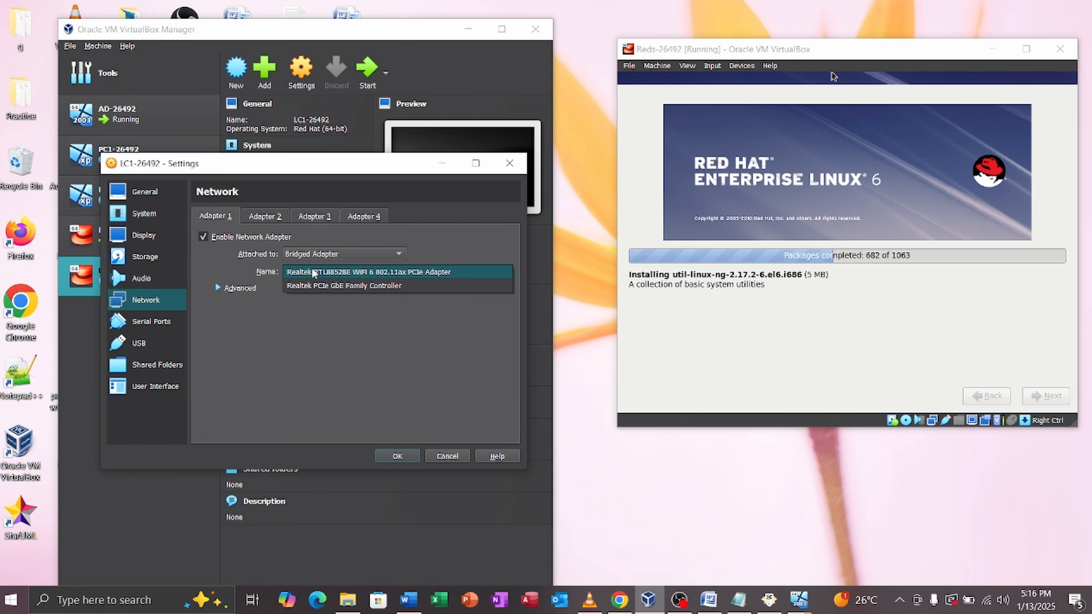
{"action": "left_click", "coordinate": [320, 286]}
{"action": "left_click", "coordinate": [392, 453]}
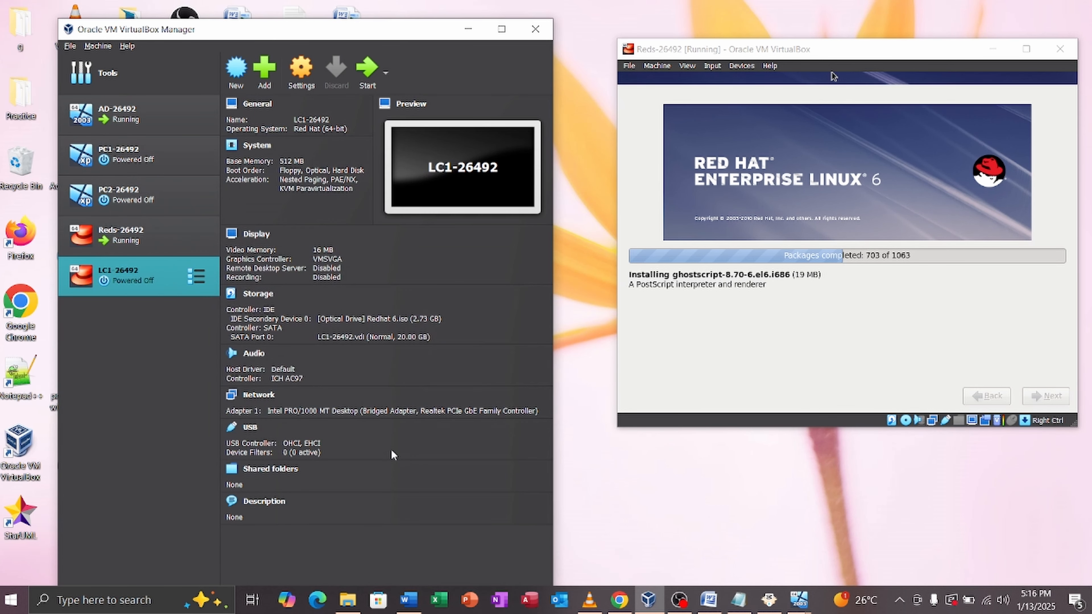
Step: Start LC1-26492, boot the default install option, and place its window at the upper left
{"action": "left_click", "coordinate": [361, 76]}
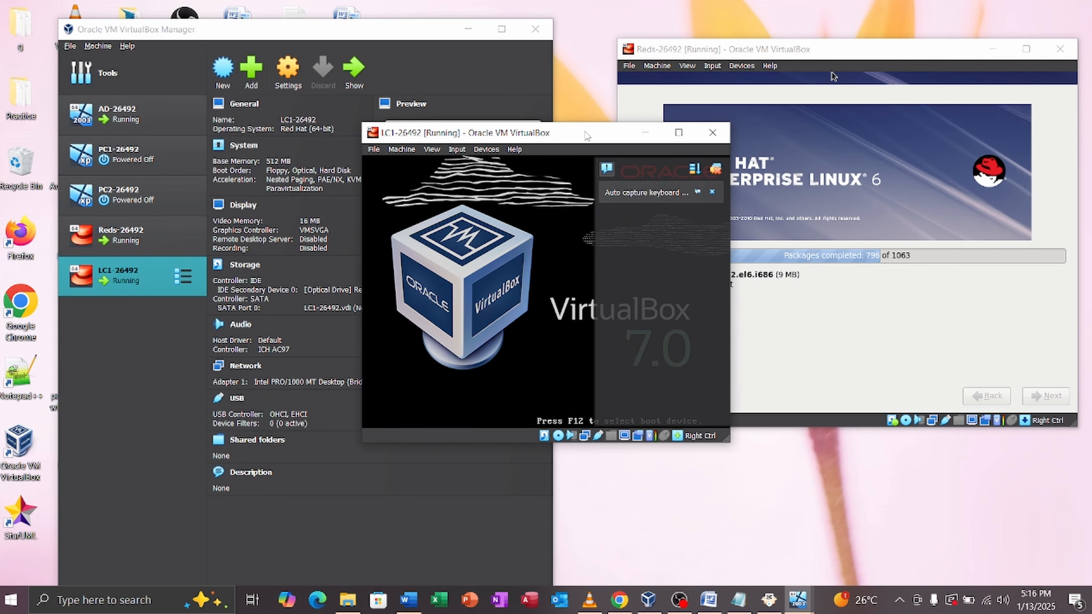
{"action": "left_click", "coordinate": [717, 171]}
{"action": "key", "text": "Return"}
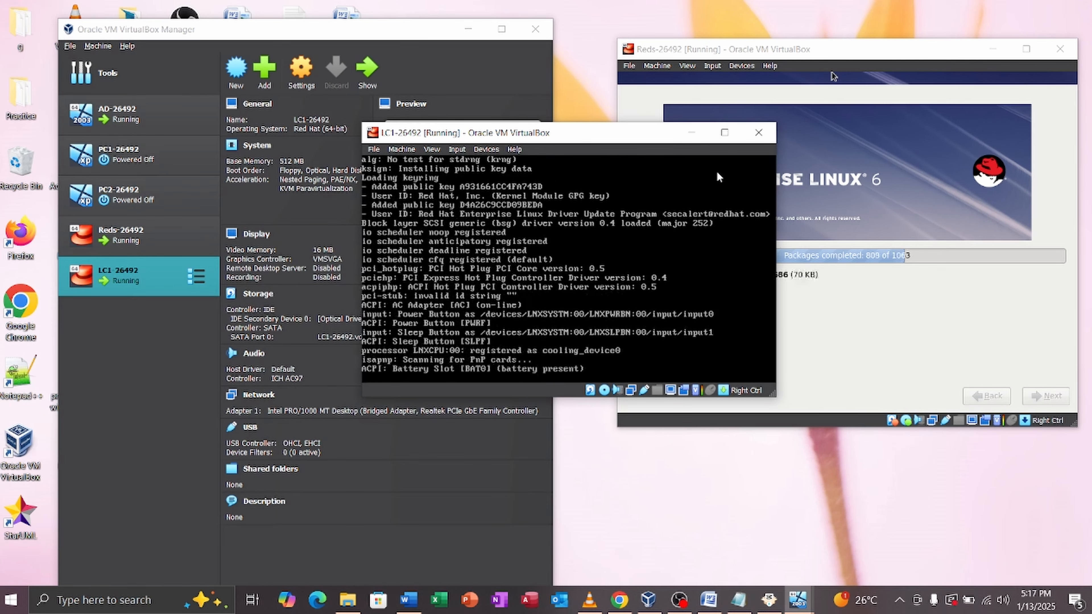
{"action": "left_click", "coordinate": [468, 29]}
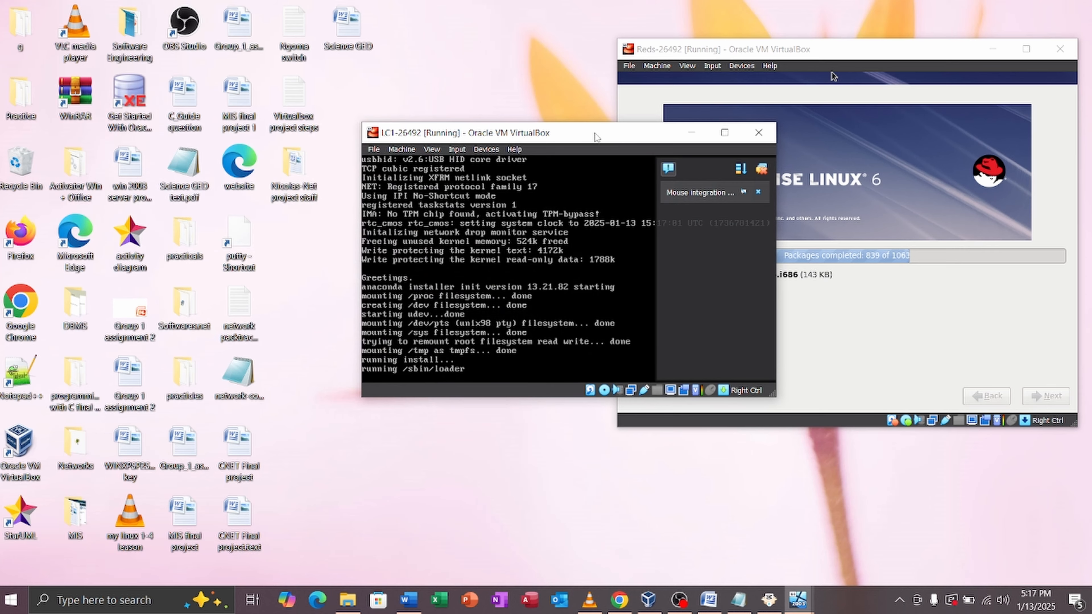
{"action": "left_click_drag", "start_coordinate": [594, 136], "coordinate": [332, 60]}
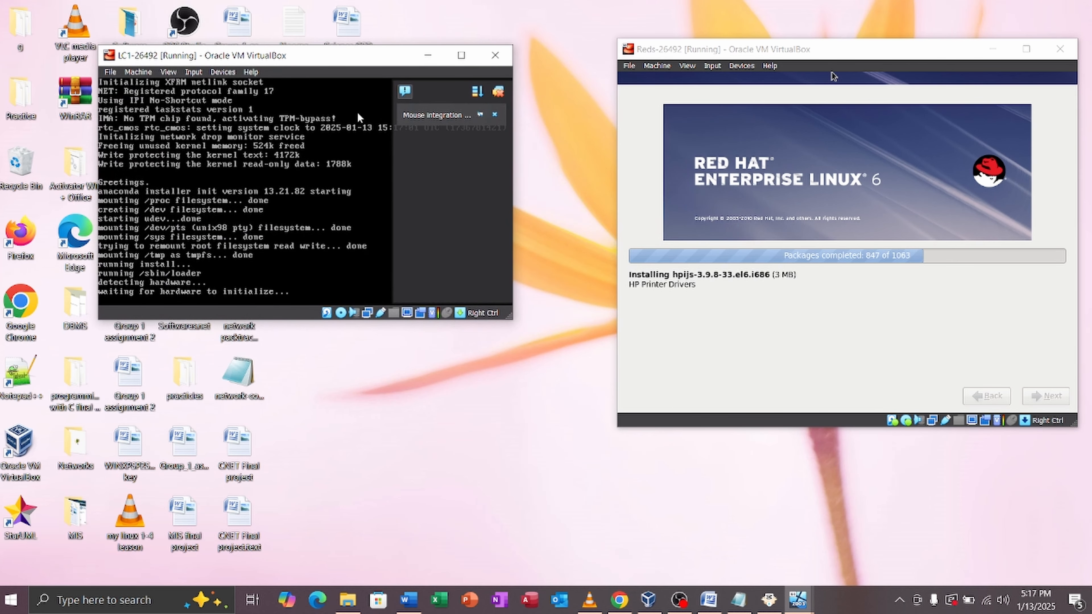
Step: Skip the media test and accept the welcome, English language and default keyboard pages
{"action": "left_click", "coordinate": [499, 94]}
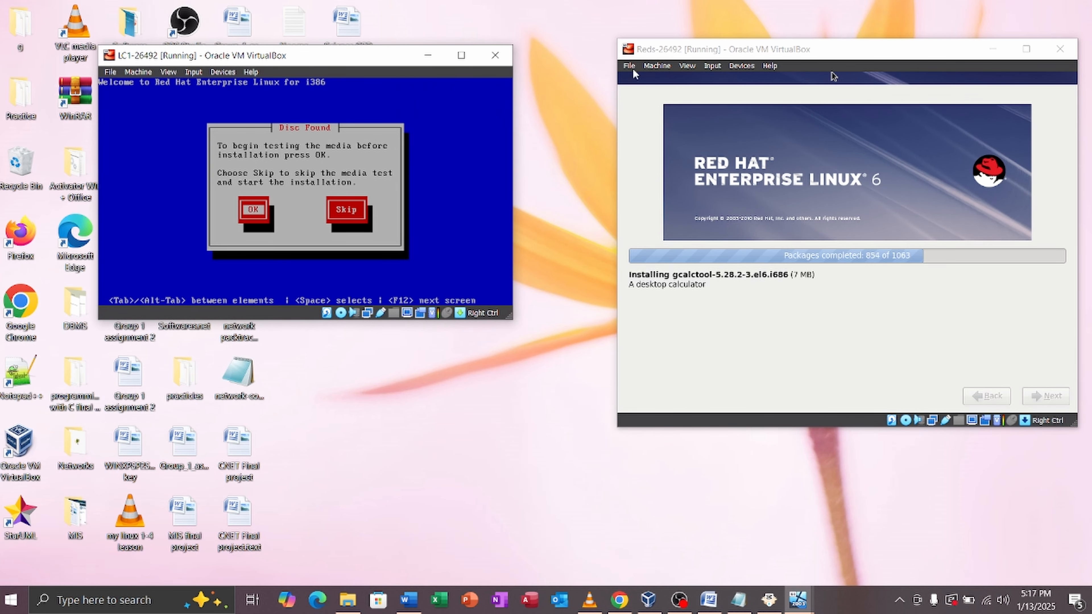
{"action": "key", "text": "Tab"}
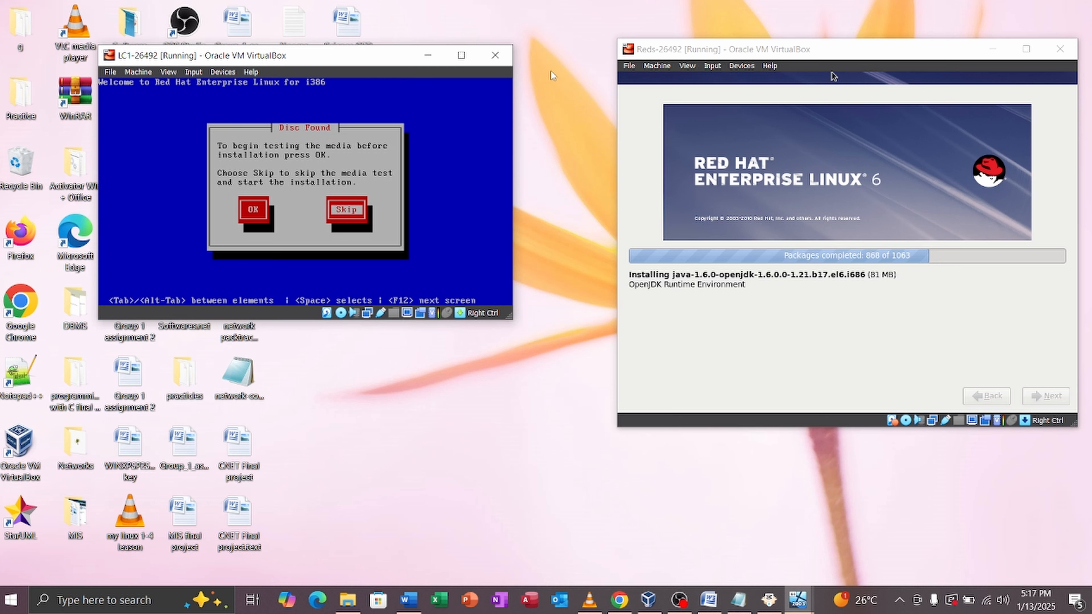
{"action": "key", "text": "Return"}
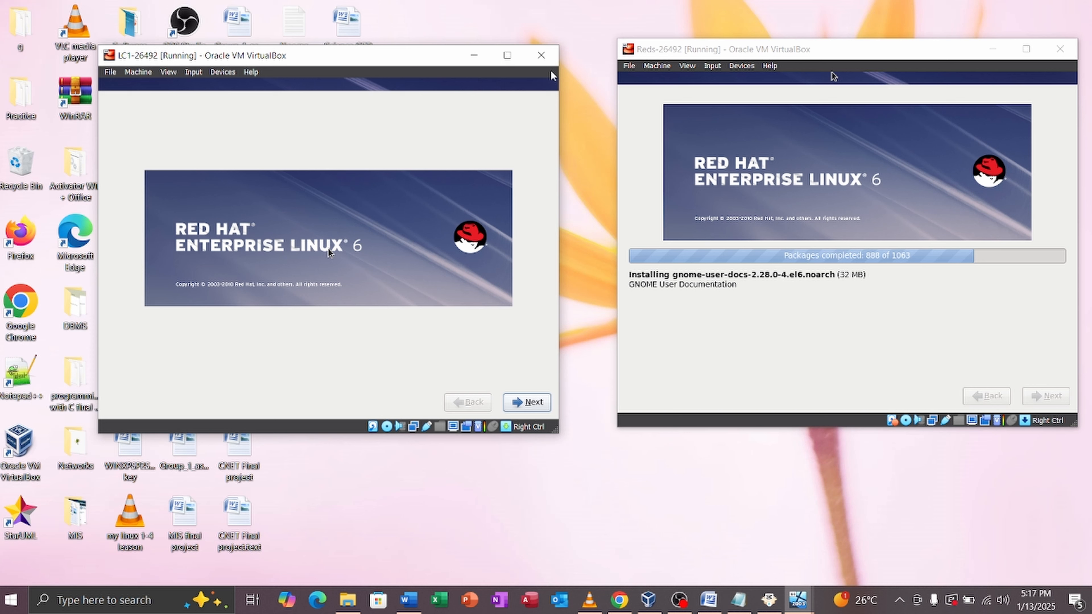
{"action": "key", "text": "Return"}
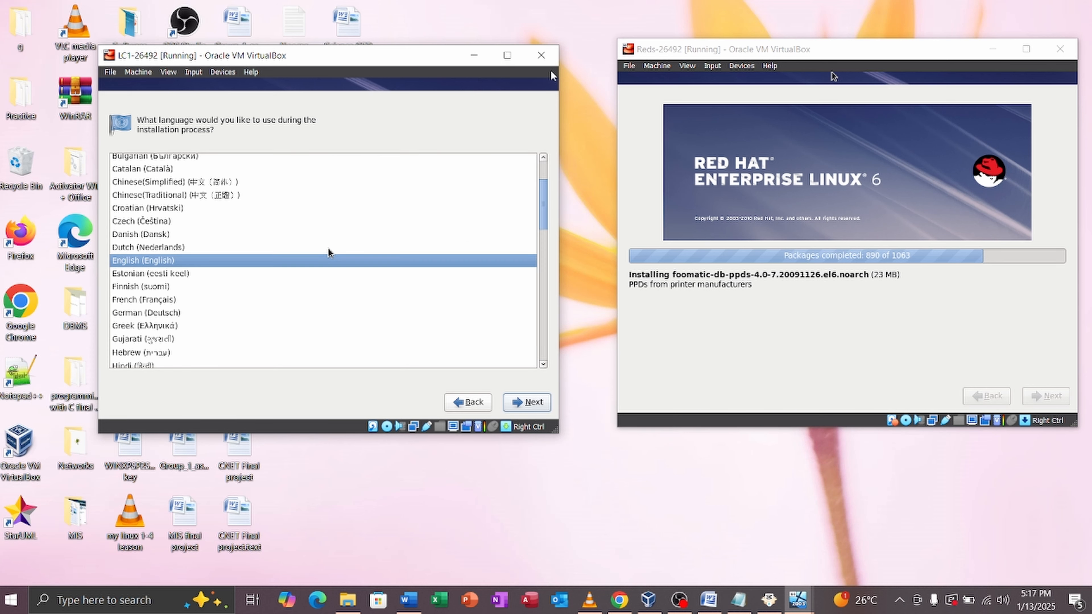
{"action": "key", "text": "Return"}
{"action": "key", "text": "Return"}
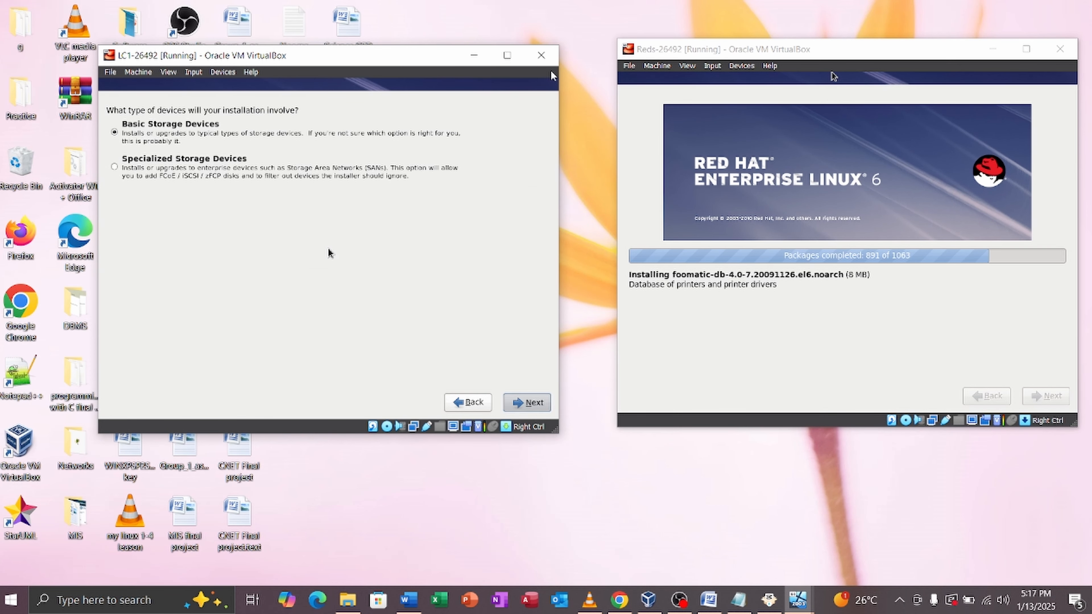
{"action": "key", "text": "Return"}
{"action": "key", "text": "Return"}
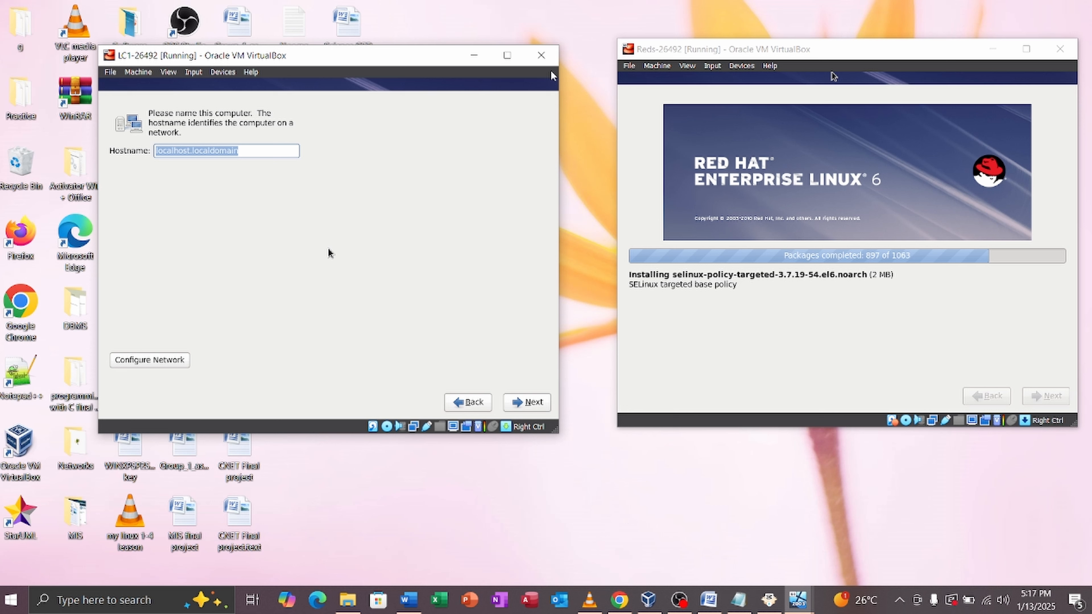
Step: Enter hostname lc1 and choose Kigali (Africa/Kigali) as the time zone
{"action": "type", "text": "lc"}
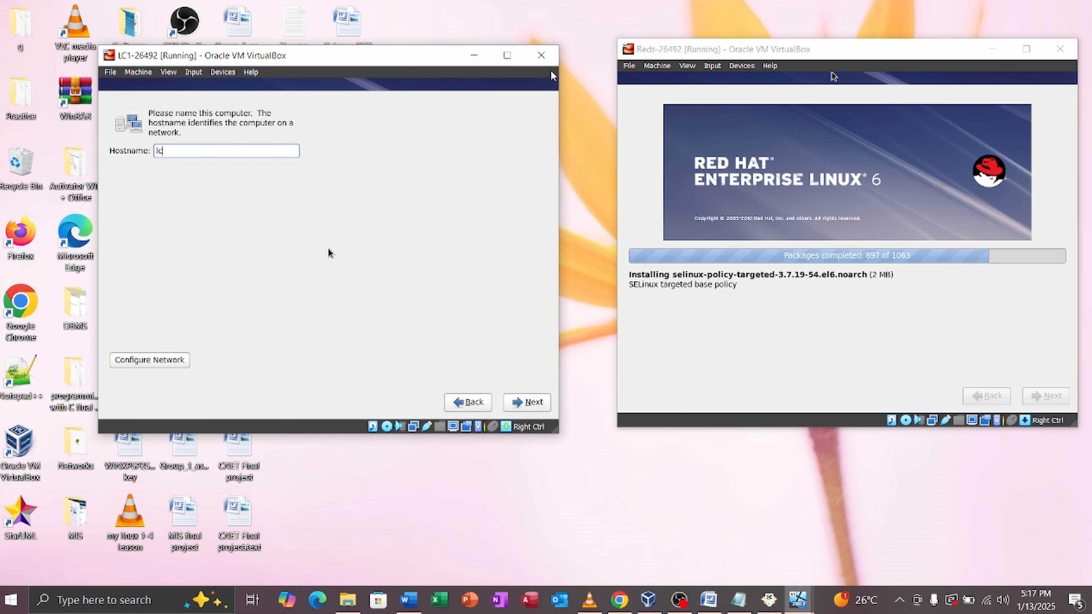
{"action": "type", "text": "1-26492"}
{"action": "left_click", "coordinate": [527, 402]}
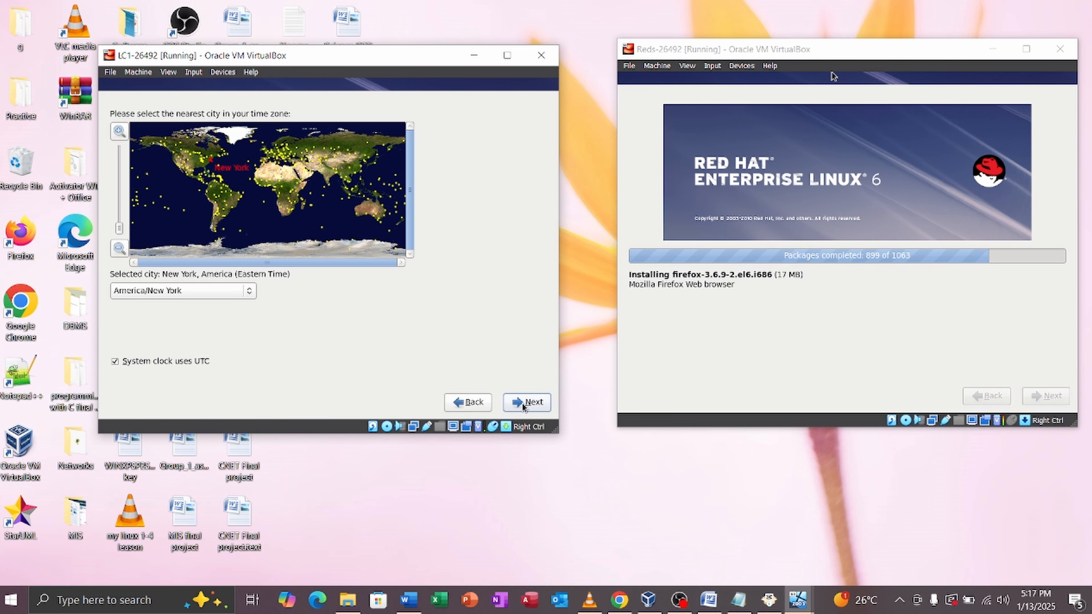
{"action": "left_click", "coordinate": [292, 197]}
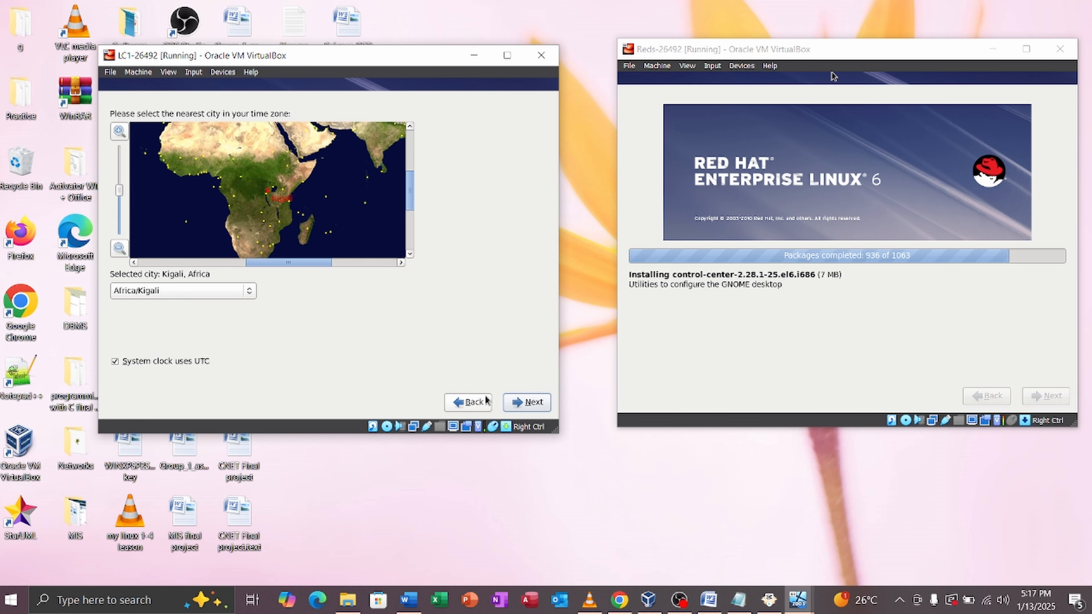
Step: Enter and confirm the root password, keeping it despite the weak-password warning
{"action": "left_click", "coordinate": [545, 407]}
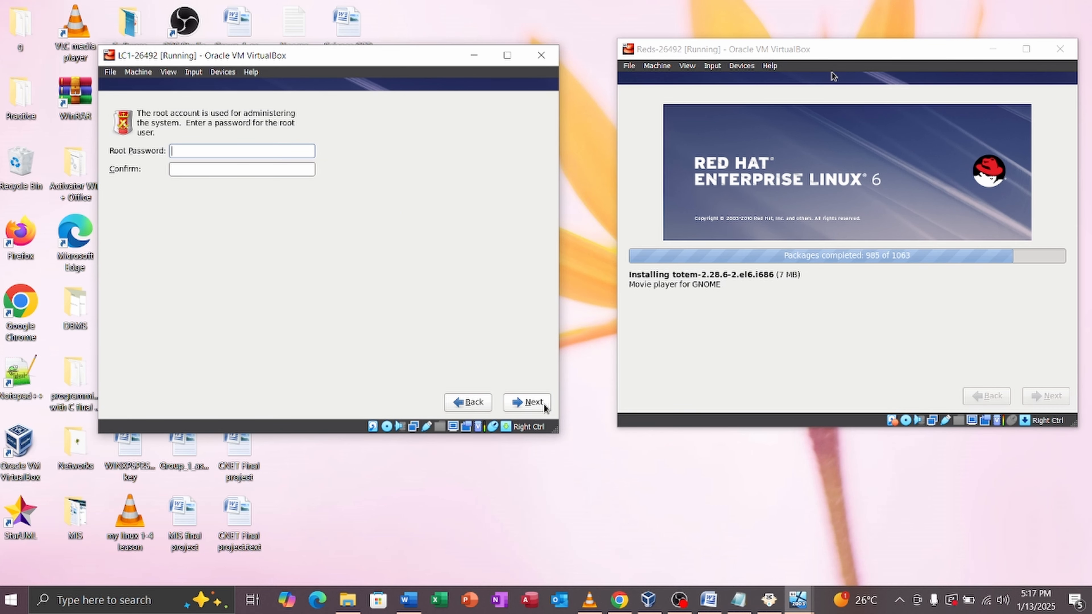
{"action": "key", "text": "Caps_Lock"}
{"action": "type", "text": "•"}
{"action": "key", "text": "Caps_Lock"}
{"action": "type", "text": "••"}
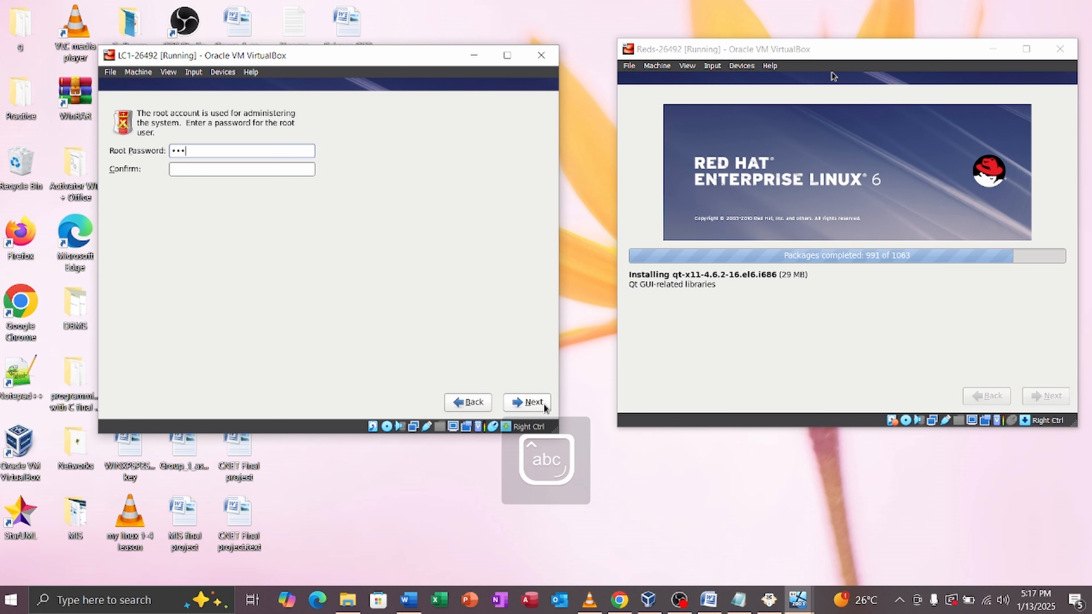
{"action": "type", "text": "•••••••"}
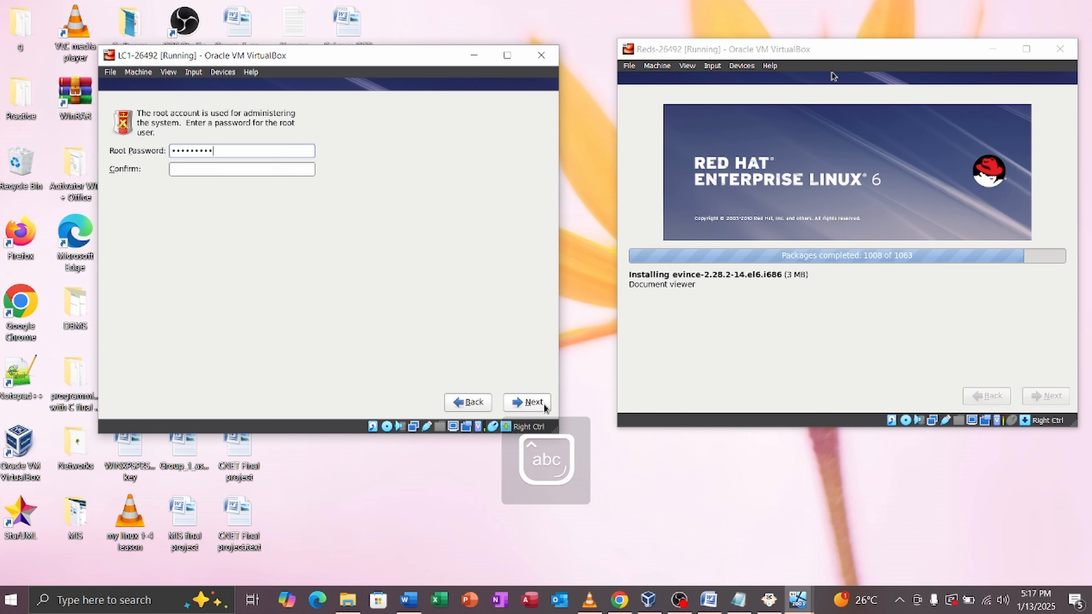
{"action": "type", "text": "••"}
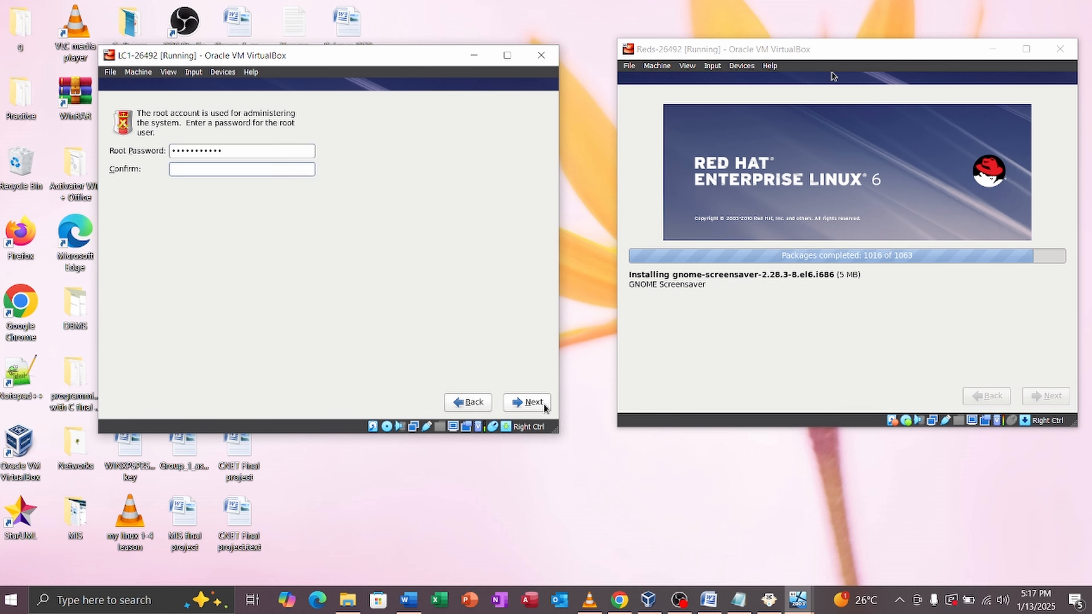
{"action": "key", "text": "Tab"}
{"action": "type", "text": "•••••"}
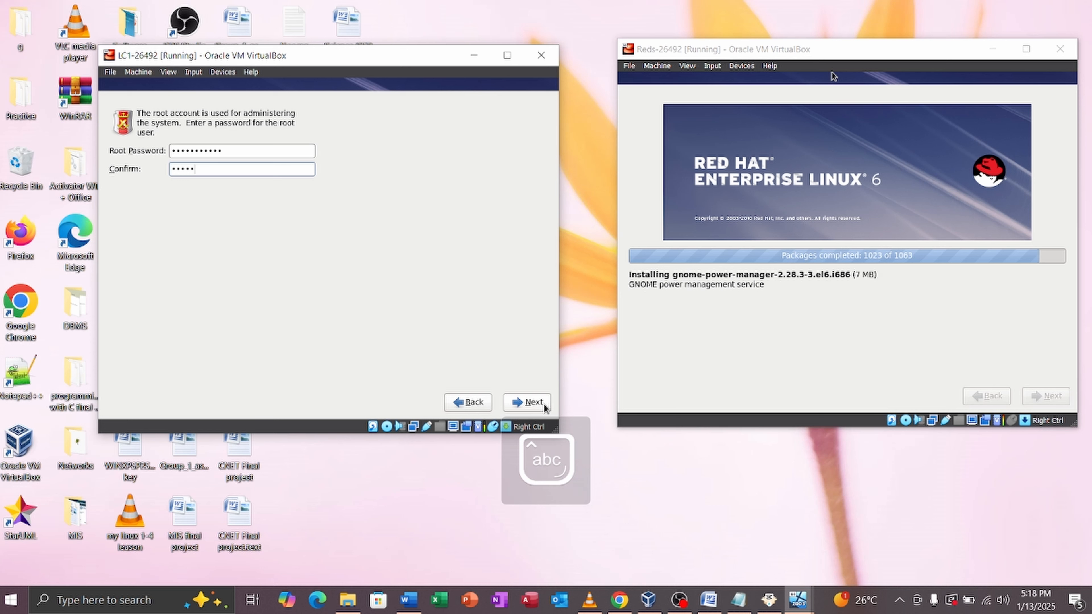
{"action": "type", "text": "••••"}
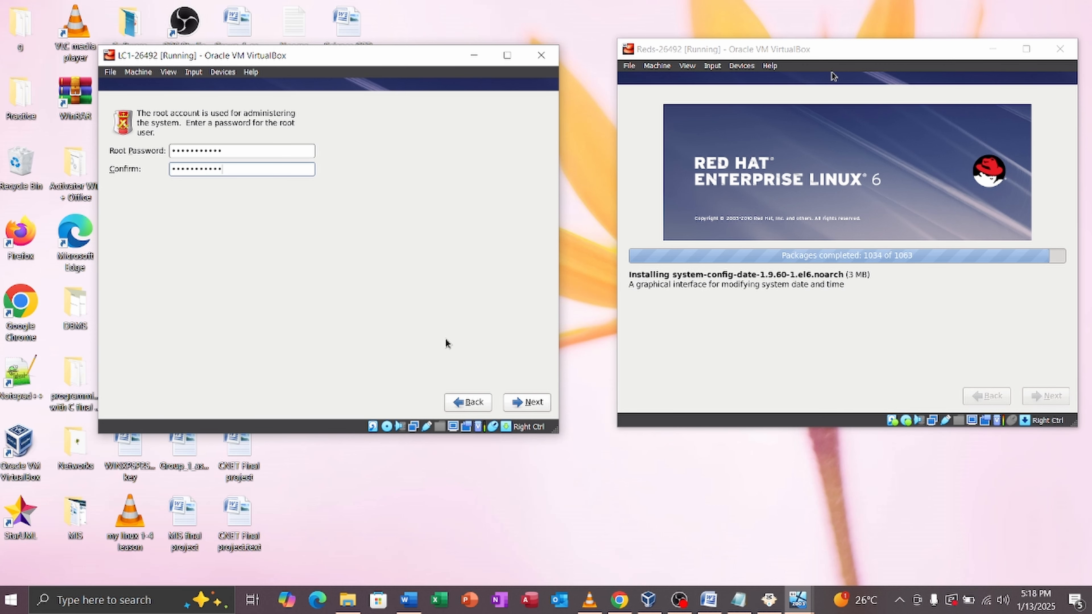
{"action": "left_click", "coordinate": [530, 402]}
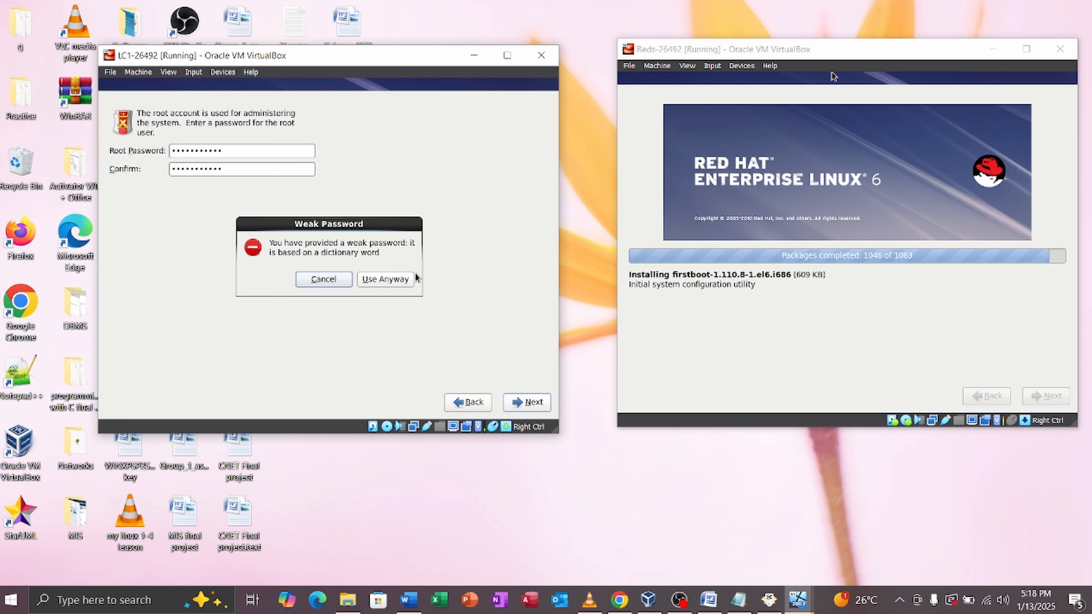
{"action": "left_click", "coordinate": [396, 280]}
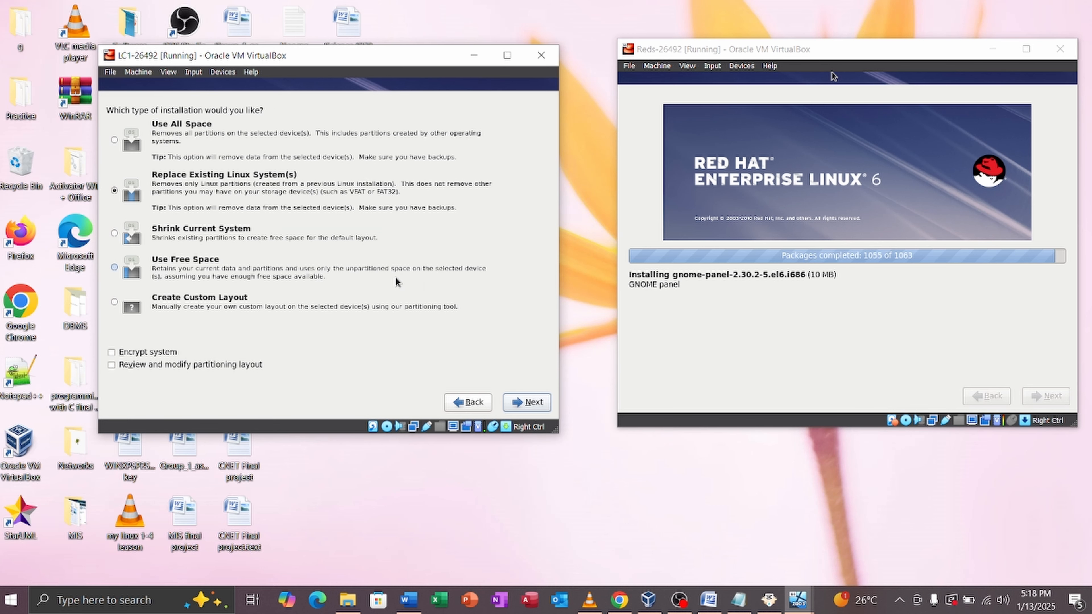
Step: Choose a custom layout and create a 10000 MB standard / partition in sda's free space
{"action": "left_click", "coordinate": [114, 303]}
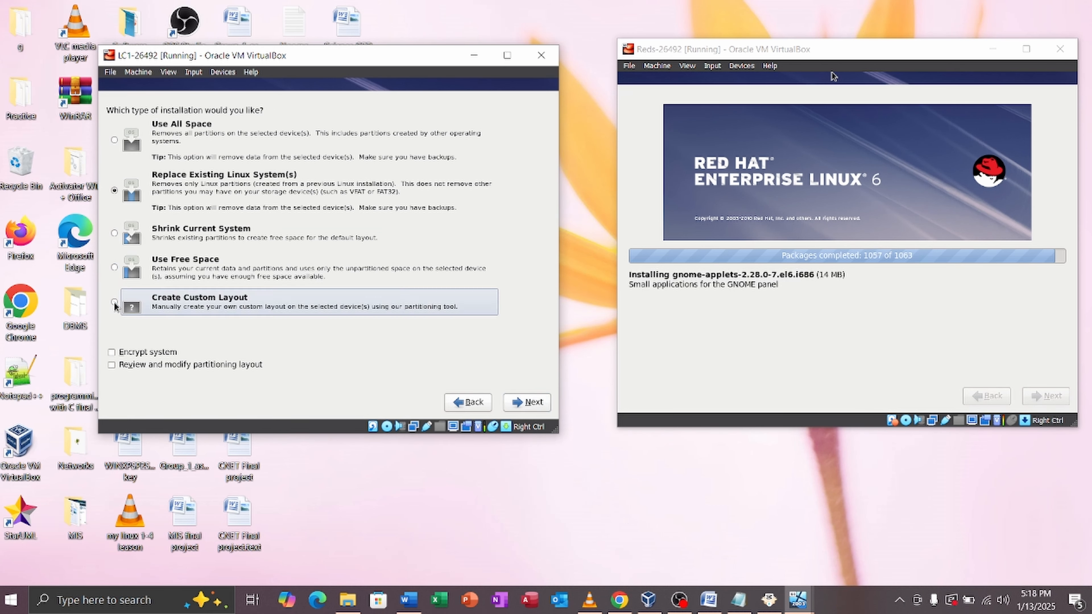
{"action": "left_click", "coordinate": [543, 404]}
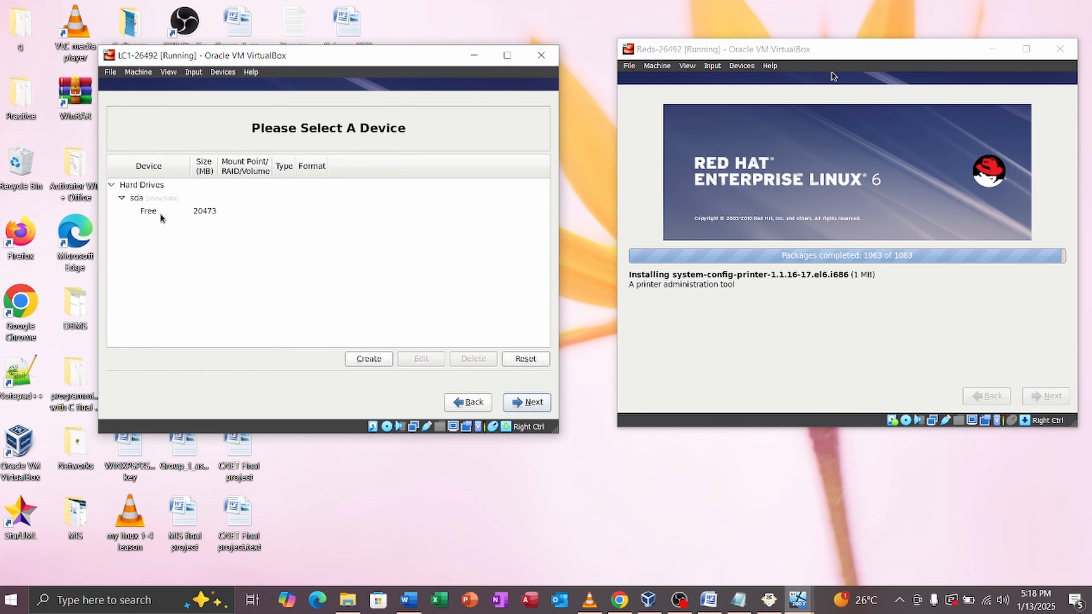
{"action": "left_click", "coordinate": [178, 213]}
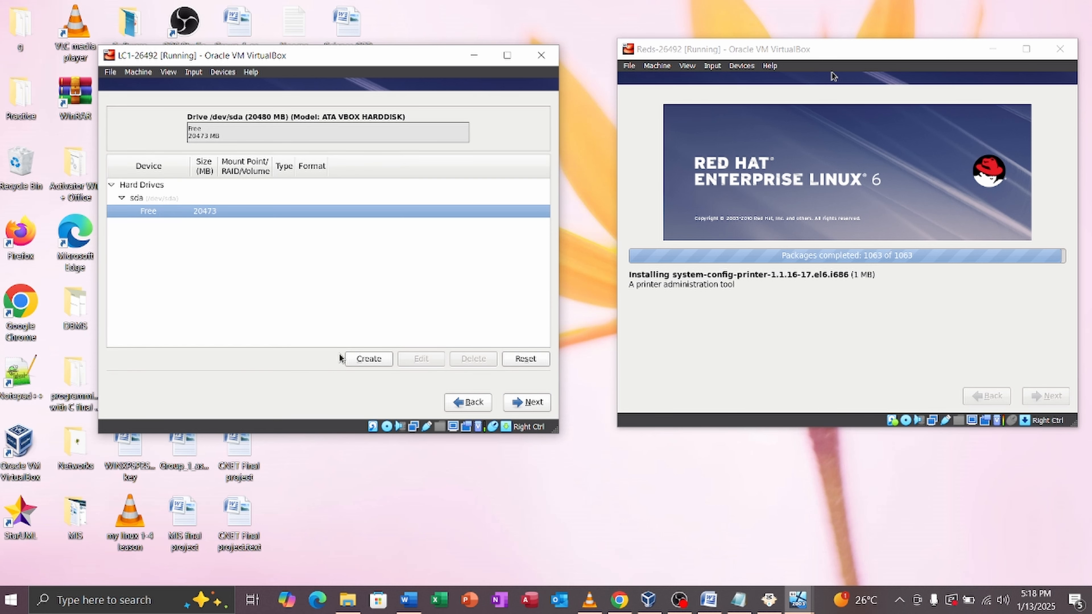
{"action": "left_click", "coordinate": [351, 358]}
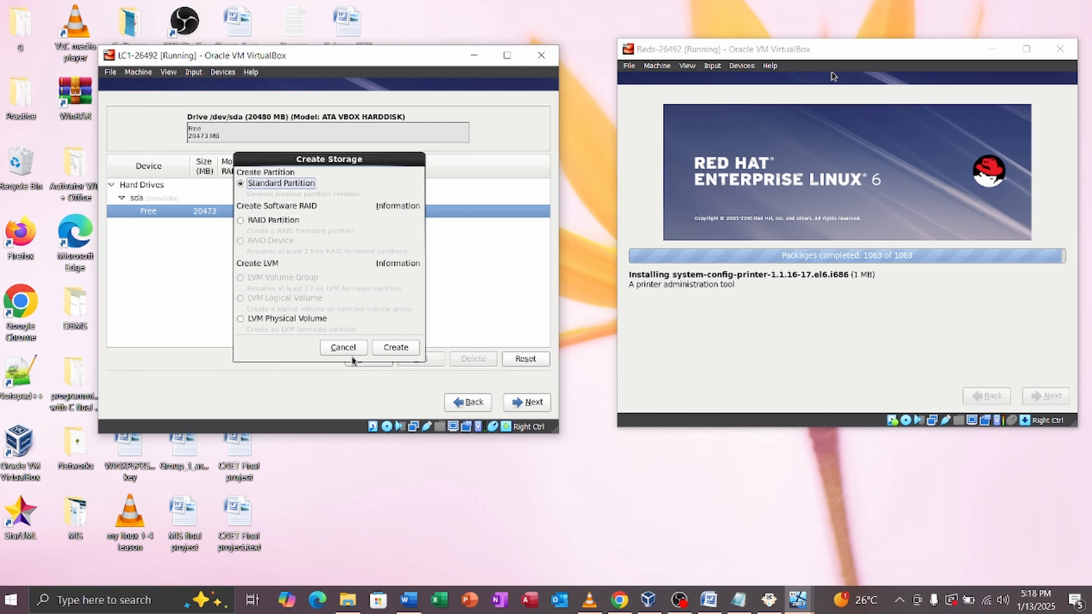
{"action": "left_click", "coordinate": [389, 351]}
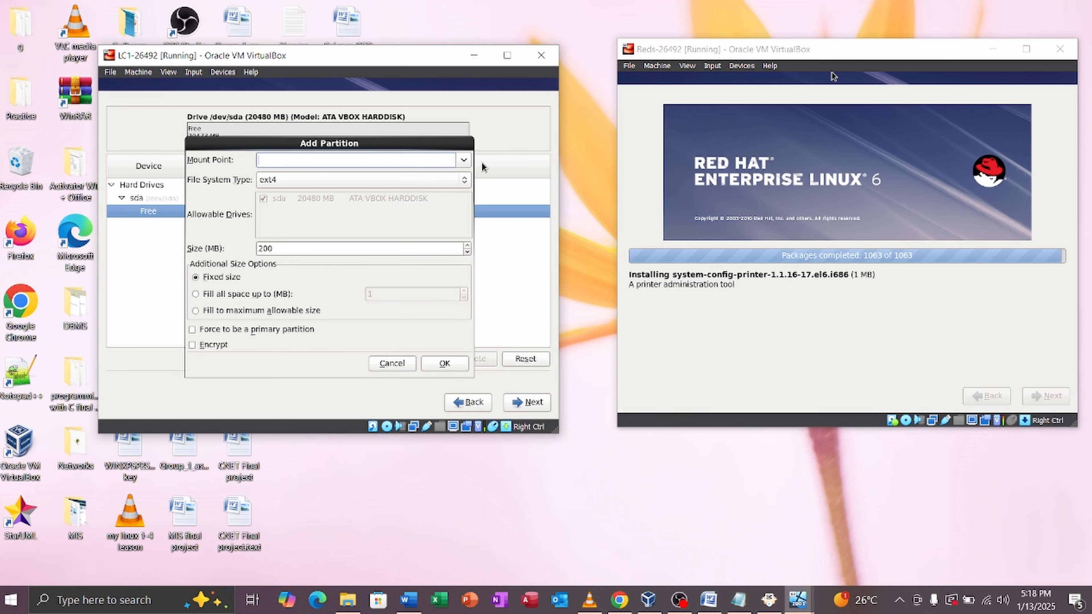
{"action": "left_click", "coordinate": [463, 160]}
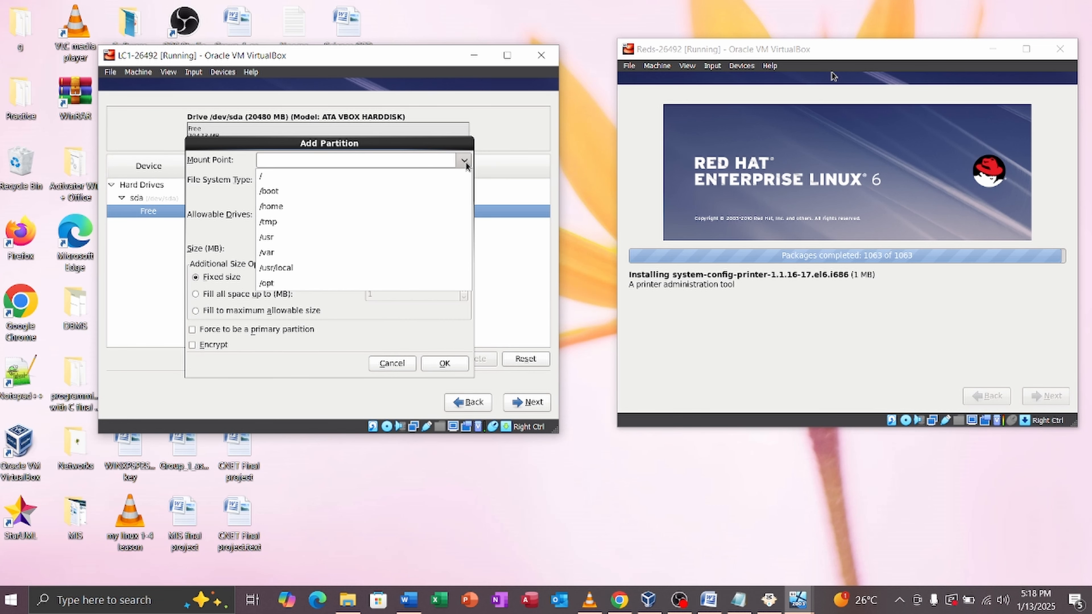
{"action": "left_click", "coordinate": [321, 177]}
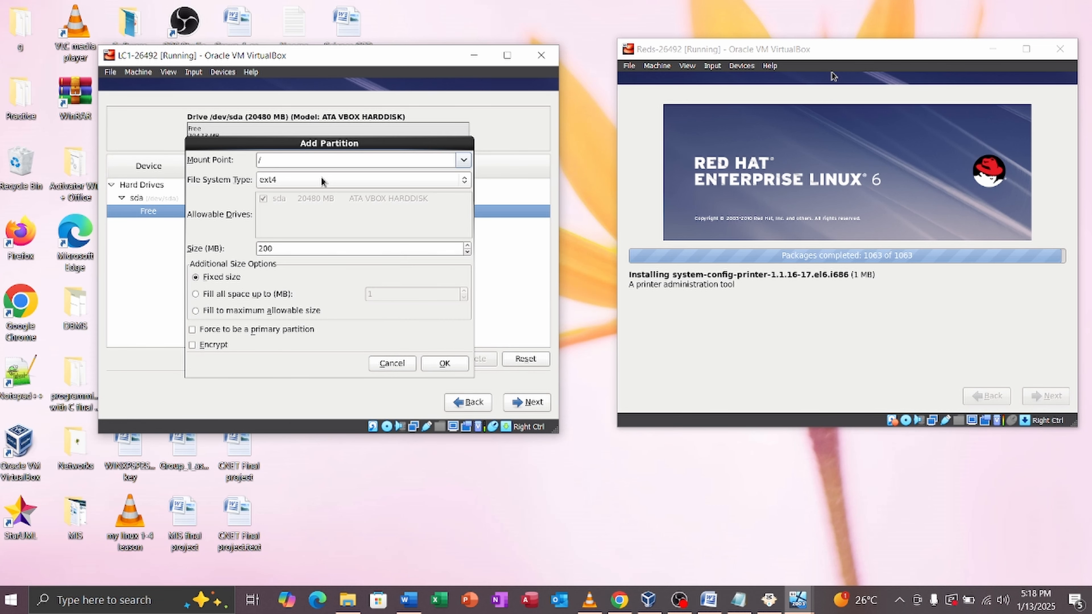
{"action": "left_click", "coordinate": [288, 249]}
{"action": "key", "text": "BackSpace"}
{"action": "key", "text": "BackSpace"}
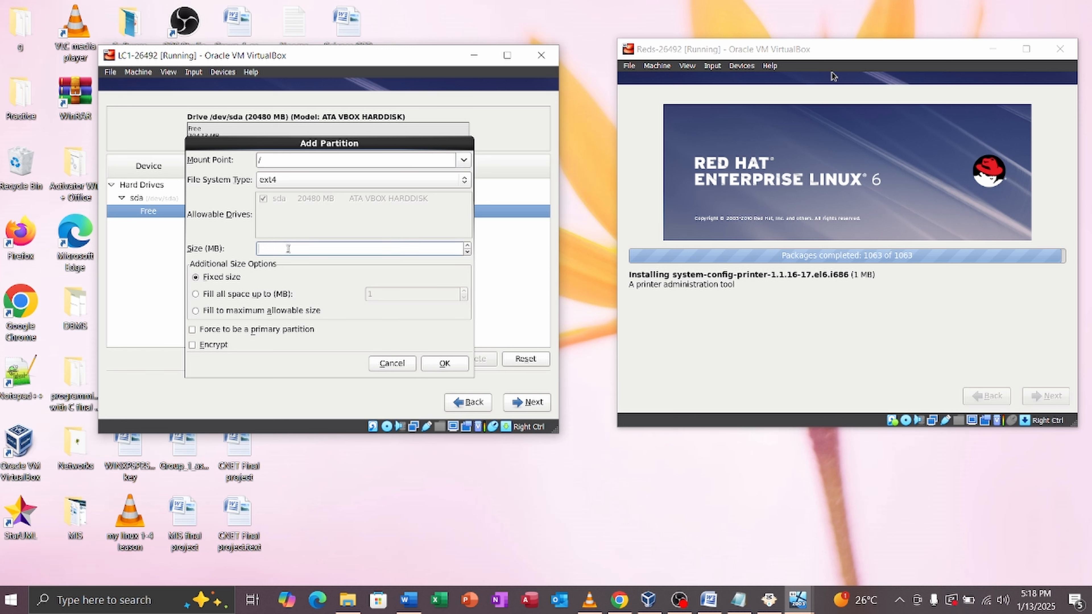
{"action": "type", "text": "10000"}
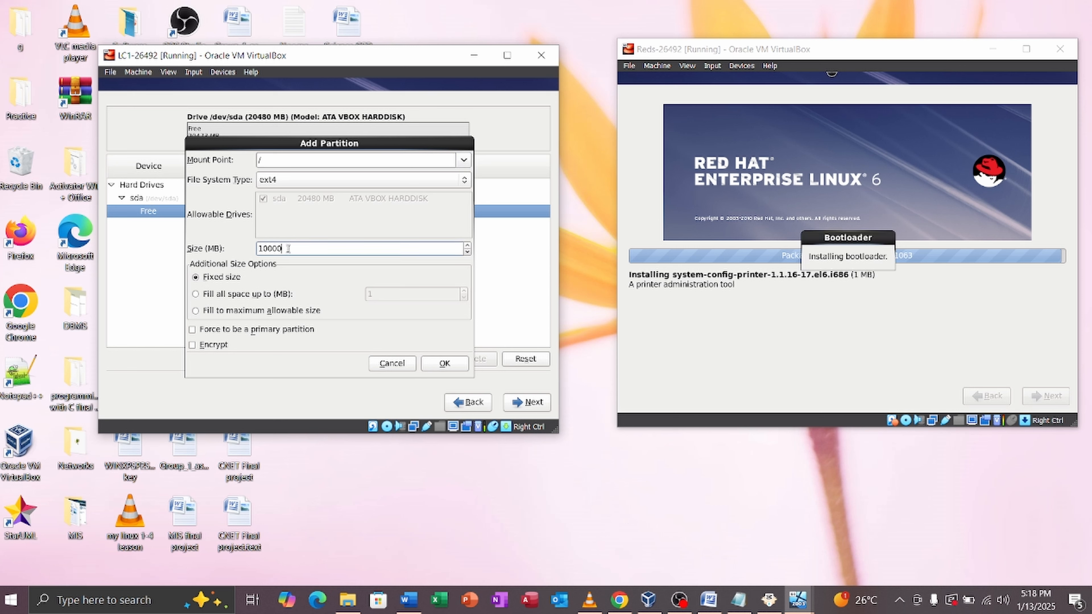
Step: Add the 10000 MB root partition, then a 1024 MB standard swap partition
{"action": "left_click", "coordinate": [446, 364]}
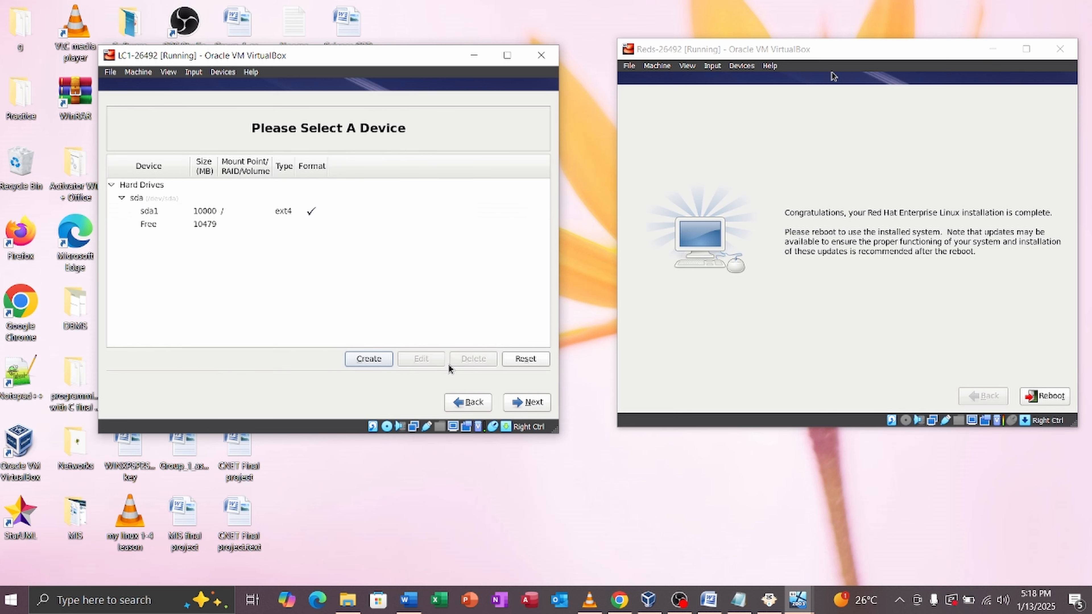
{"action": "left_click", "coordinate": [357, 359]}
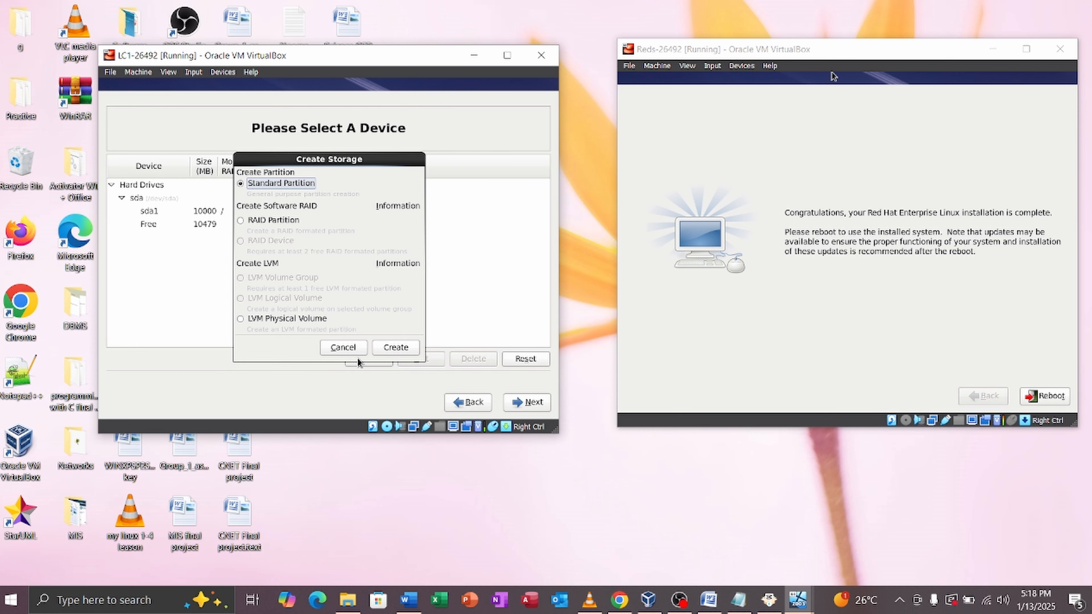
{"action": "left_click", "coordinate": [395, 348]}
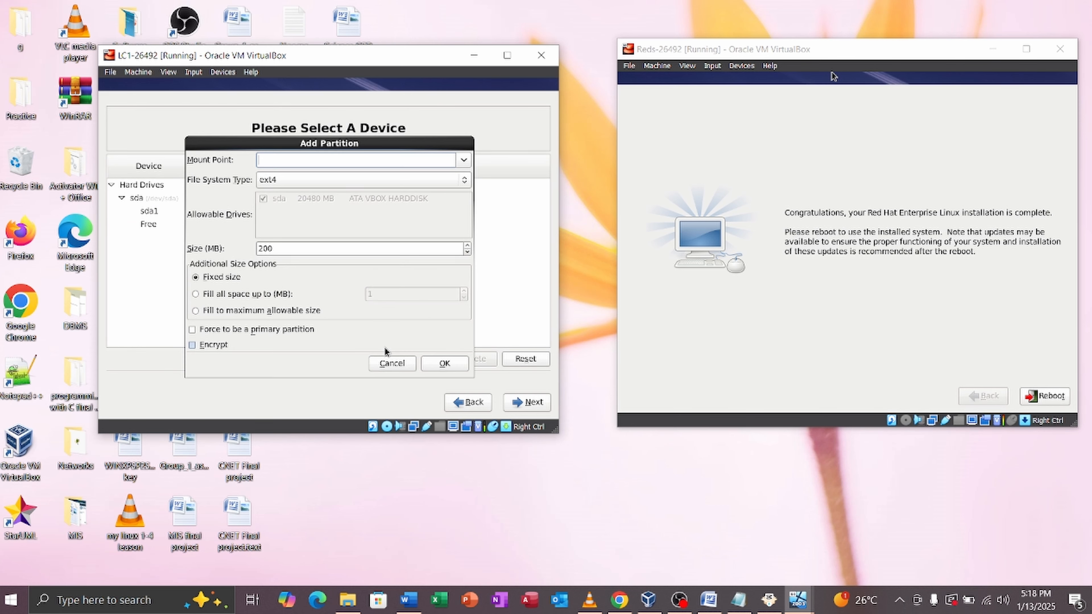
{"action": "left_click", "coordinate": [309, 183]}
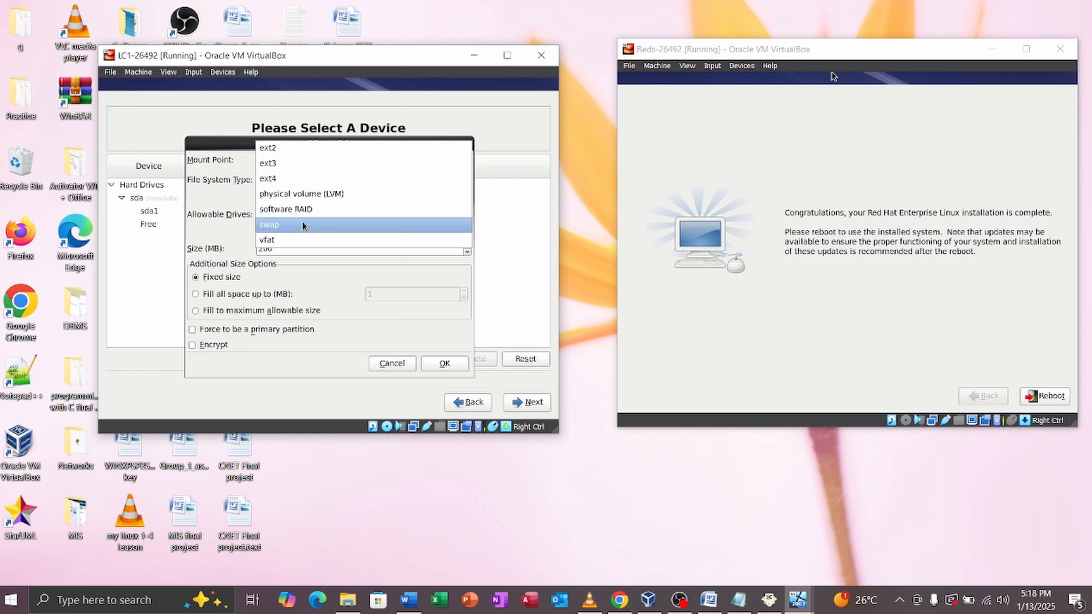
{"action": "left_click", "coordinate": [301, 221]}
{"action": "left_click", "coordinate": [305, 252]}
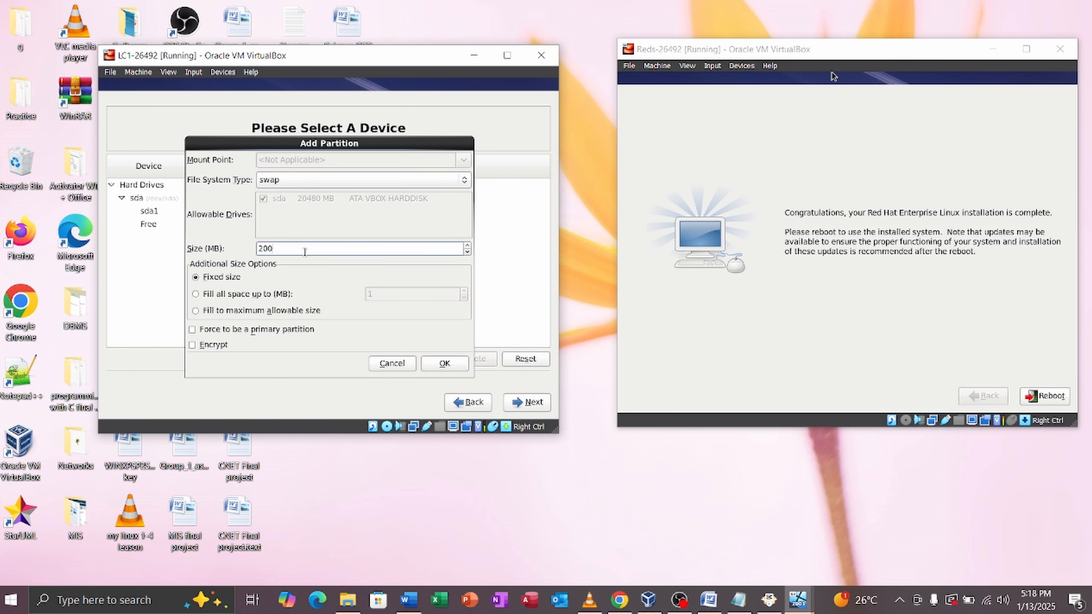
{"action": "key", "text": "BackSpace"}
{"action": "key", "text": "BackSpace"}
{"action": "key", "text": "BackSpace"}
{"action": "type", "text": "102"}
{"action": "left_click", "coordinate": [436, 362]}
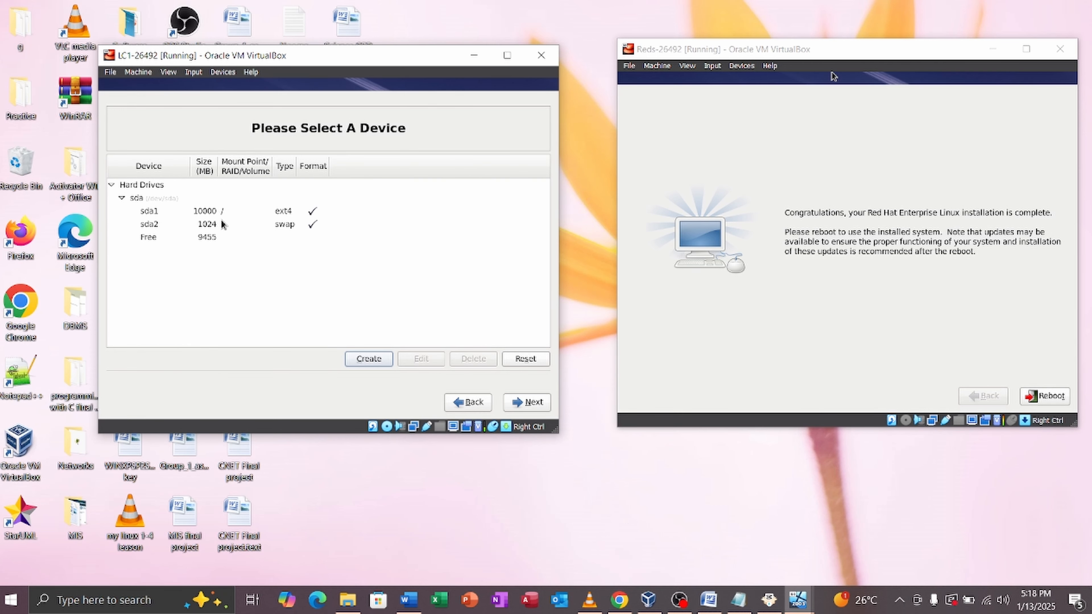
Step: Accept the root-plus-swap layout, format sda, write changes to disk, and keep boot loader defaults
{"action": "left_click", "coordinate": [197, 215]}
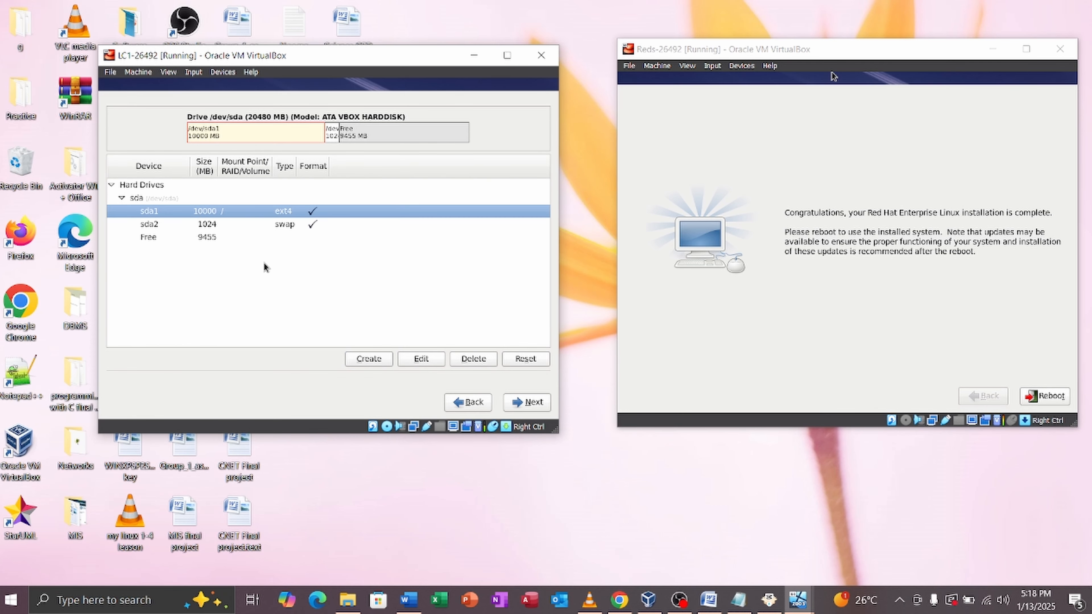
{"action": "left_click", "coordinate": [524, 404]}
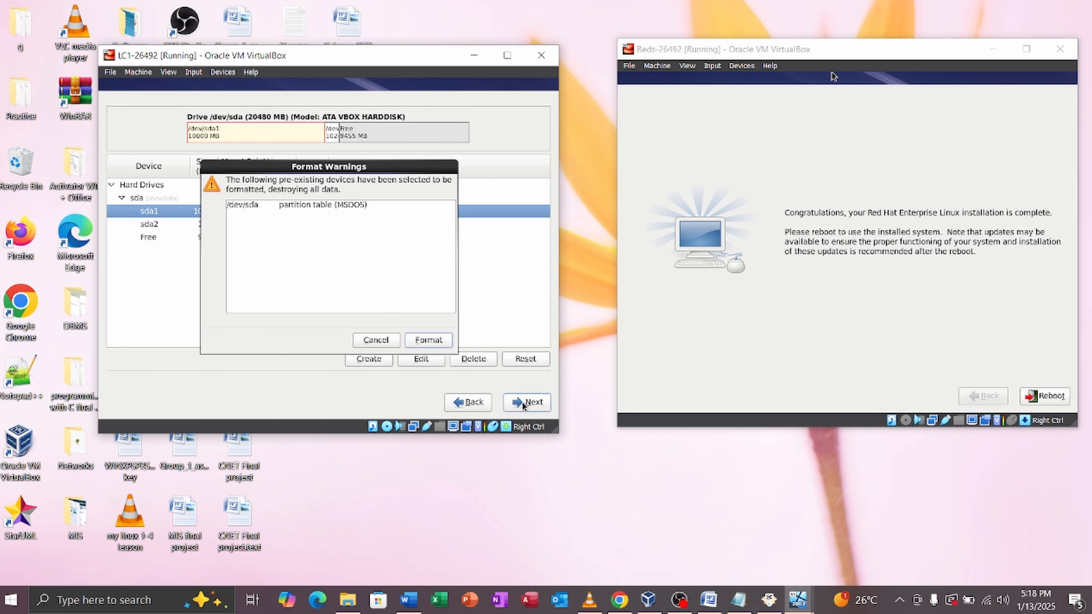
{"action": "left_click", "coordinate": [426, 342]}
{"action": "left_click", "coordinate": [380, 286]}
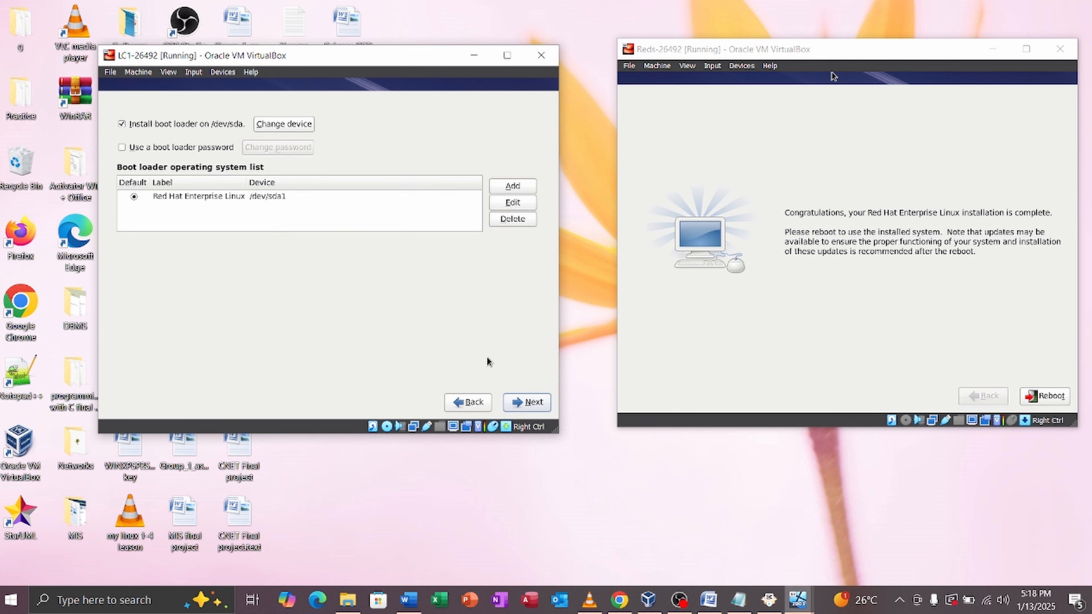
{"action": "left_click", "coordinate": [539, 404]}
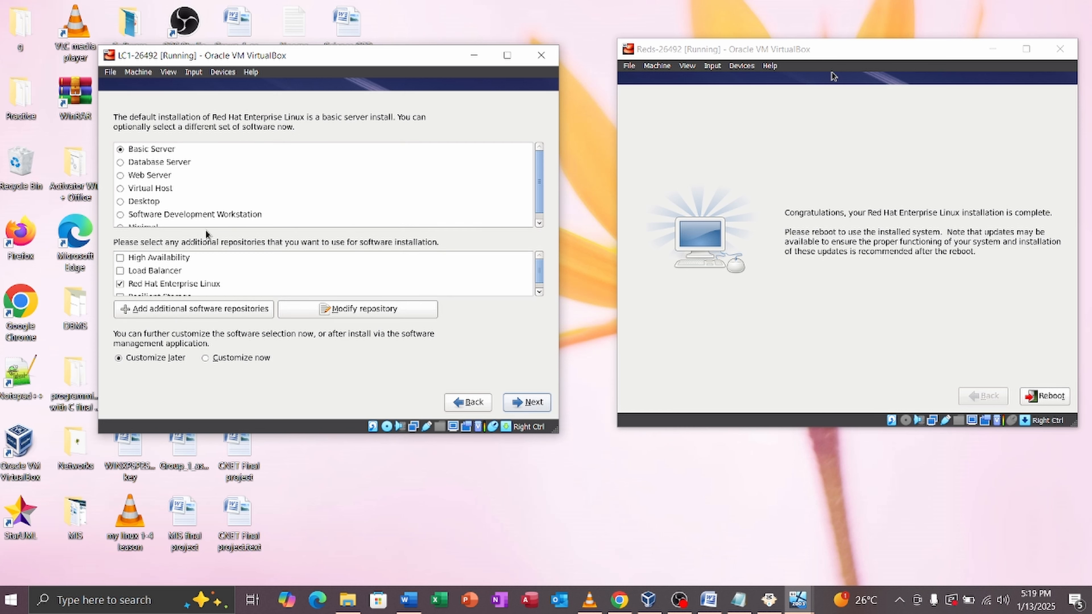
Step: Pick the Desktop software set for LC1 and begin installing its packages
{"action": "left_click", "coordinate": [121, 202]}
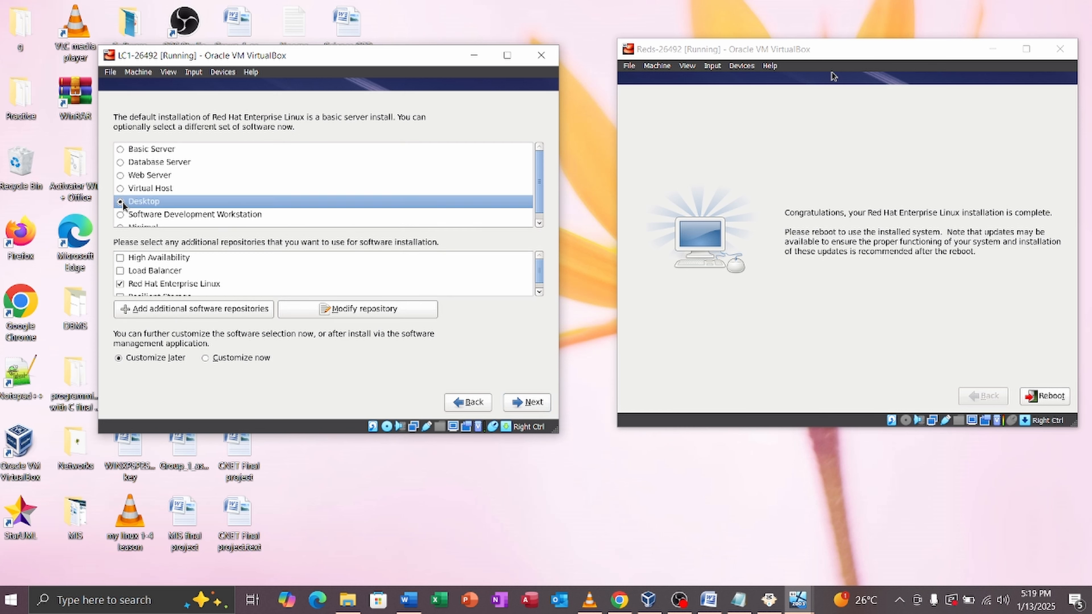
{"action": "left_click", "coordinate": [525, 409]}
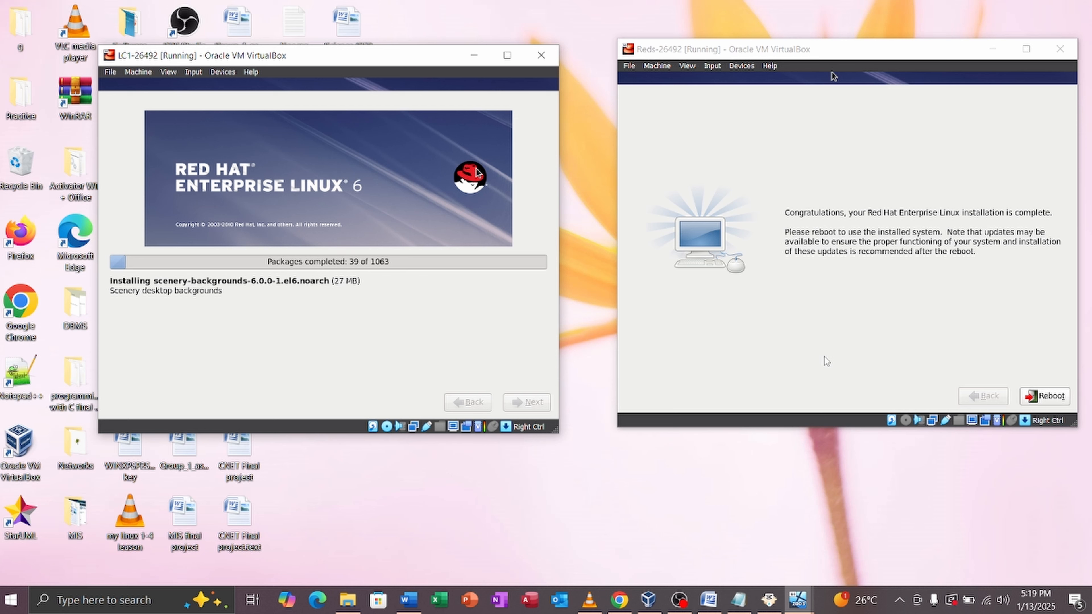
Step: Leave the Reds VM's optical drives unchanged, reboot it, and enlarge its window
{"action": "left_click", "coordinate": [747, 68]}
{"action": "mouse_move", "coordinate": [767, 79]}
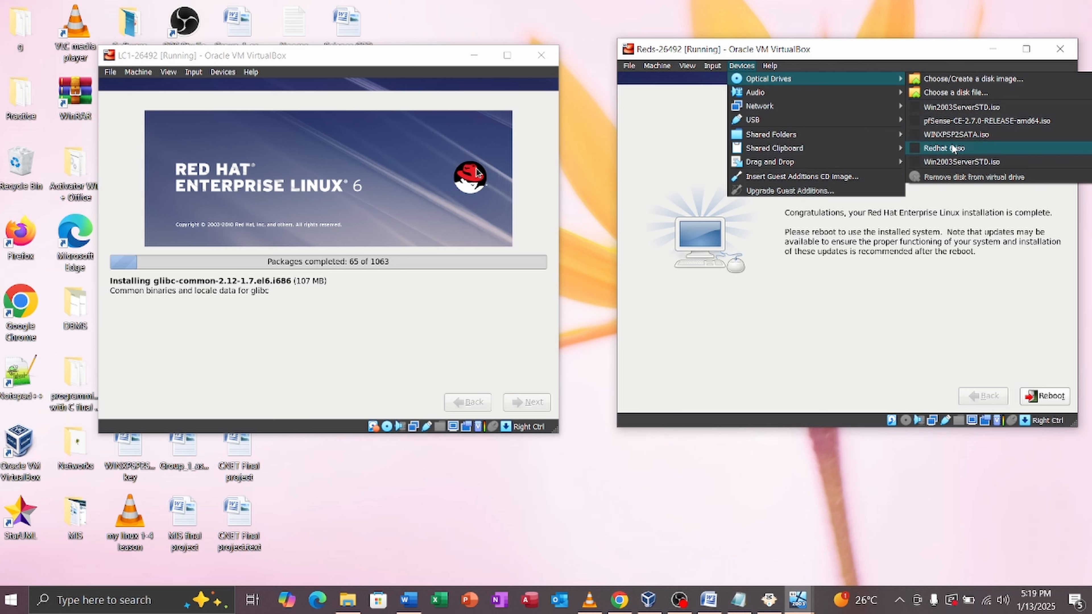
{"action": "left_click", "coordinate": [832, 71]}
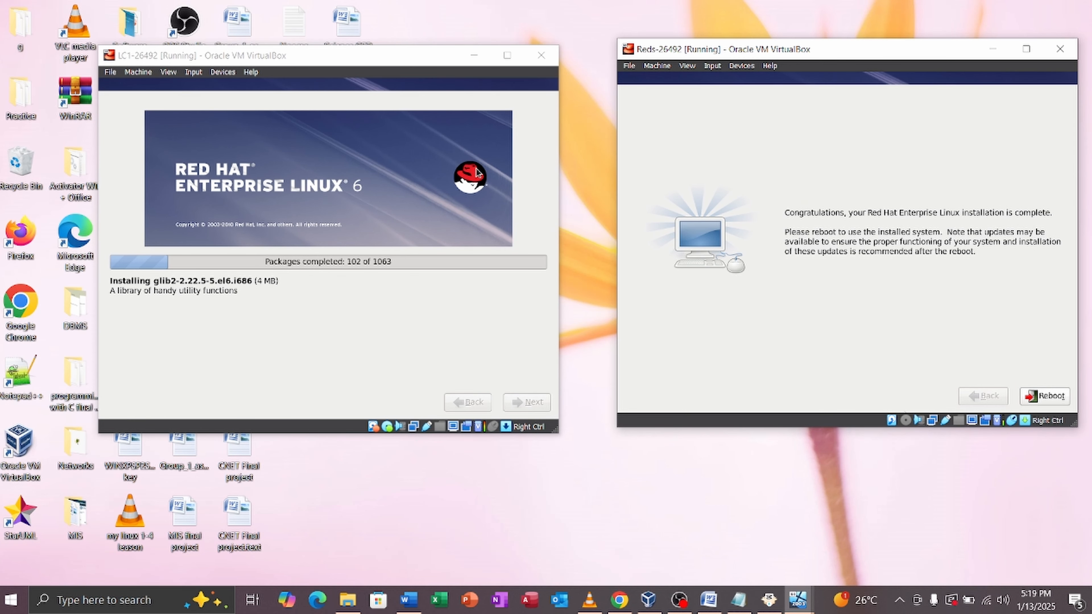
{"action": "left_click", "coordinate": [1045, 396]}
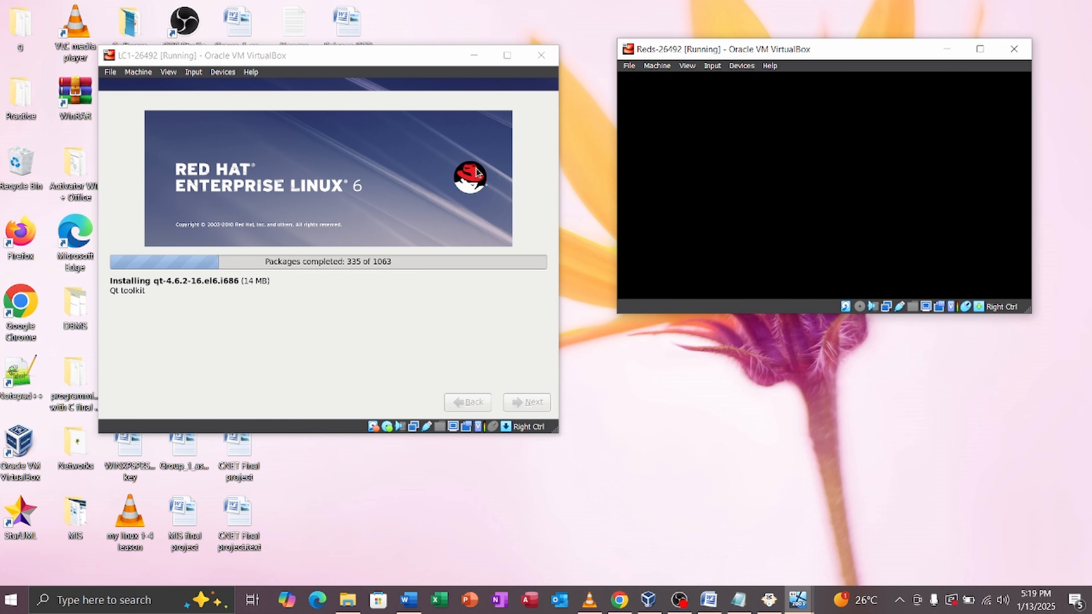
{"action": "left_click_drag", "start_coordinate": [791, 313], "coordinate": [791, 439]}
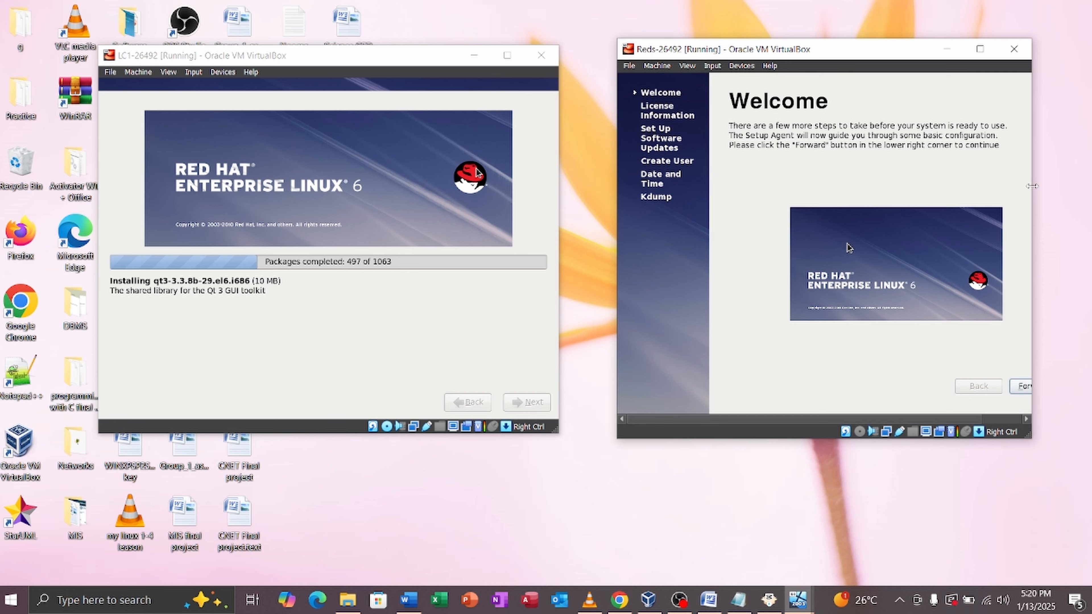
Step: Widen and reposition the Reds window, then advance past Welcome, License and Software Updates pages
{"action": "left_click_drag", "start_coordinate": [1032, 186], "coordinate": [1079, 190]}
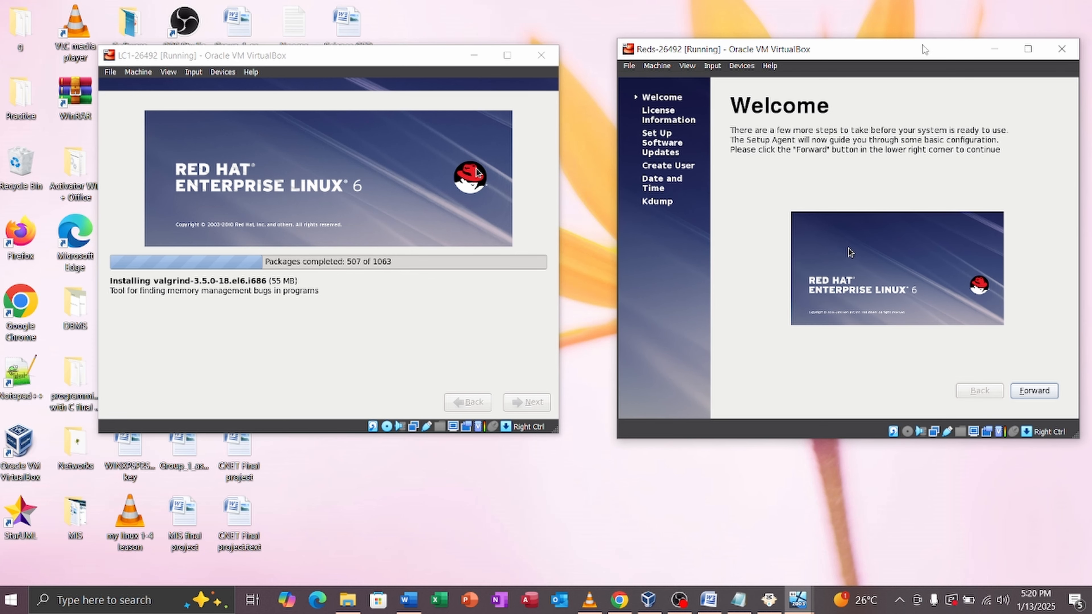
{"action": "left_click_drag", "start_coordinate": [912, 55], "coordinate": [875, 59]}
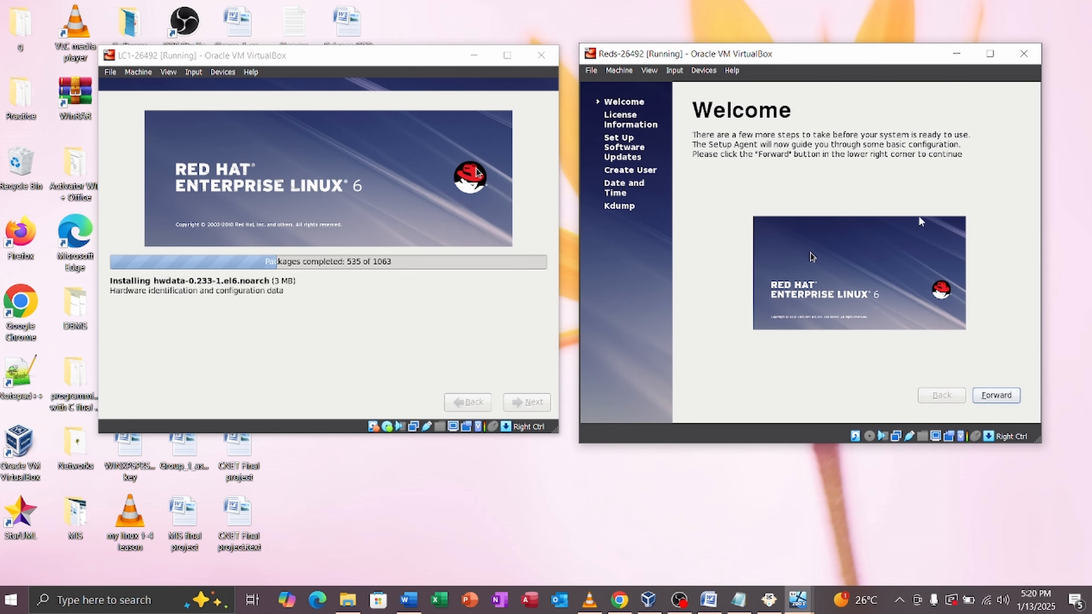
{"action": "left_click", "coordinate": [992, 394]}
{"action": "left_click", "coordinate": [992, 395]}
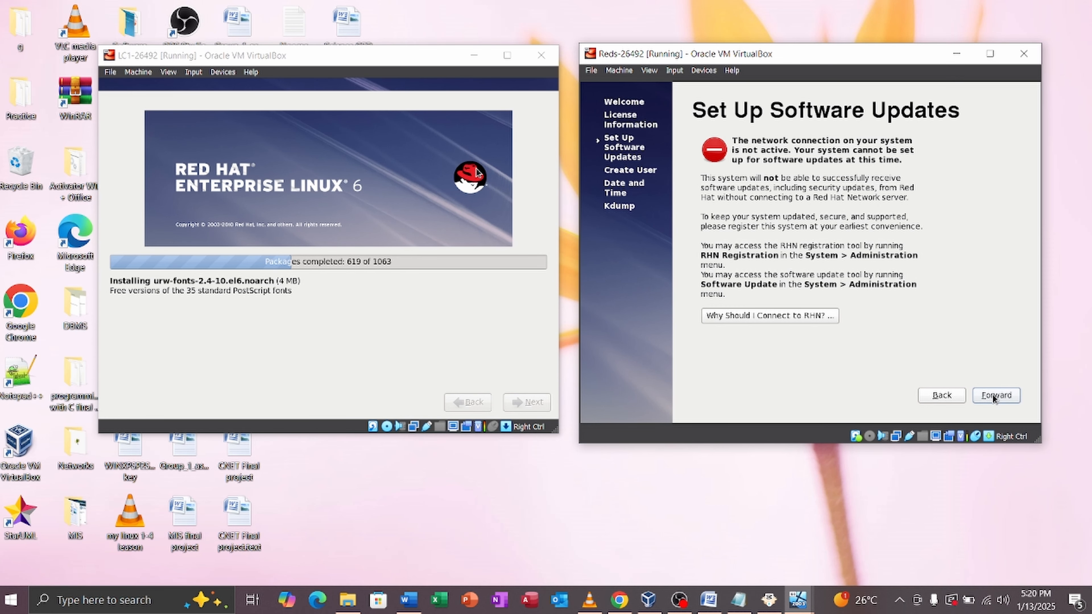
{"action": "left_click", "coordinate": [992, 394]}
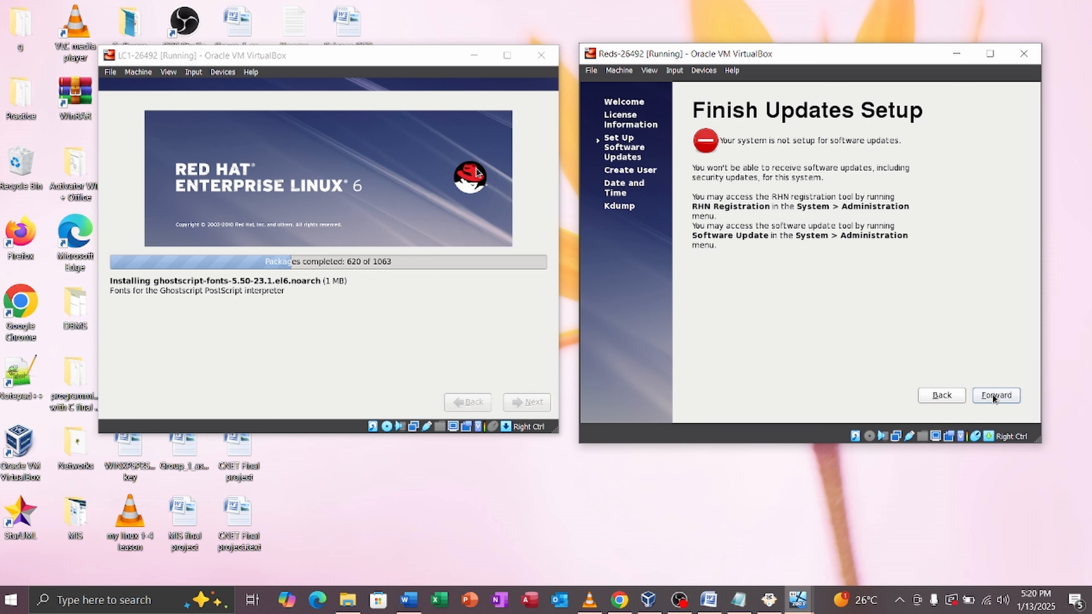
{"action": "left_click", "coordinate": [992, 394]}
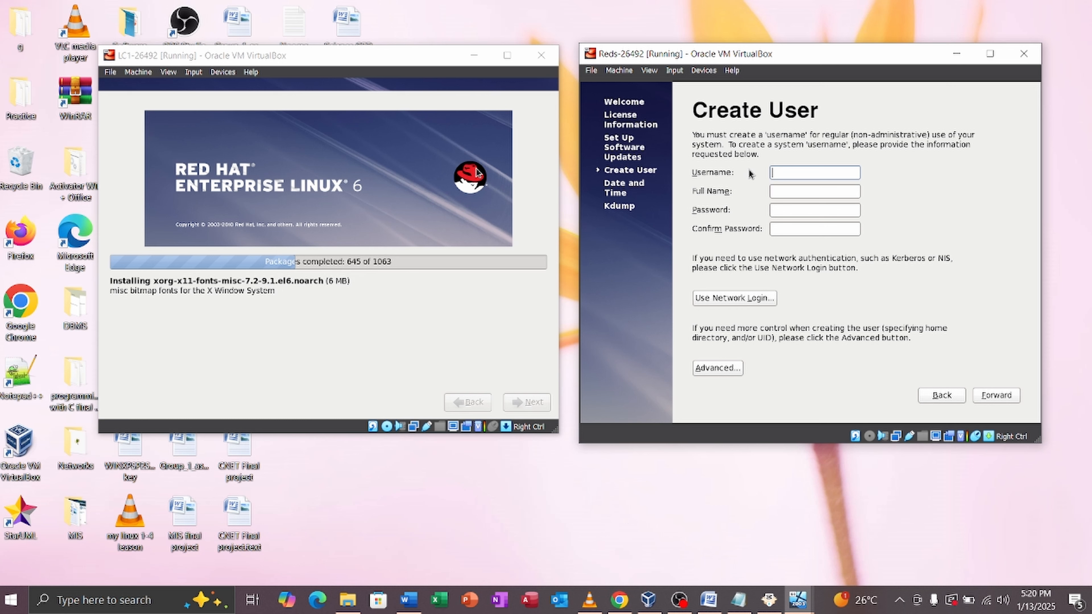
Step: Enter the new user's username and password twice, then keep the weak password
{"action": "key", "text": "Caps_Lock"}
{"action": "type", "text": "L"}
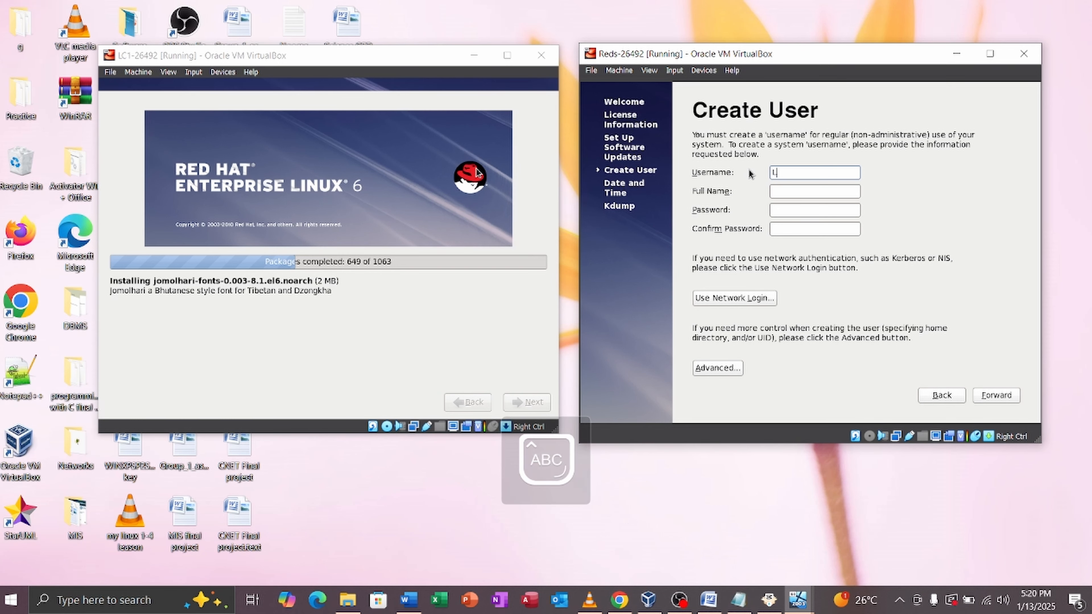
{"action": "type", "text": "C1-"}
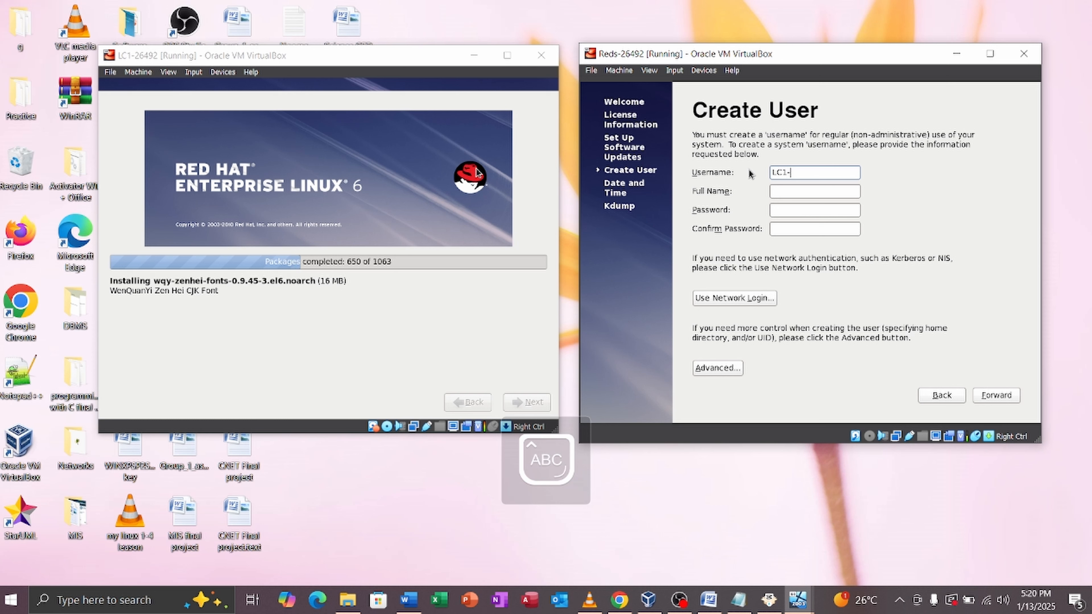
{"action": "type", "text": "26492"}
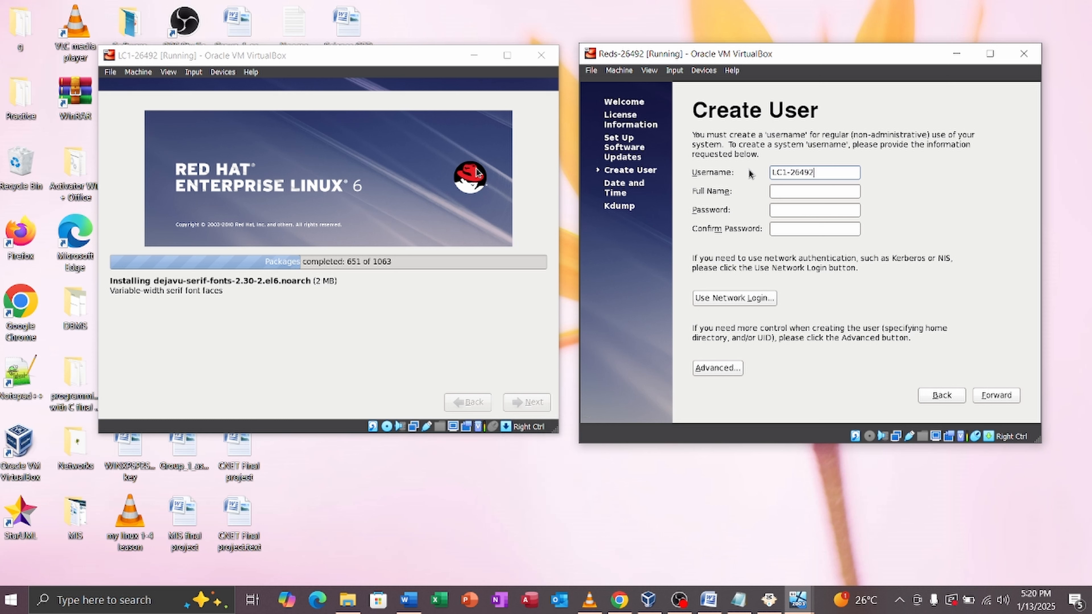
{"action": "key", "text": "Caps_Lock"}
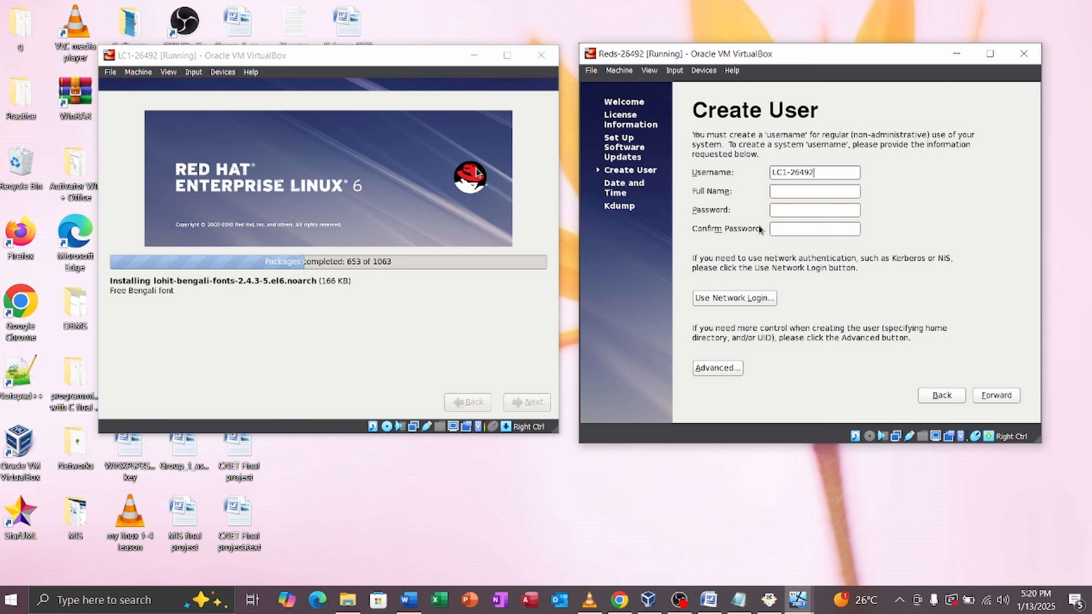
{"action": "left_click", "coordinate": [781, 211]}
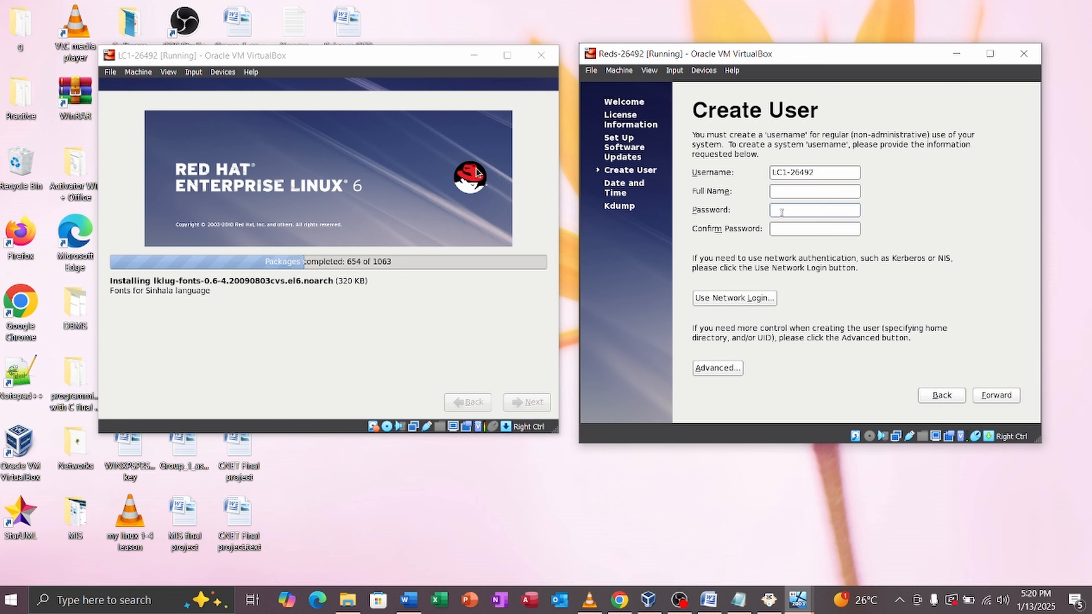
{"action": "key", "text": "Caps_Lock"}
{"action": "type", "text": "re•"}
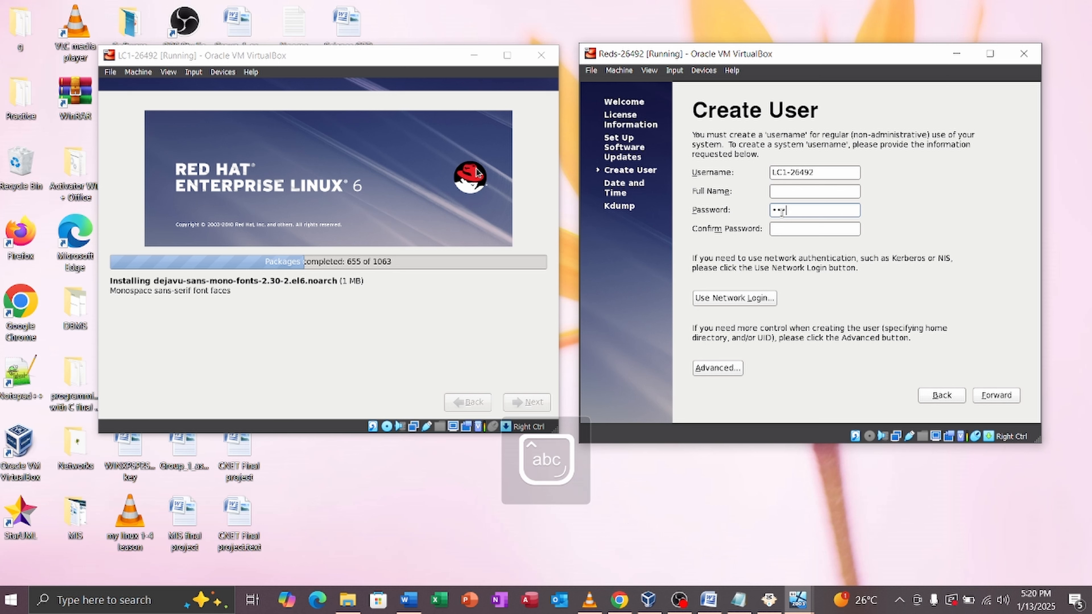
{"action": "type", "text": "••••"}
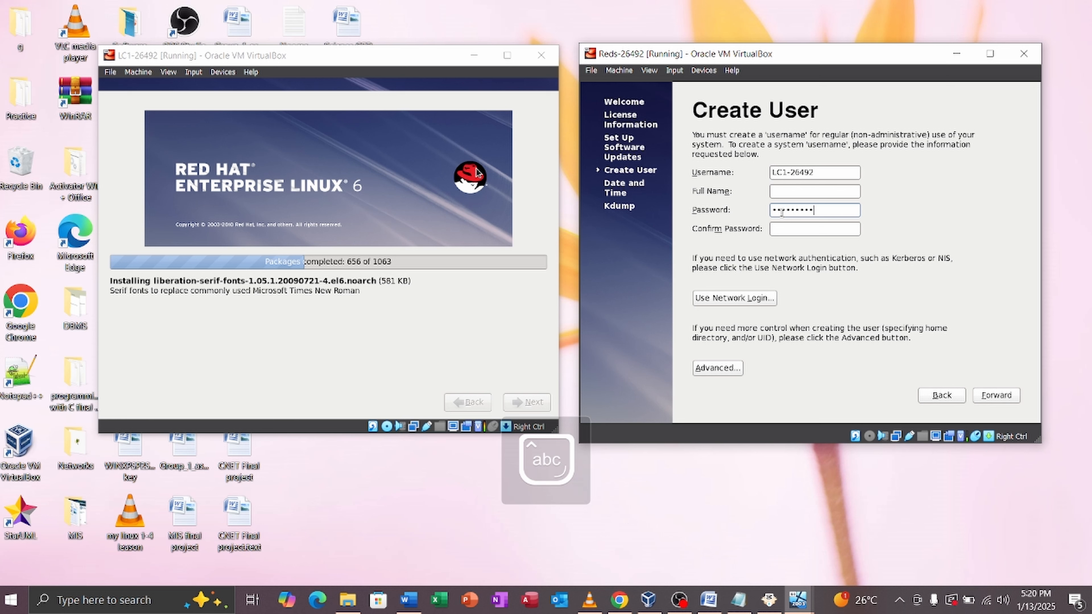
{"action": "type", "text": "••"}
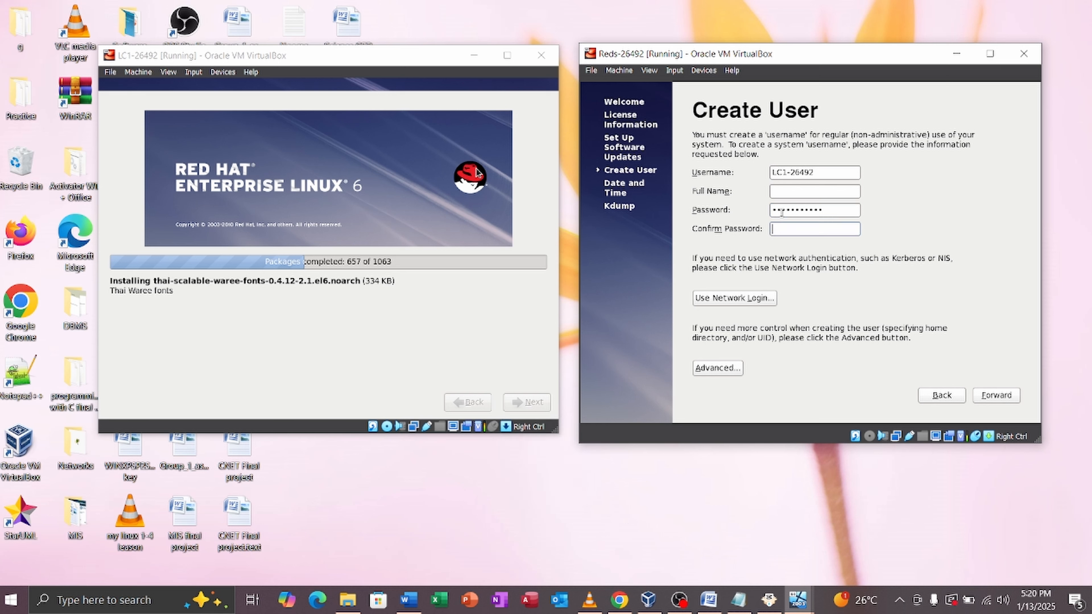
{"action": "key", "text": "Caps_Lock"}
{"action": "key", "text": "Caps_Lock"}
{"action": "type", "text": "•••••••"}
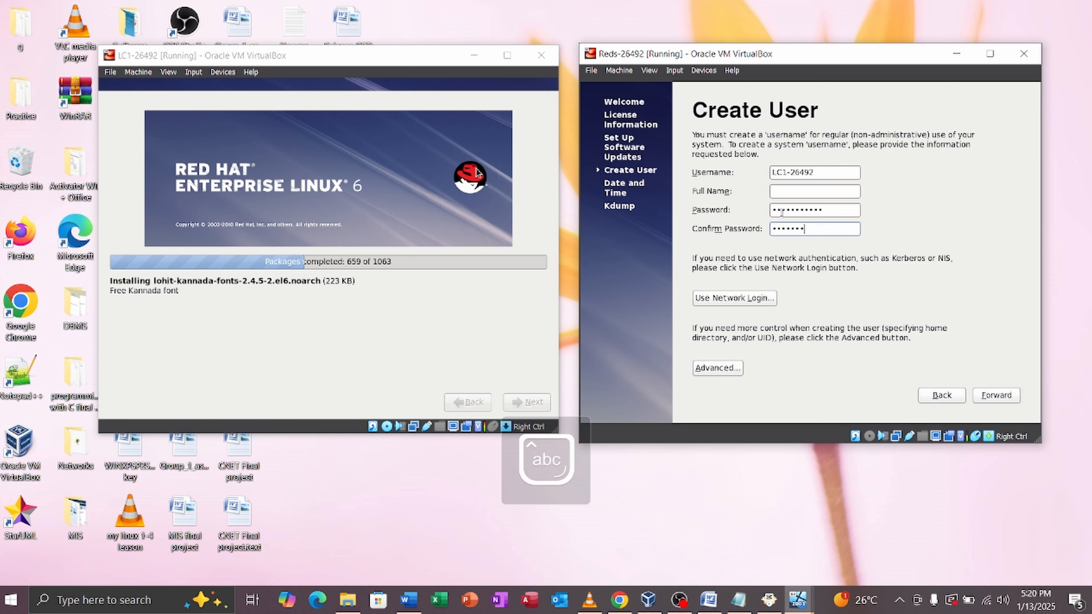
{"action": "type", "text": "•••"}
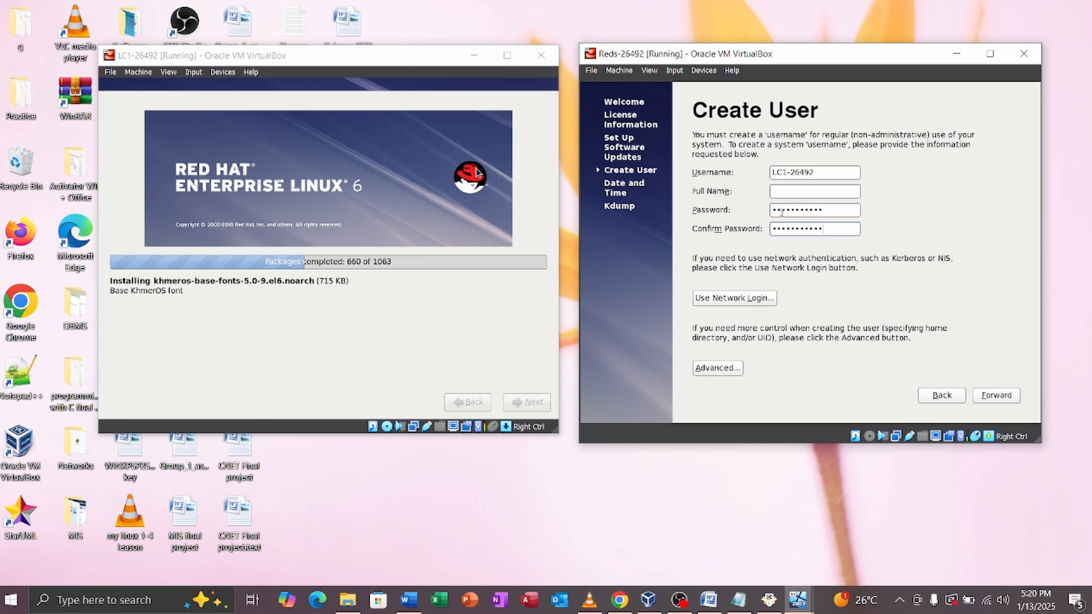
{"action": "left_click", "coordinate": [1008, 399]}
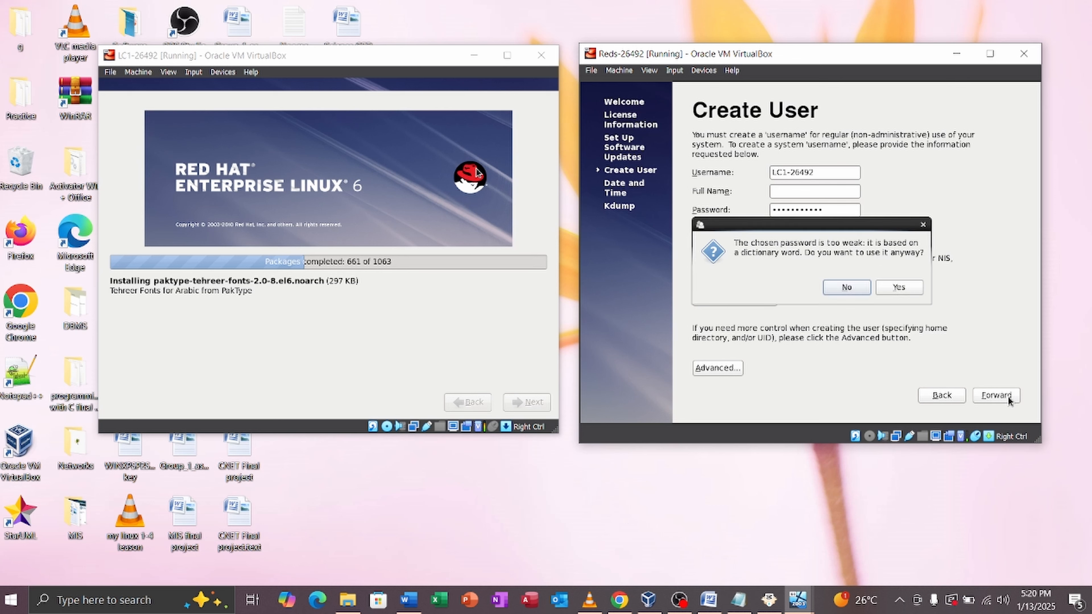
{"action": "left_click", "coordinate": [913, 288]}
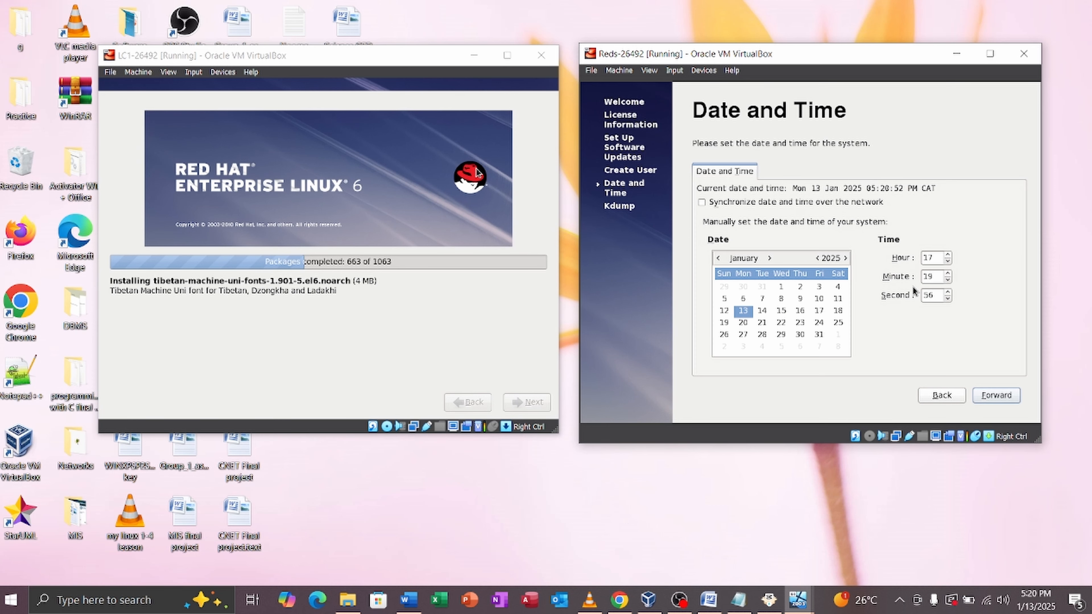
Step: Pass Date and Time, dismiss the kdump insufficient-memory error, and finish setup
{"action": "left_click", "coordinate": [991, 401]}
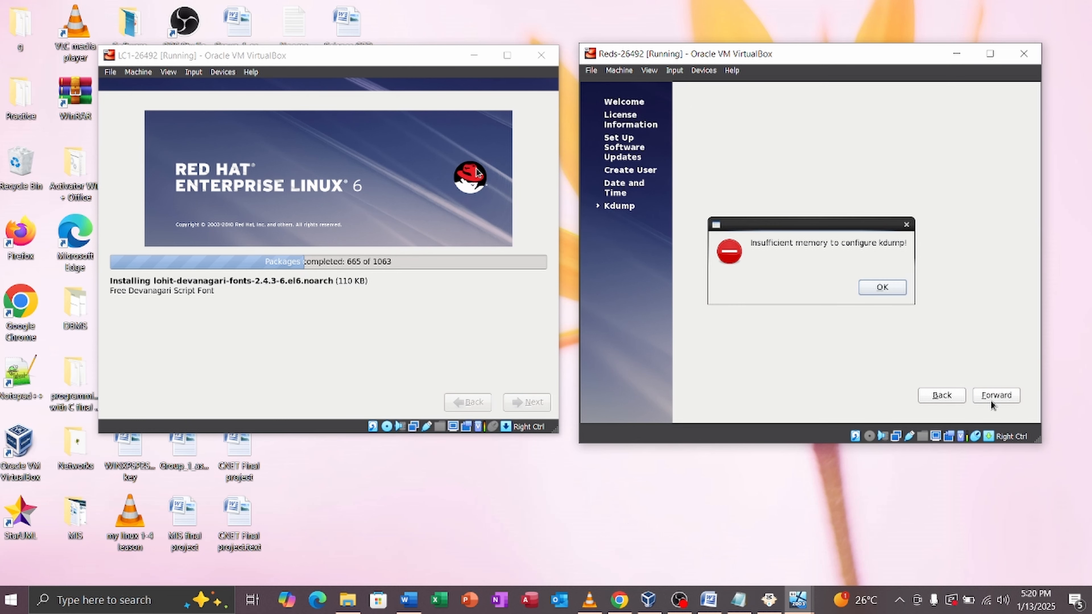
{"action": "left_click", "coordinate": [884, 289]}
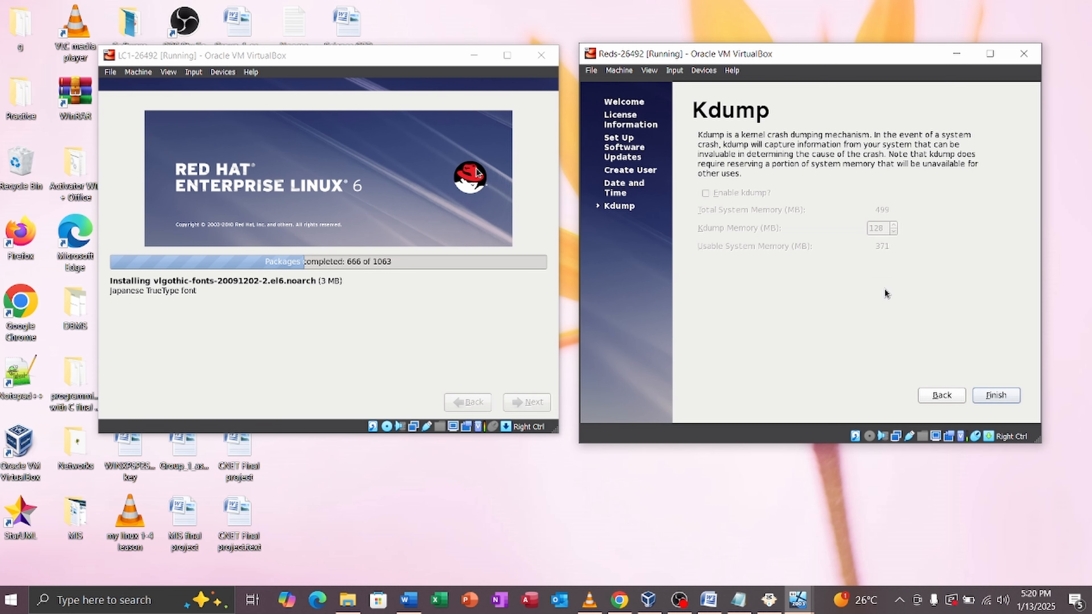
{"action": "left_click", "coordinate": [1002, 396]}
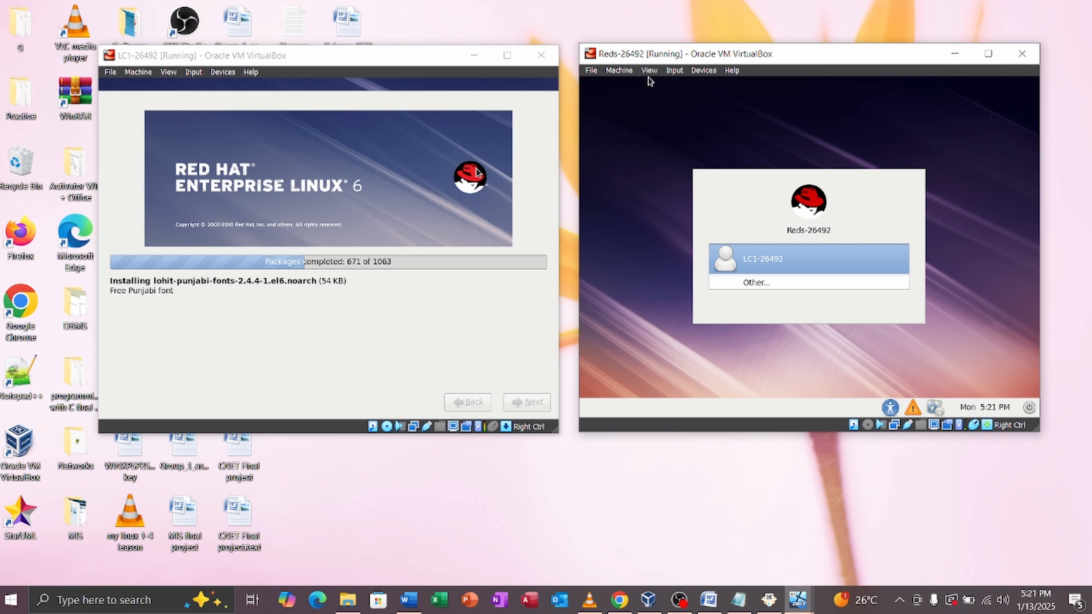
Step: Select the new user on the Reds login screen and sign in with its password
{"action": "left_click", "coordinate": [761, 257]}
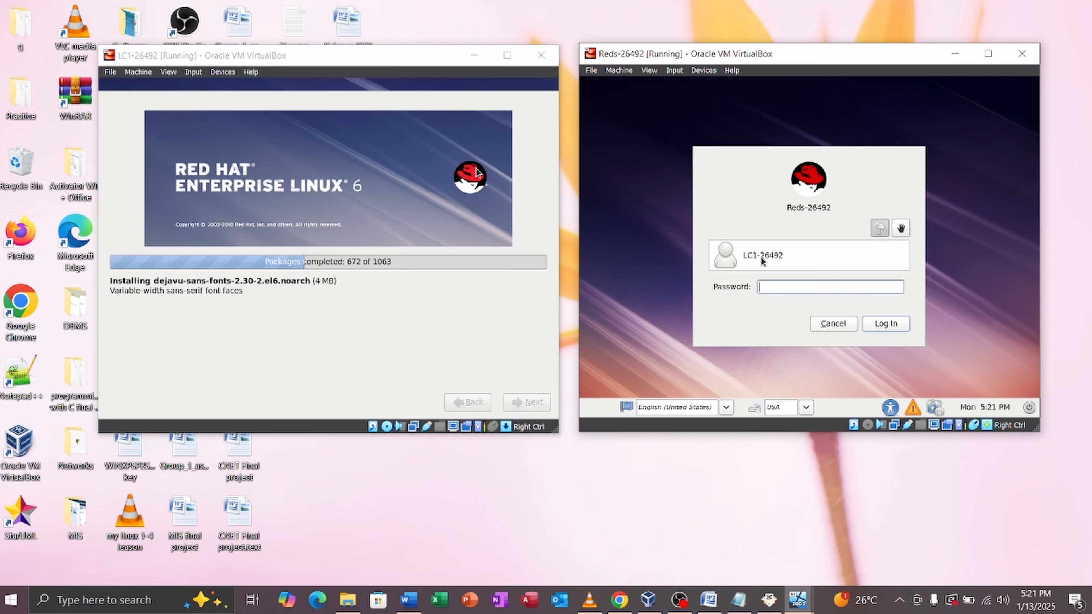
{"action": "key", "text": "Caps_Lock"}
{"action": "type", "text": "•"}
{"action": "key", "text": "Caps_Lock"}
{"action": "type", "text": "•"}
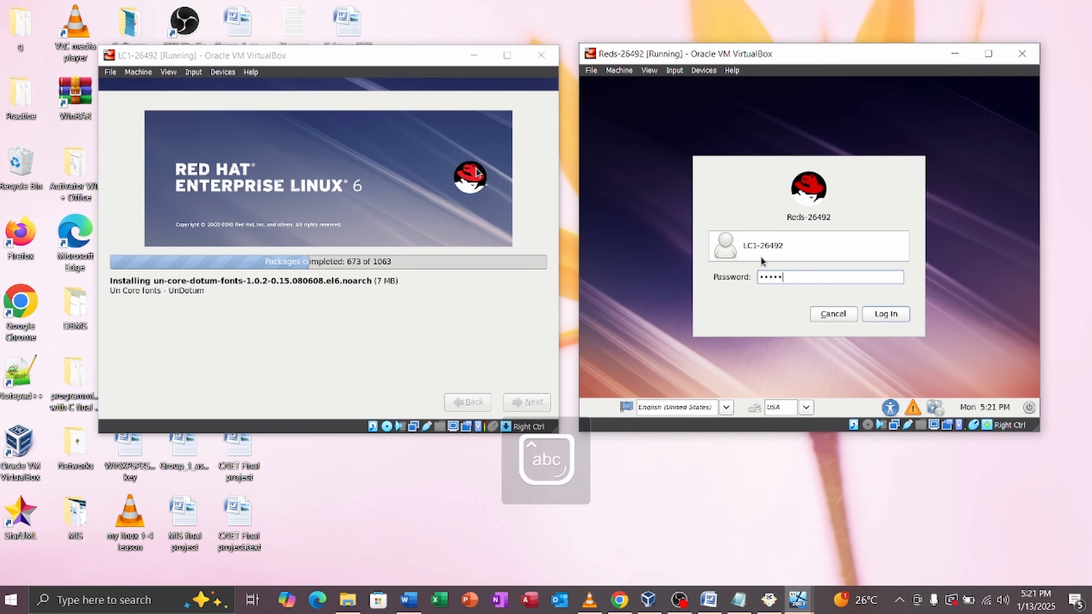
{"action": "type", "text": "•••••"}
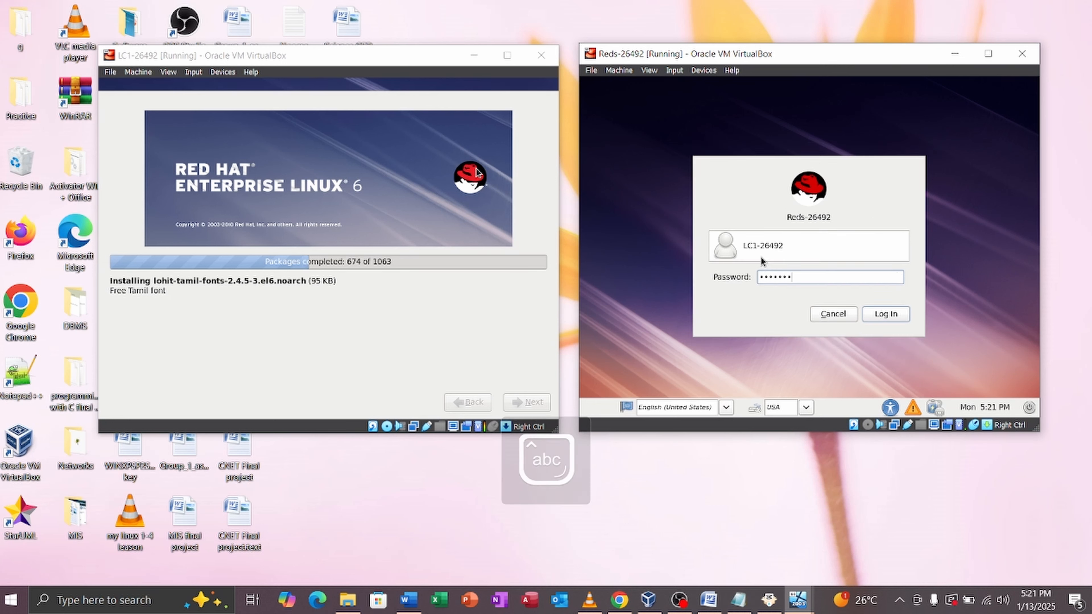
{"action": "type", "text": "••"}
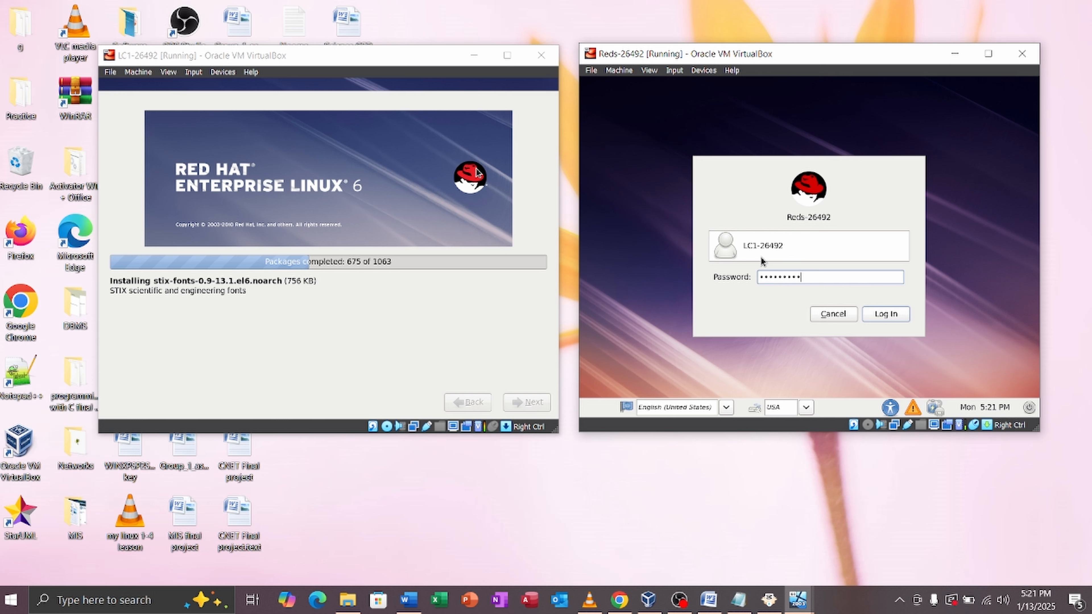
{"action": "type", "text": "••"}
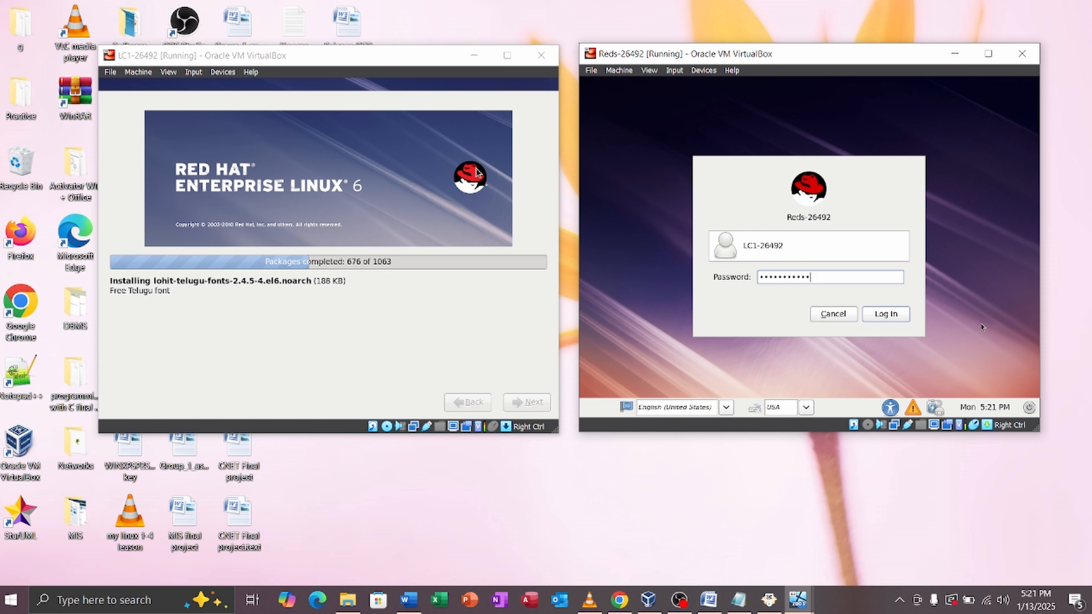
{"action": "left_click", "coordinate": [896, 317]}
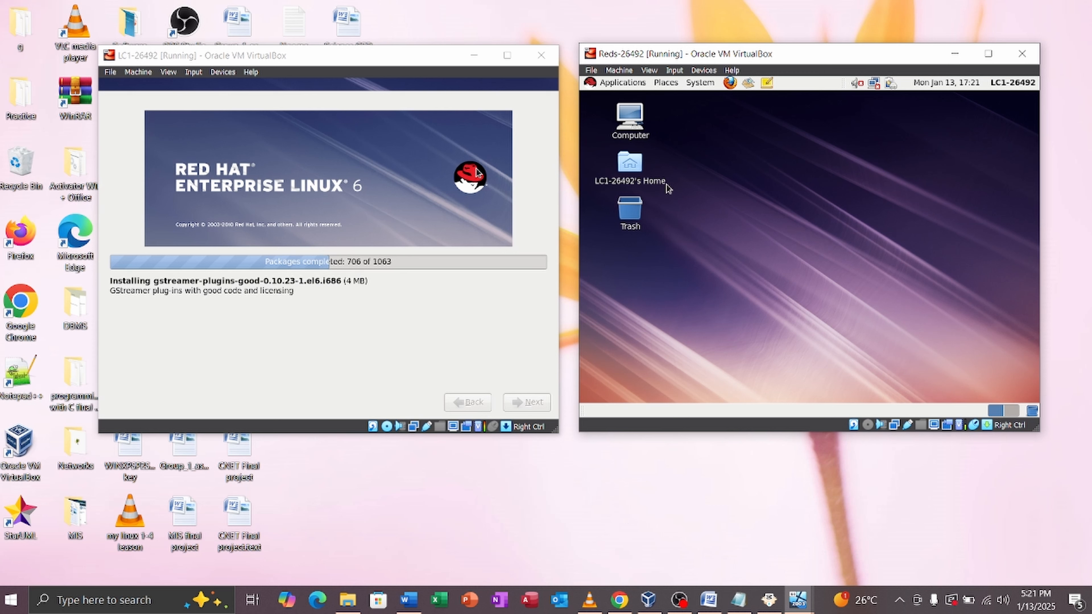
Step: Open a terminal on the Reds desktop and run pwd and init 0
{"action": "right_click", "coordinate": [744, 178]}
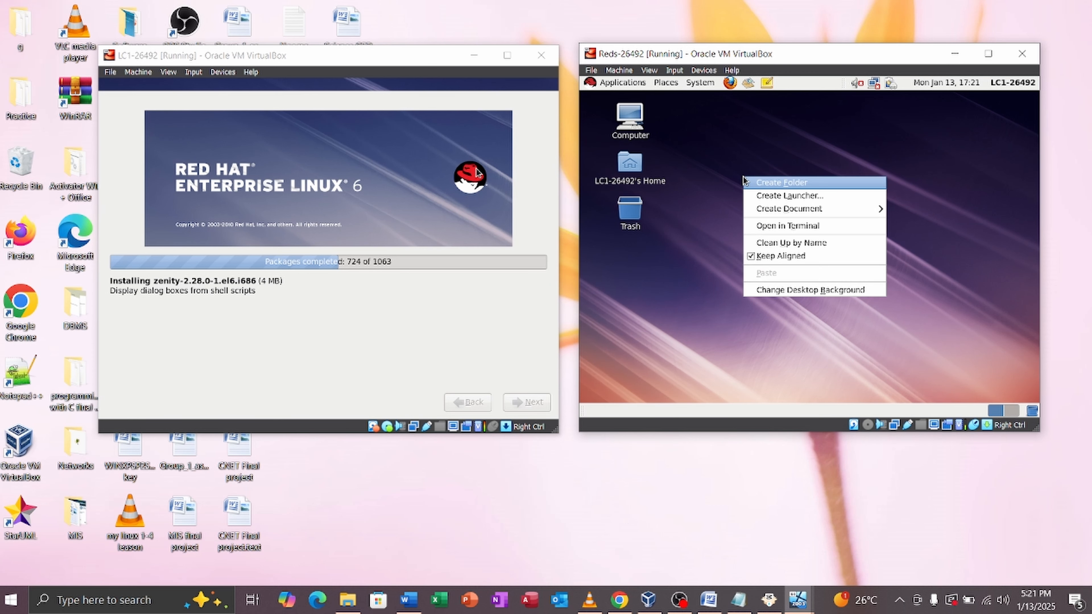
{"action": "left_click", "coordinate": [793, 225]}
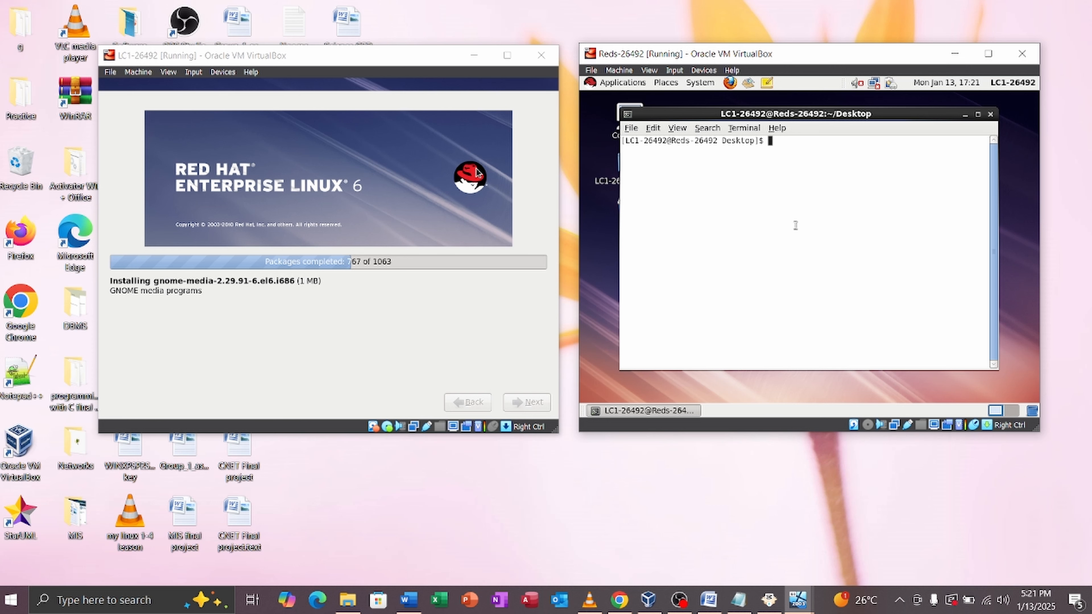
{"action": "type", "text": "p"}
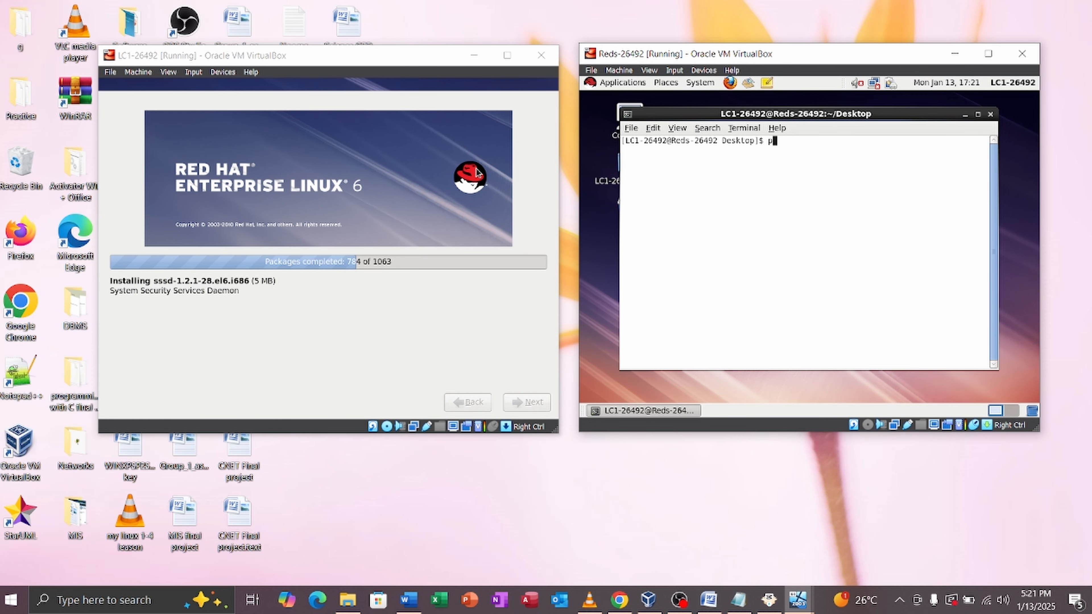
{"action": "type", "text": "wd"}
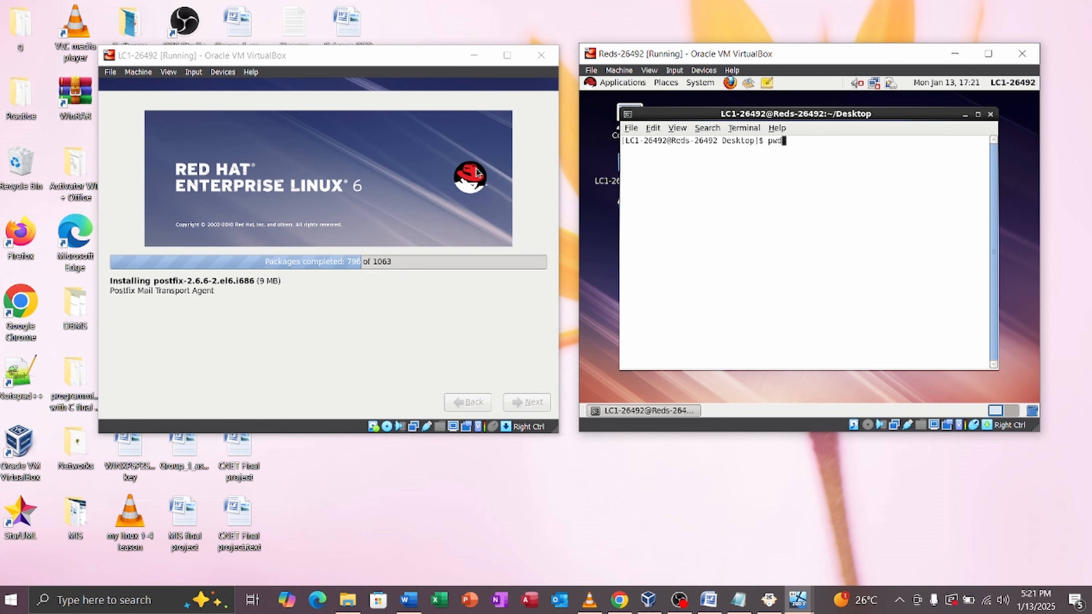
{"action": "key", "text": "Return"}
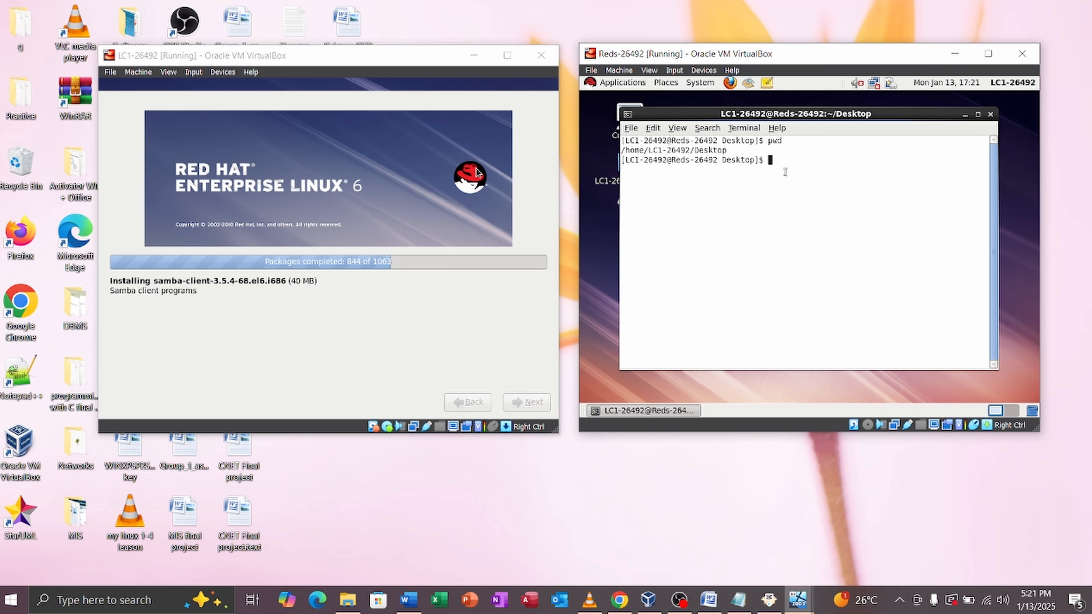
{"action": "type", "text": "init"}
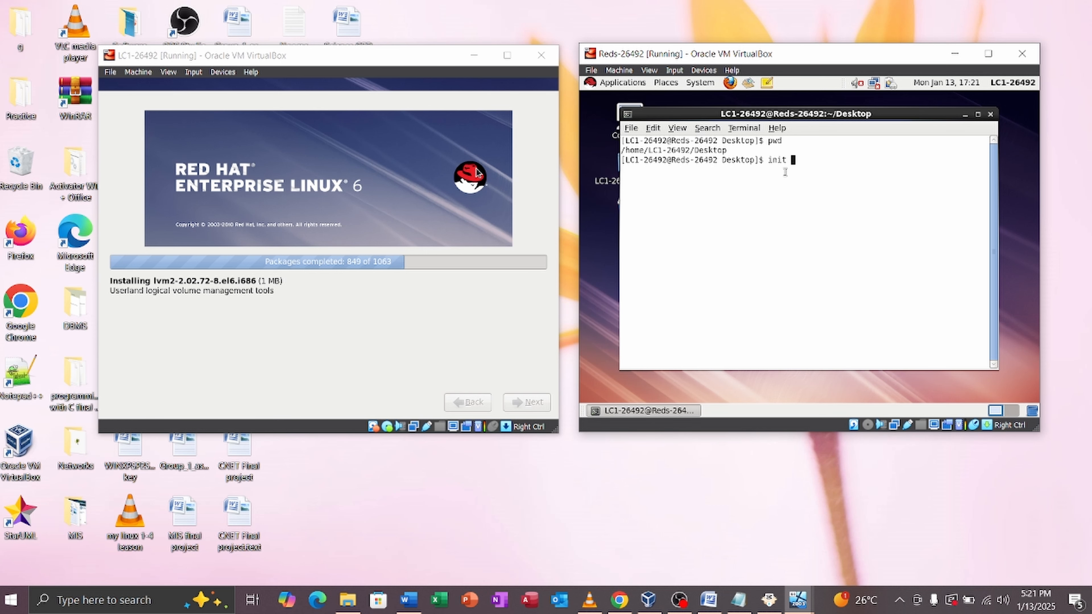
{"action": "type", "text": "0"}
{"action": "key", "text": "Return"}
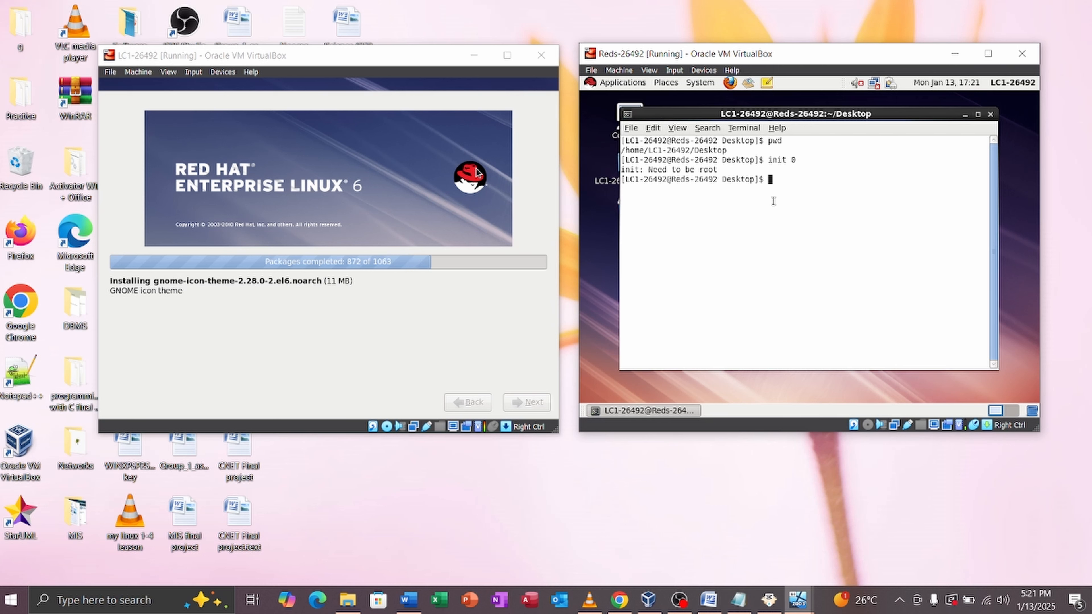
Step: Become root with su and the root password, then type init 0
{"action": "type", "text": "su"}
{"action": "key", "text": "Return"}
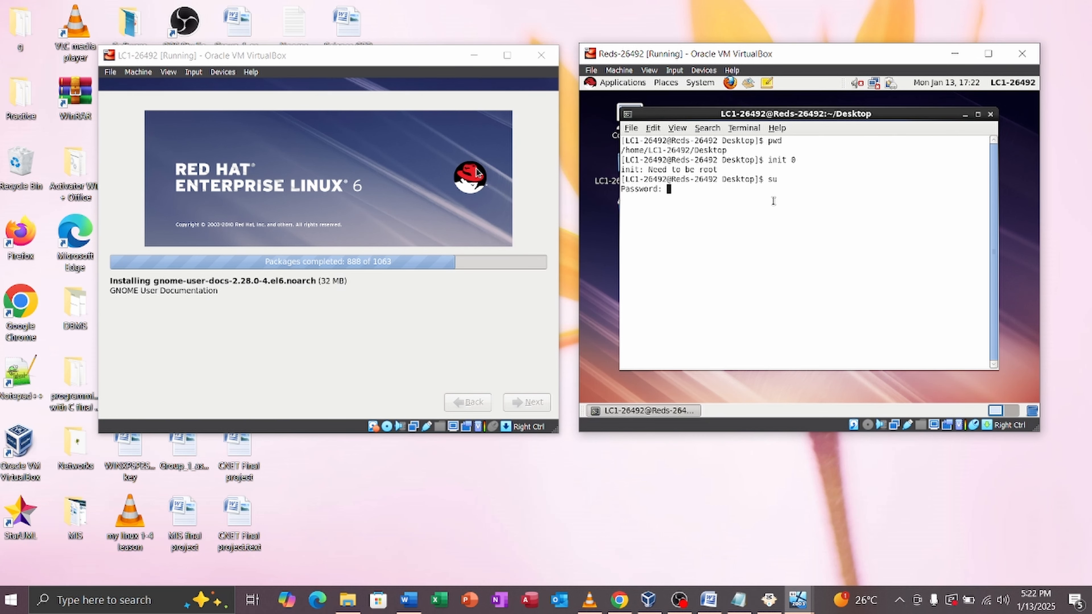
{"action": "key", "text": "Caps_Lock"}
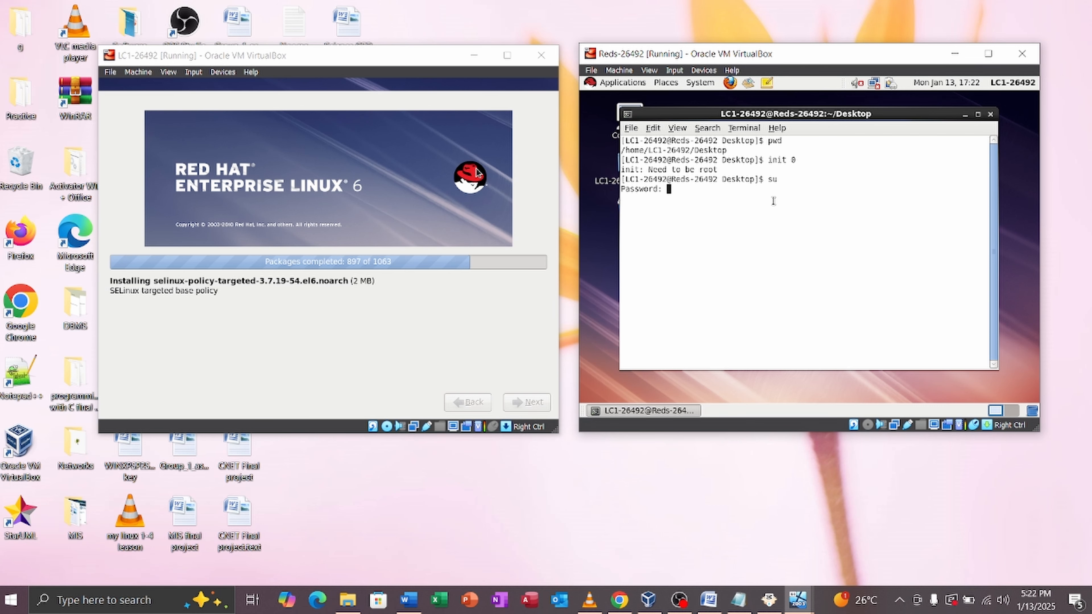
{"action": "key", "text": "Return"}
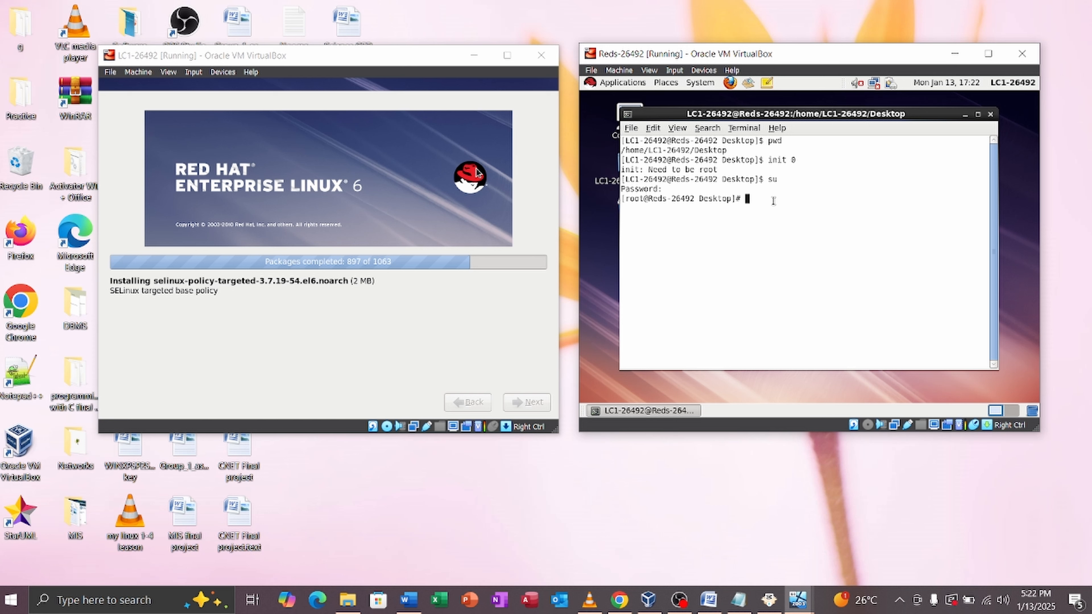
{"action": "type", "text": "init"}
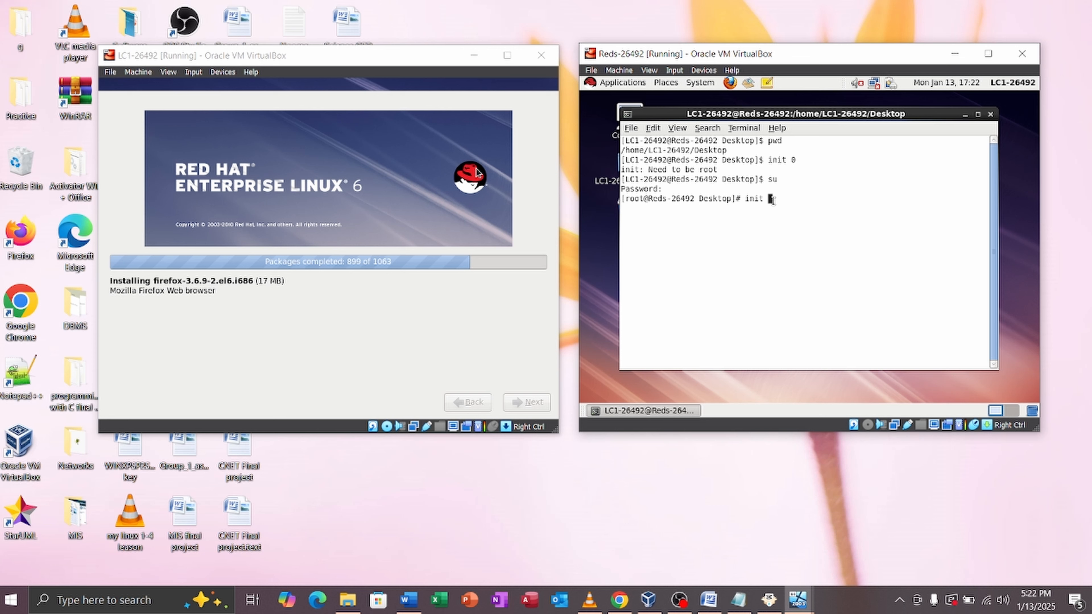
{"action": "type", "text": " 0"}
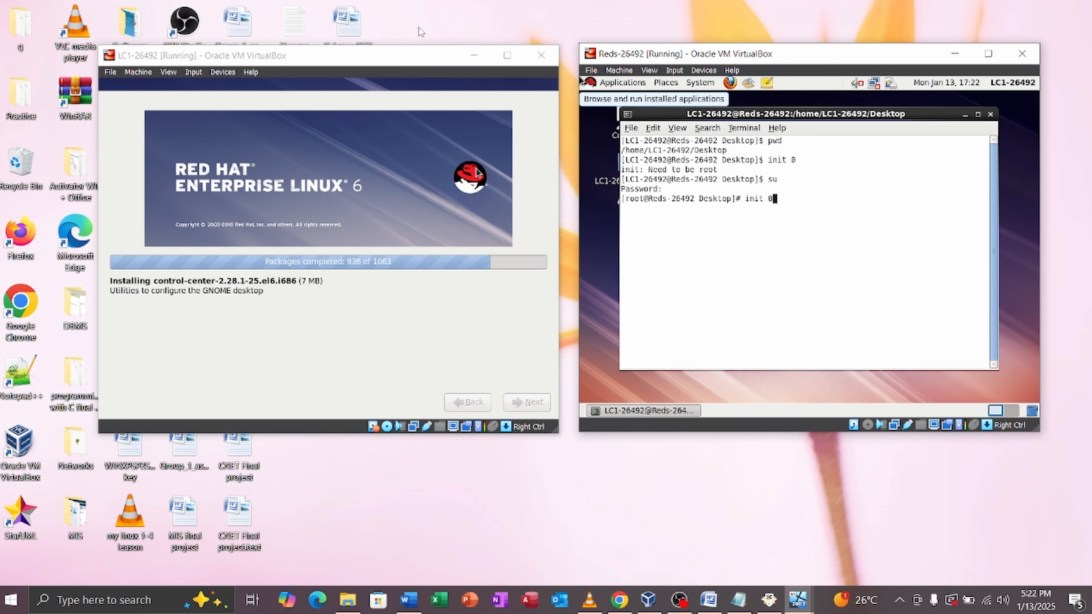
Step: Drag the LC1 VM window to the top-left of the screen
{"action": "left_click_drag", "start_coordinate": [373, 58], "coordinate": [297, 28]}
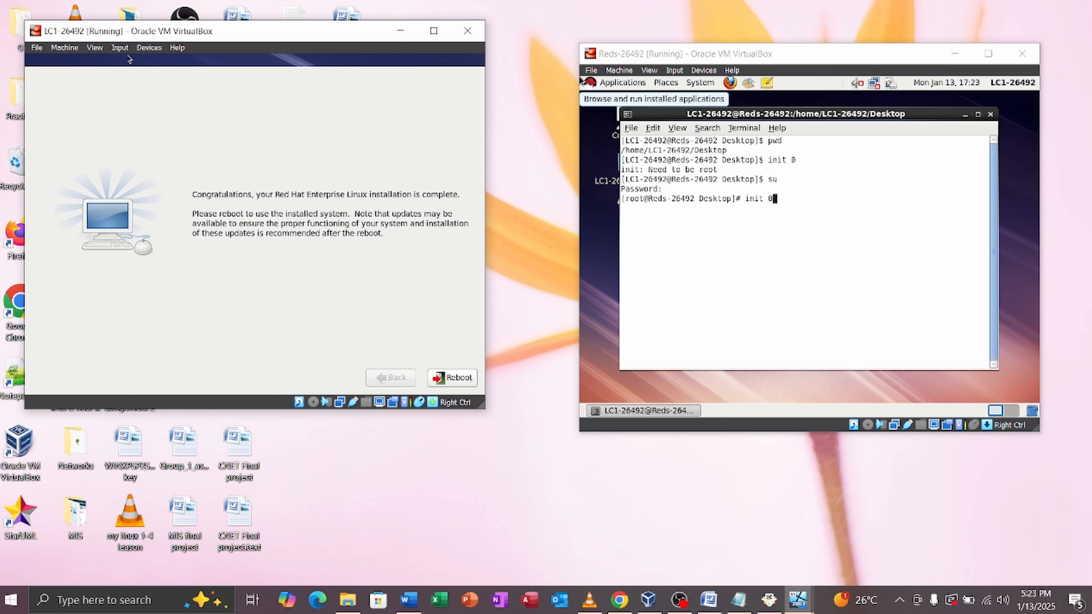
Step: Check the LC1 VM's optical drive options and close the menu without changes
{"action": "left_click", "coordinate": [149, 47]}
{"action": "mouse_move", "coordinate": [186, 60]}
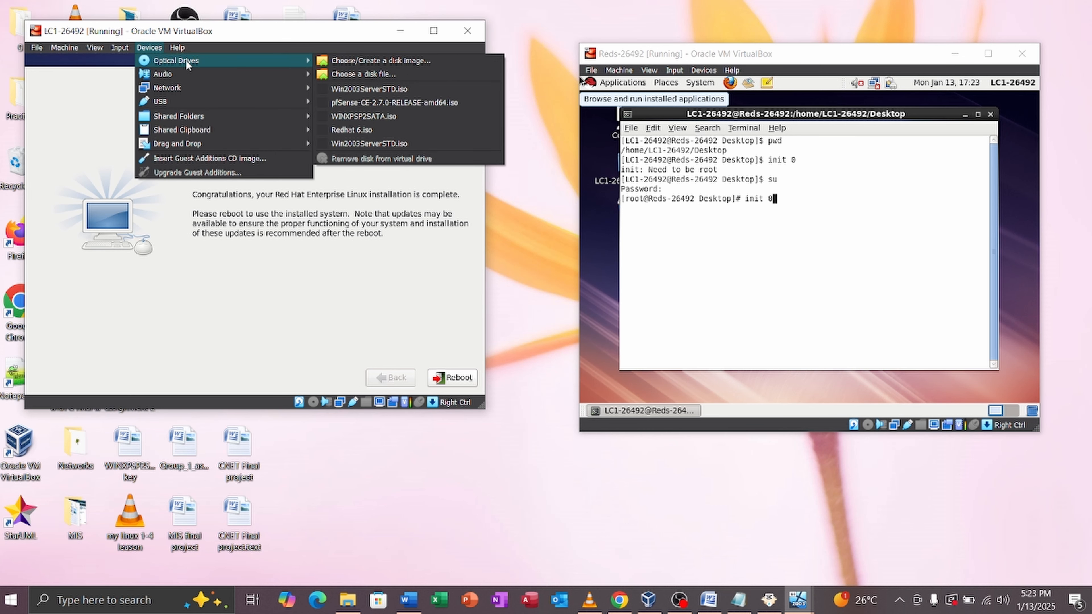
{"action": "left_click", "coordinate": [336, 275]}
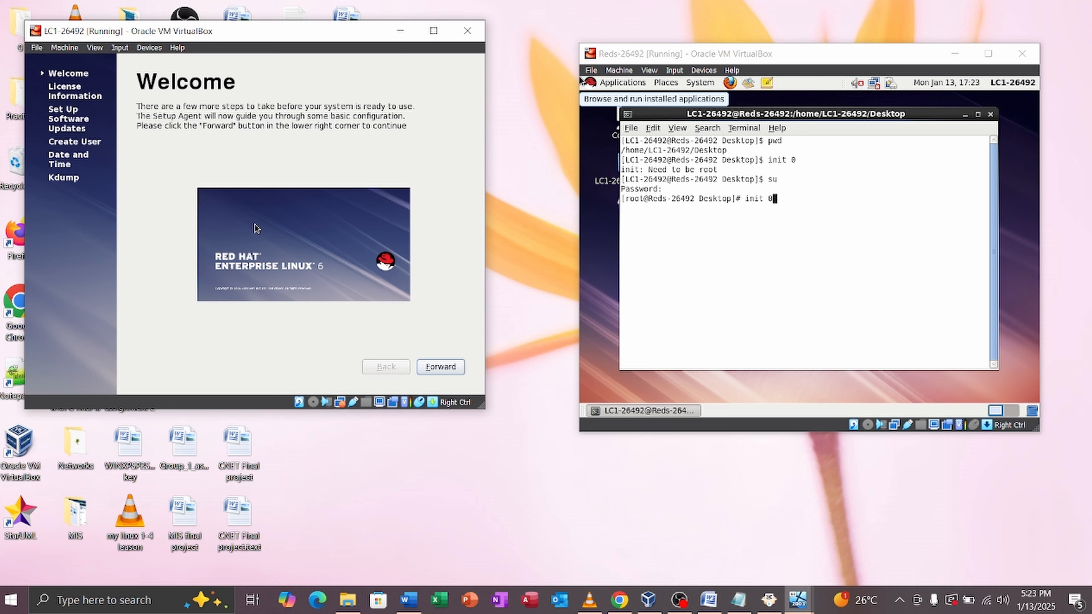
Step: Advance past the Welcome and License pages and enter the username LC1 in capitals
{"action": "key", "text": "Return"}
{"action": "key", "text": "Return"}
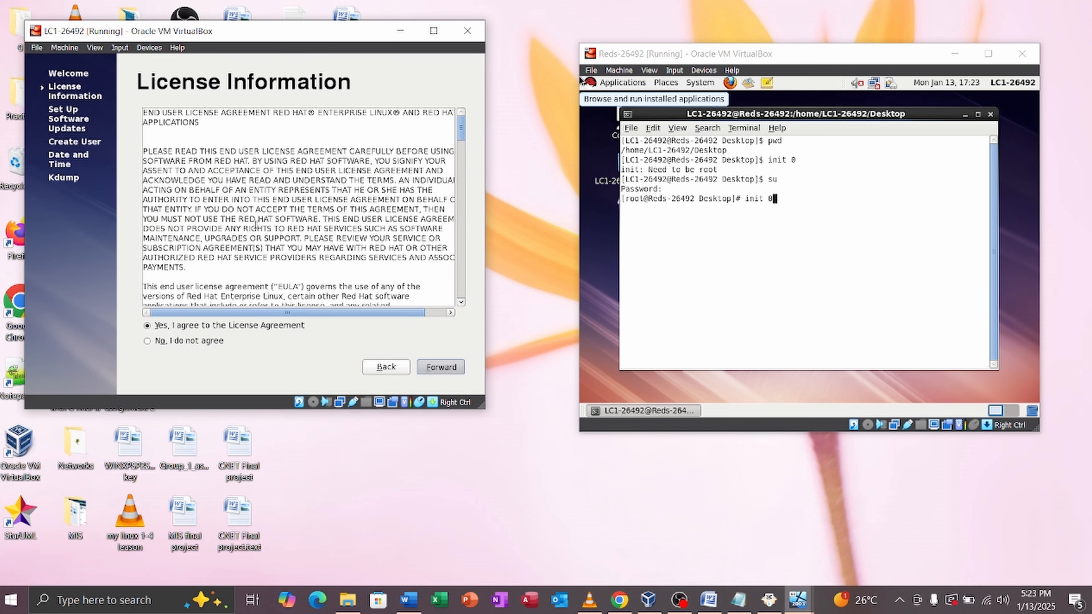
{"action": "key", "text": "Return"}
{"action": "key", "text": "Return"}
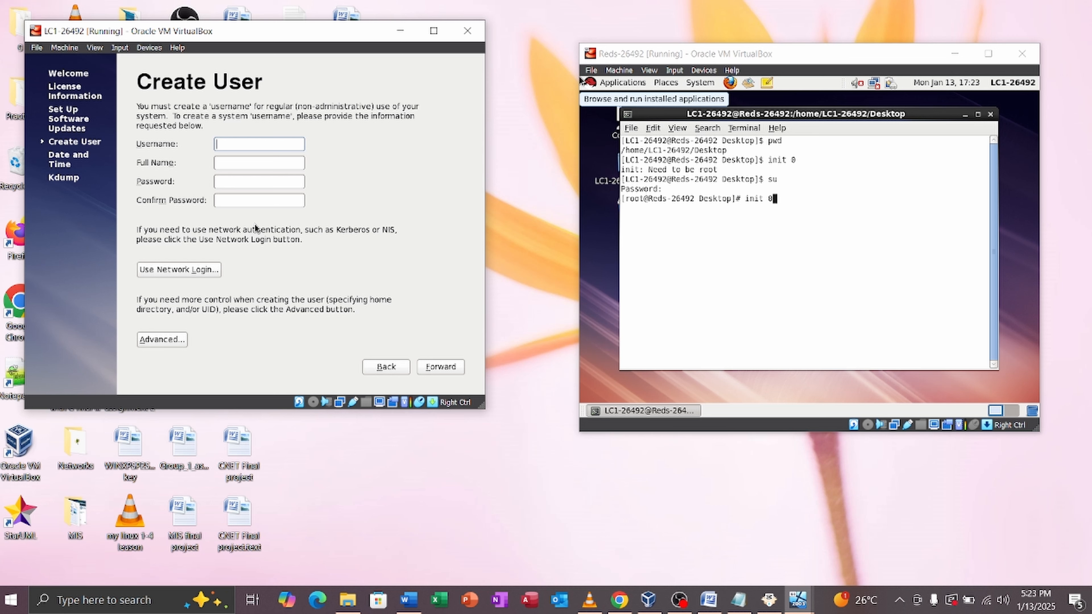
{"action": "key", "text": "Caps_Lock"}
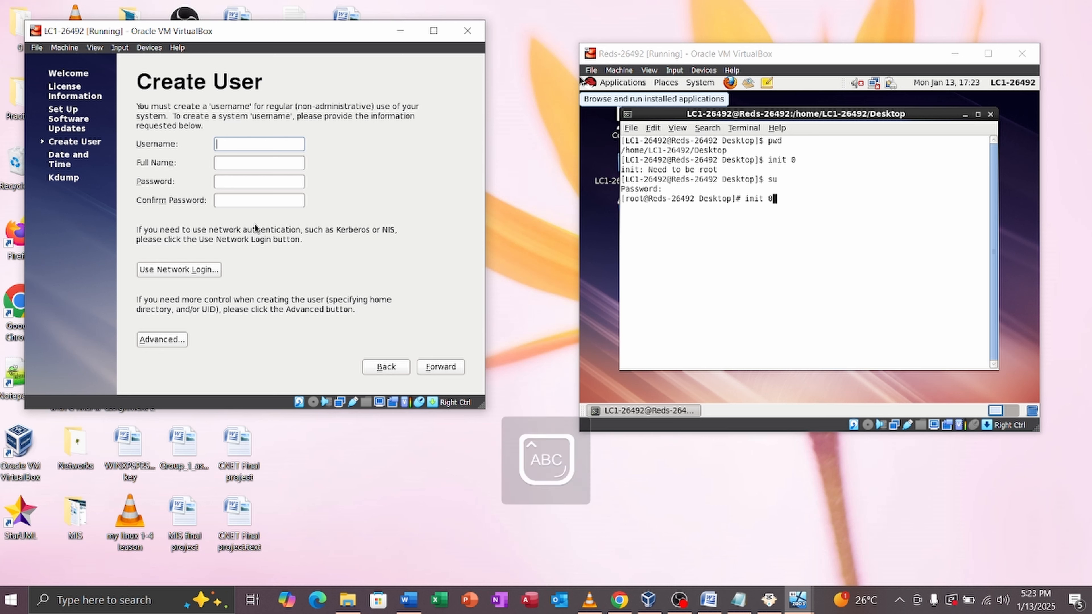
{"action": "type", "text": "LC1"}
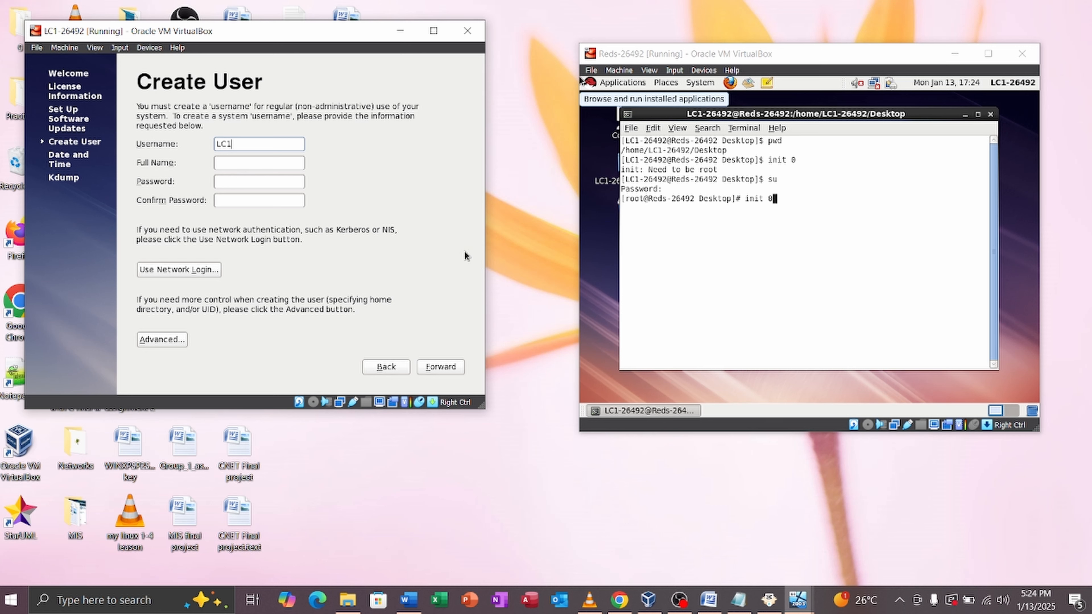
Step: Enter the new user's password and type it again in Confirm Password
{"action": "left_click", "coordinate": [239, 184]}
{"action": "key", "text": "Caps_Lock"}
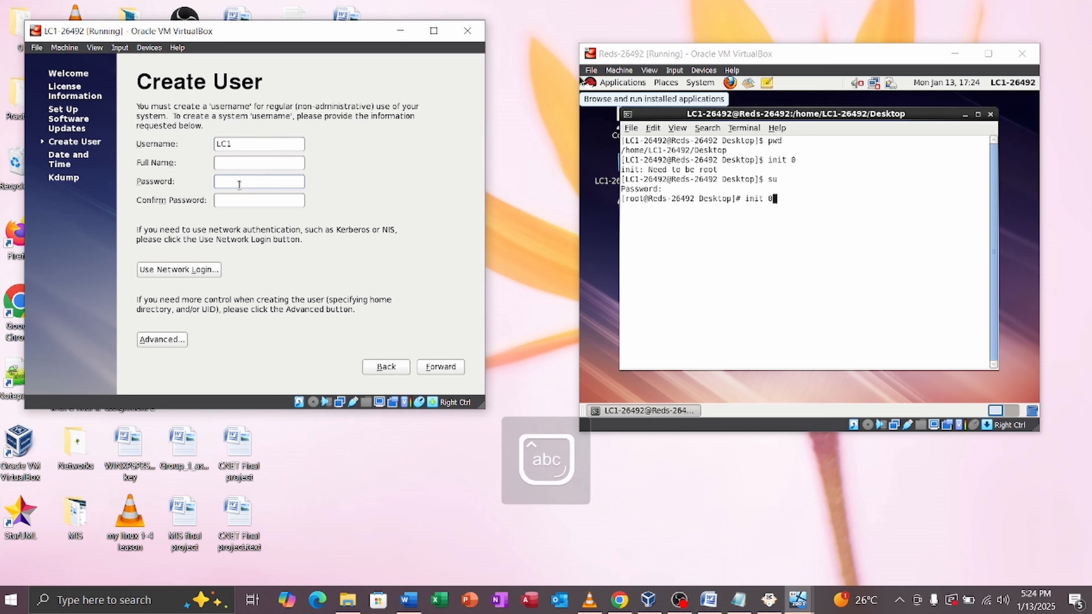
{"action": "type", "text": "••••••••••••"}
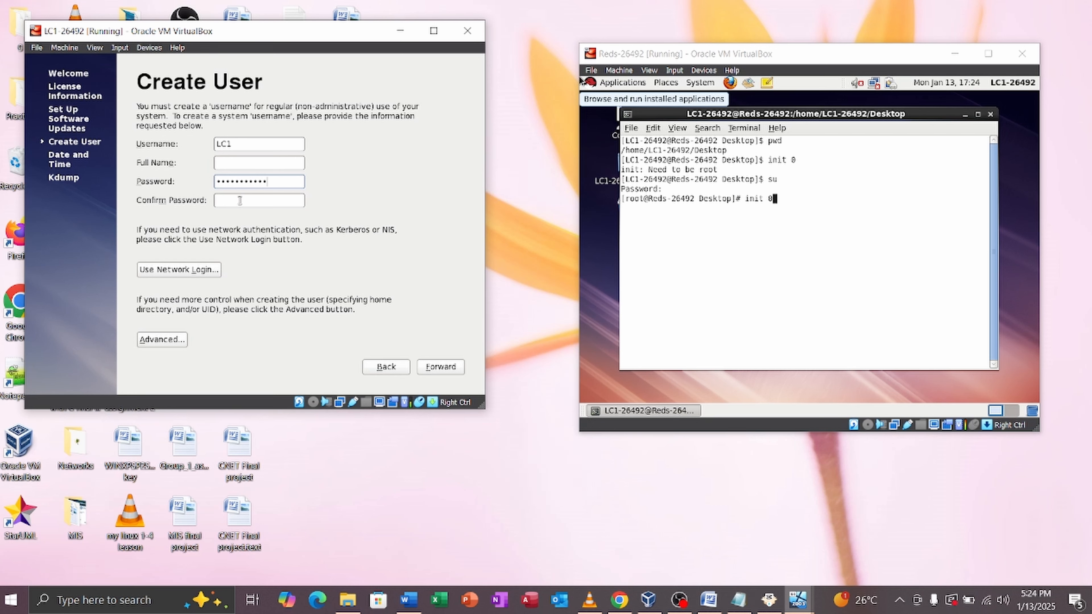
{"action": "left_click", "coordinate": [240, 203]}
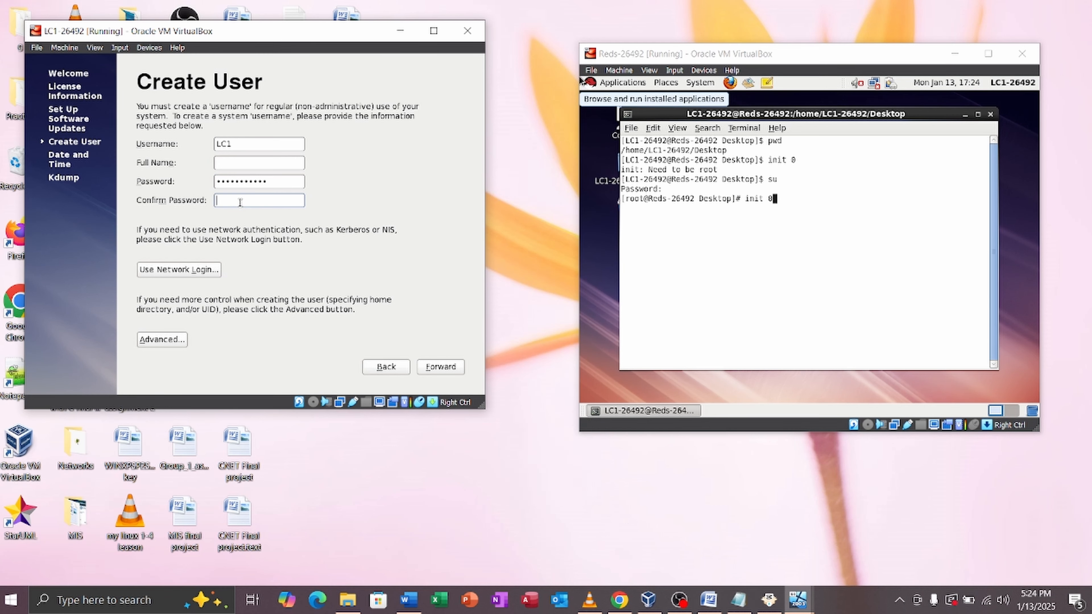
{"action": "key", "text": "Caps_Lock"}
{"action": "type", "text": "•"}
{"action": "key", "text": "Caps_Lock"}
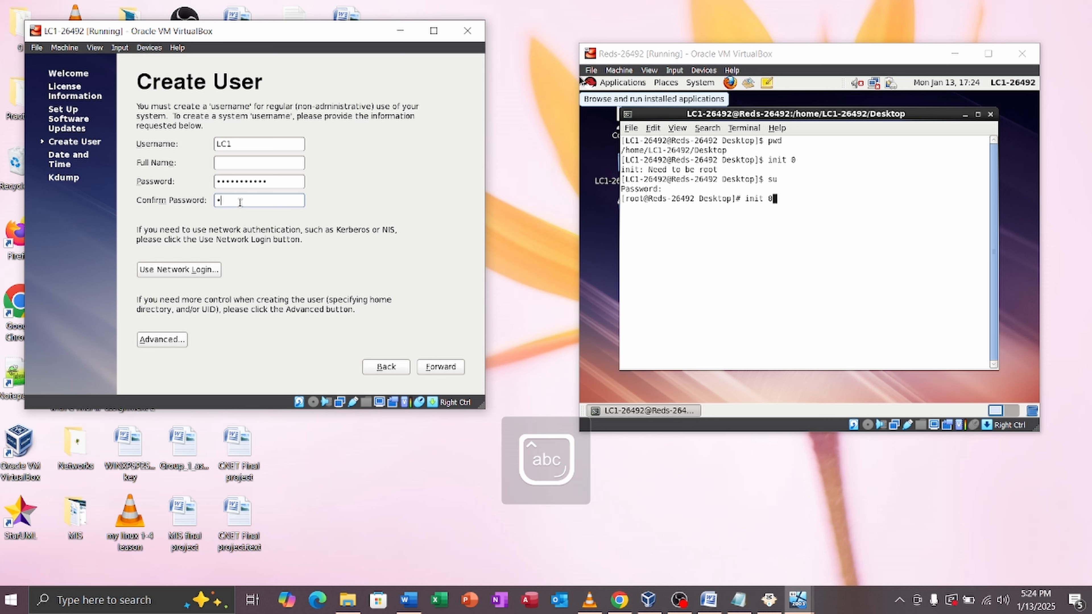
{"action": "type", "text": "•••••••••••"}
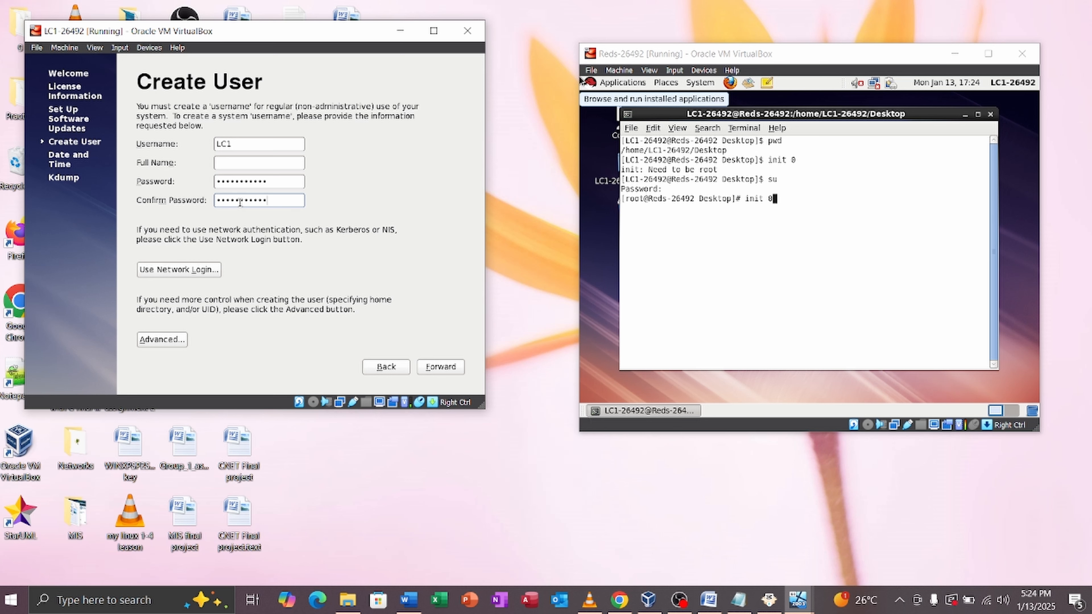
Step: Accept the weak password and default date and time, dismiss the Kdump memory error, and finish setup
{"action": "left_click", "coordinate": [439, 365]}
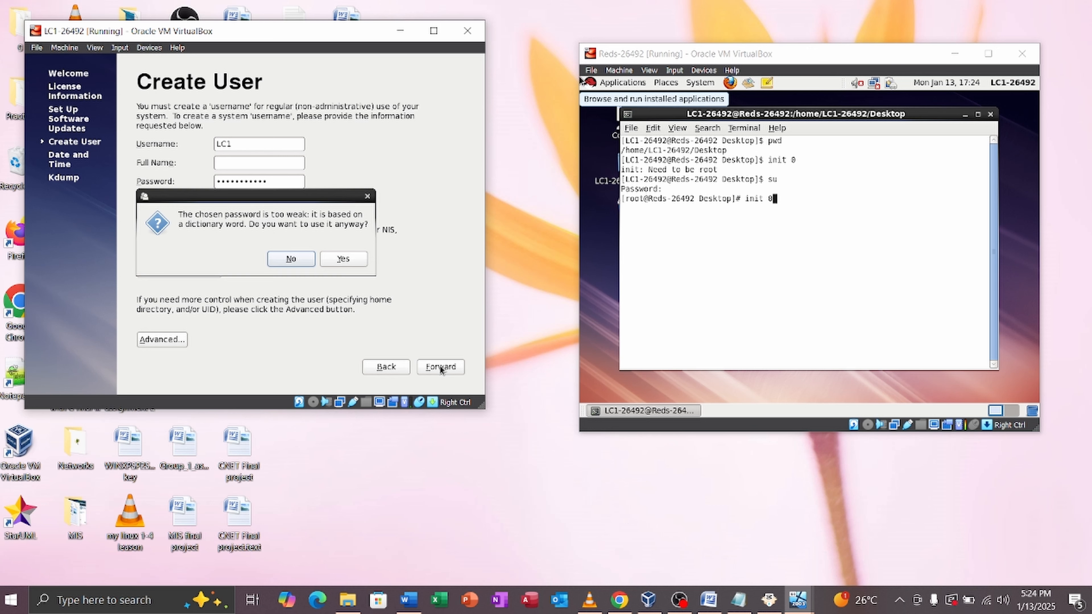
{"action": "left_click", "coordinate": [343, 259]}
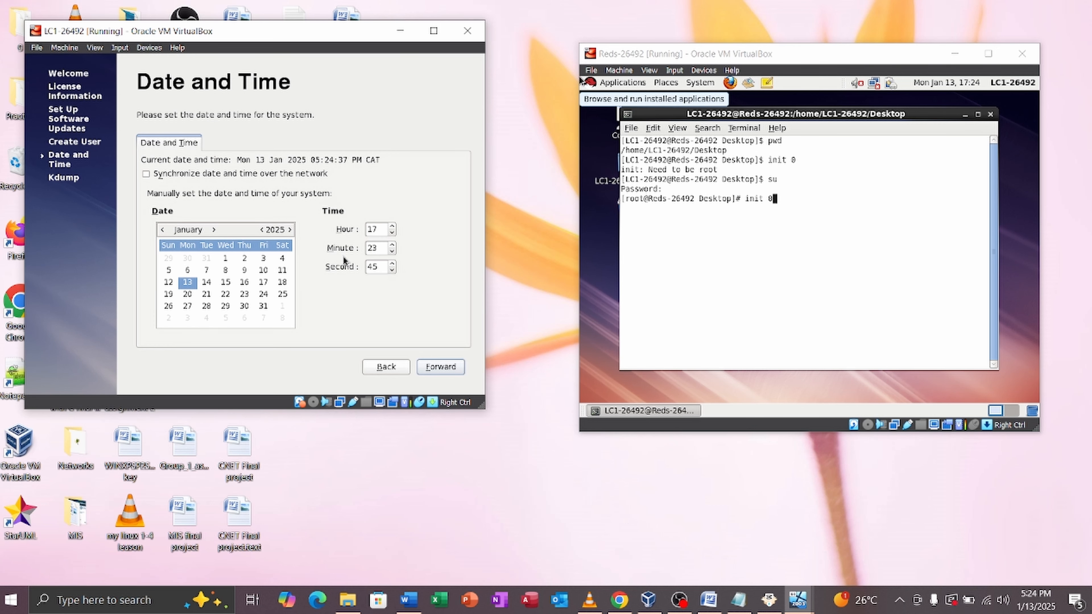
{"action": "left_click", "coordinate": [454, 373]}
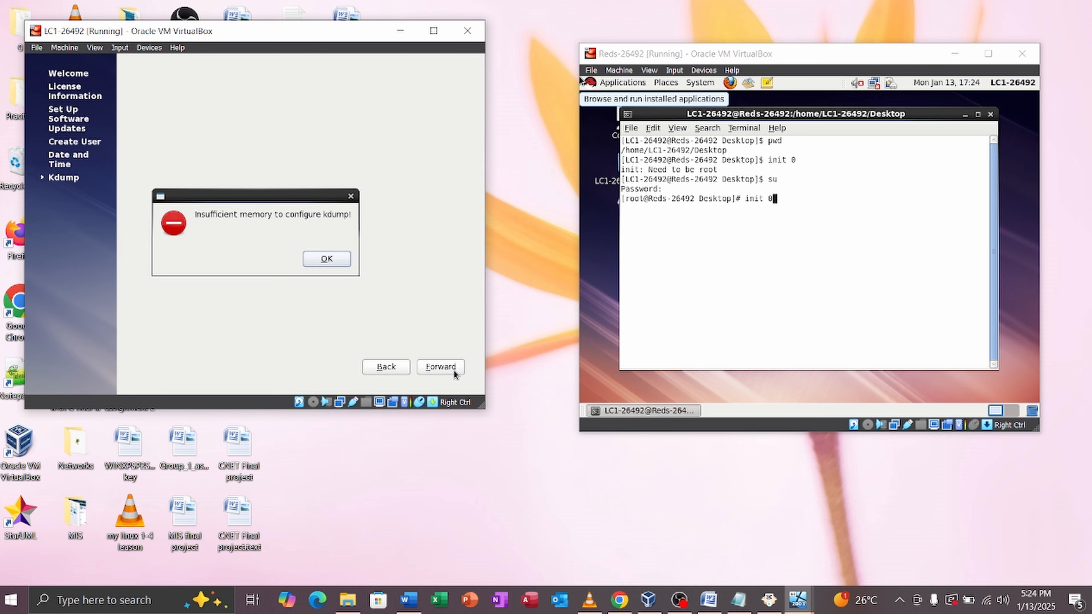
{"action": "left_click", "coordinate": [326, 259]}
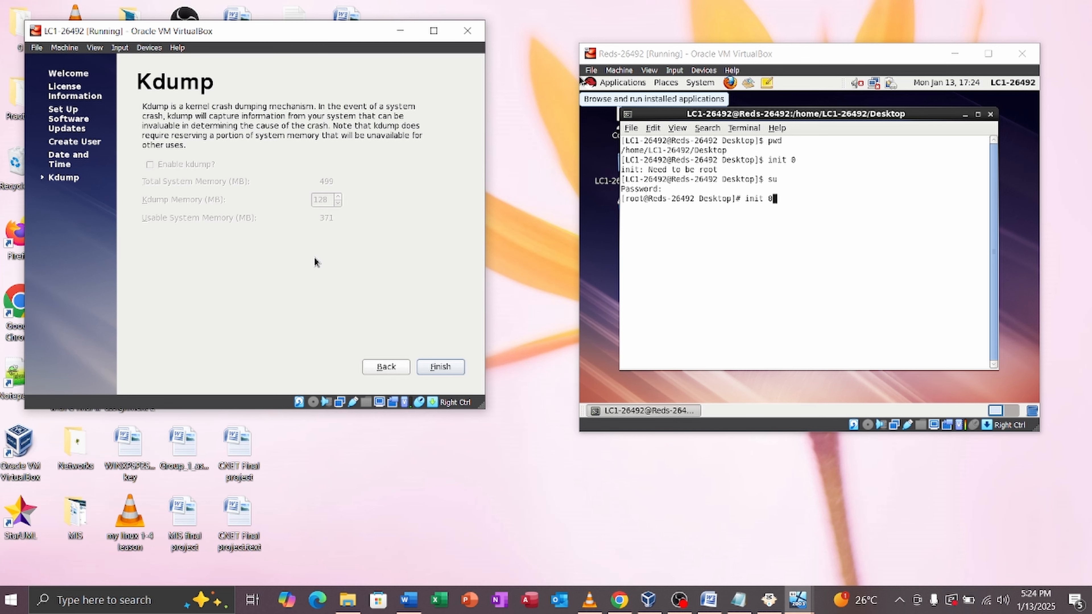
{"action": "left_click", "coordinate": [454, 369]}
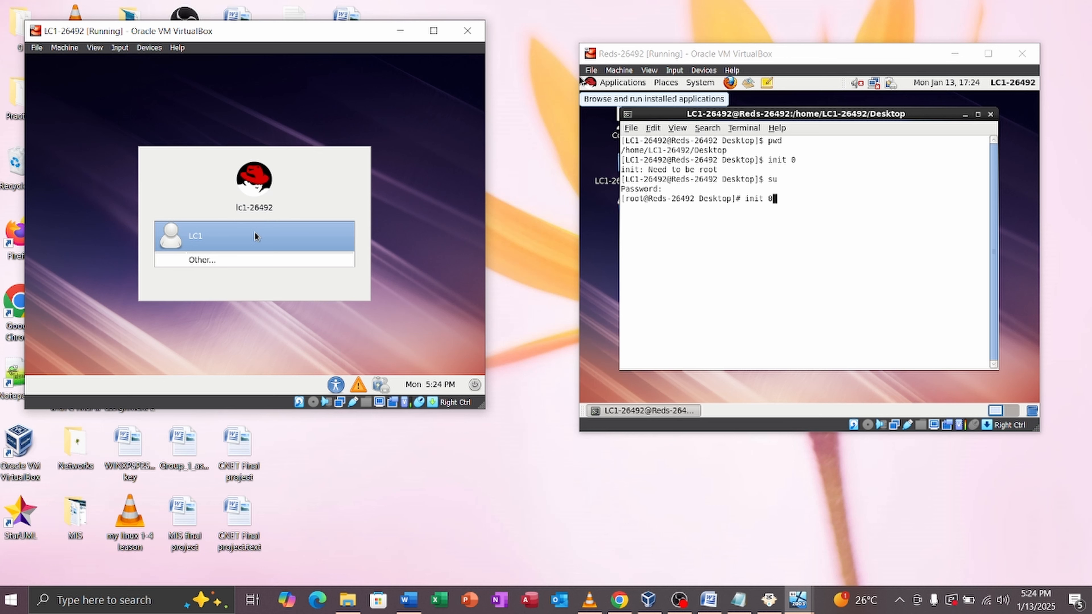
Step: Log in to LC1-26492 as the LC1 user with its password
{"action": "left_click", "coordinate": [245, 235]}
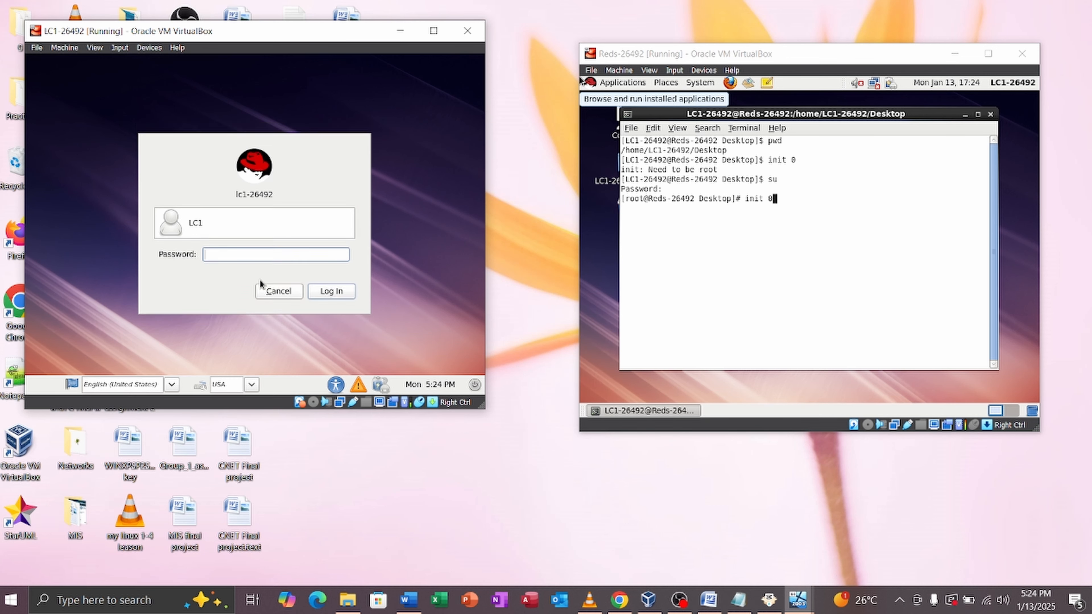
{"action": "key", "text": "Caps_Lock"}
{"action": "type", "text": "•"}
{"action": "key", "text": "Caps_Lock"}
{"action": "type", "text": "•••"}
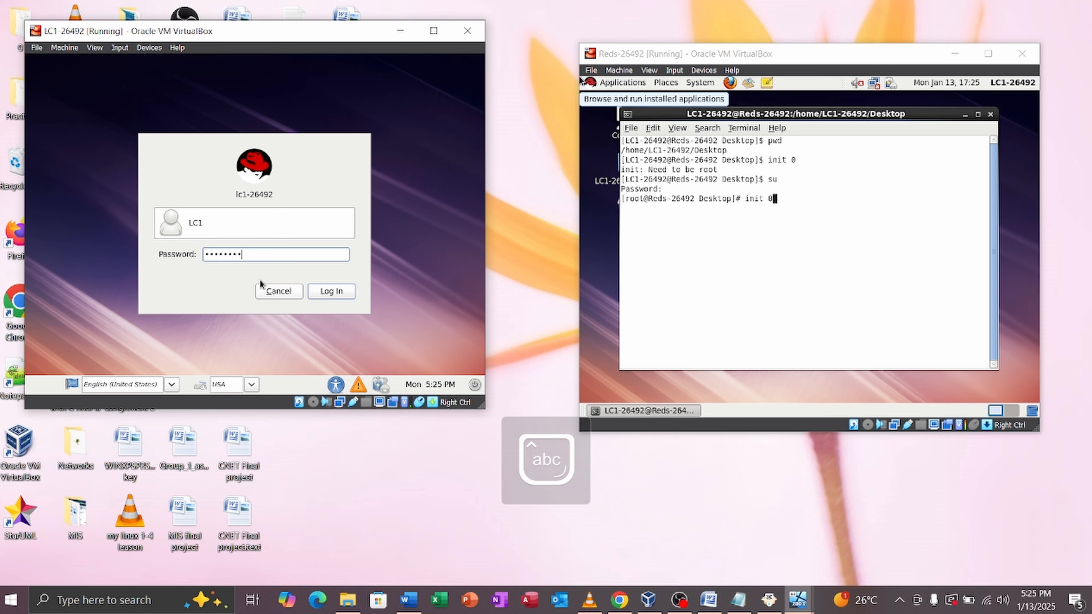
{"action": "key", "text": "Return"}
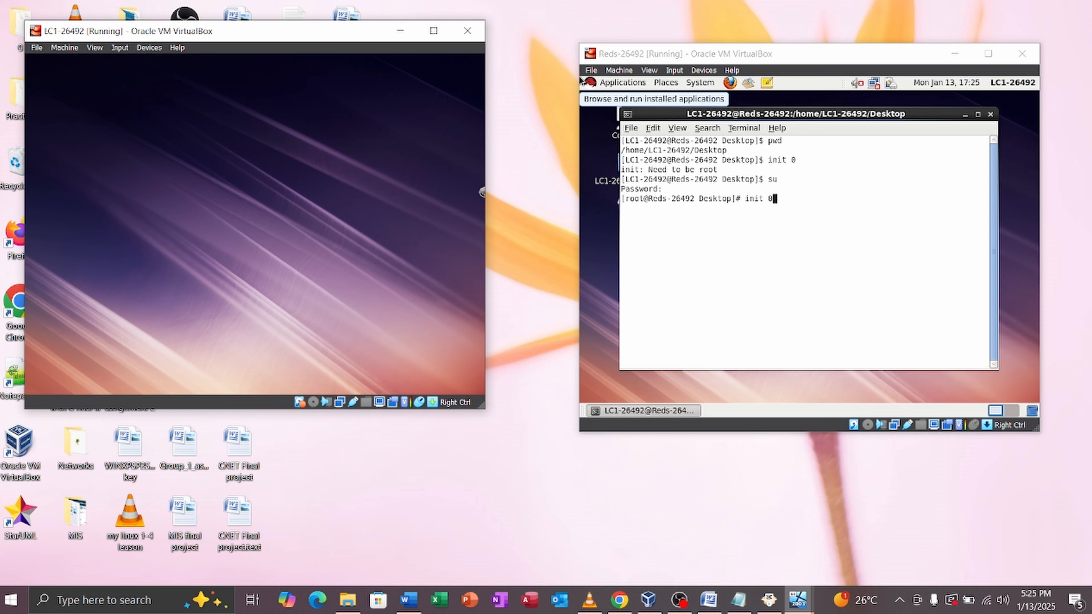
Step: Open a terminal from the desktop menu and run pwd to check the working directory
{"action": "right_click", "coordinate": [144, 138]}
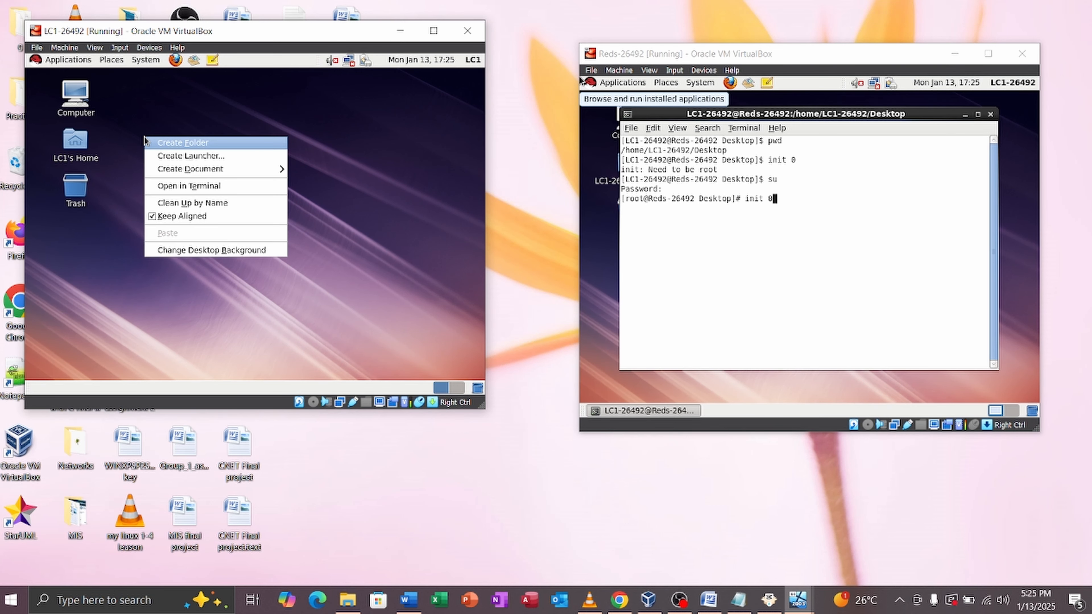
{"action": "left_click", "coordinate": [224, 186]}
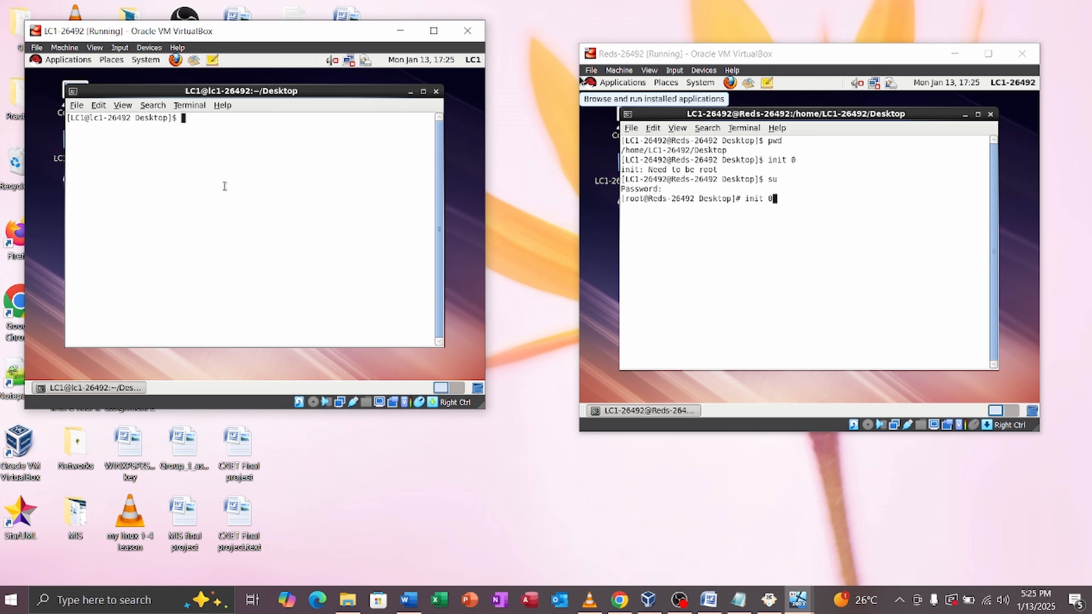
{"action": "type", "text": "pwd"}
{"action": "key", "text": "Return"}
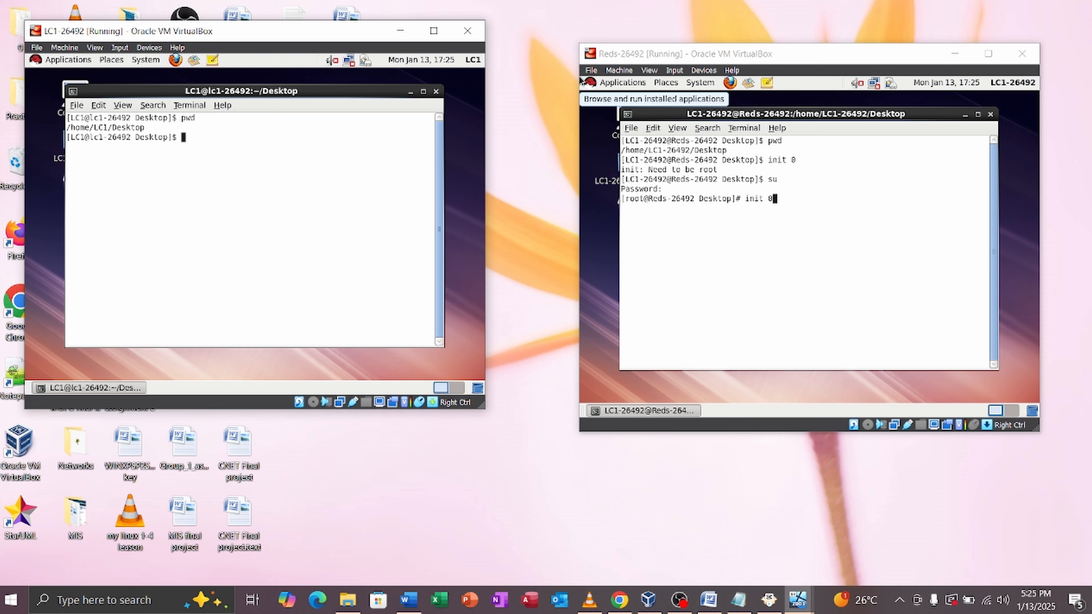
Step: Switch to root with su and the root password, then type init 0
{"action": "type", "text": "su"}
{"action": "key", "text": "Return"}
{"action": "key", "text": "Caps_Lock"}
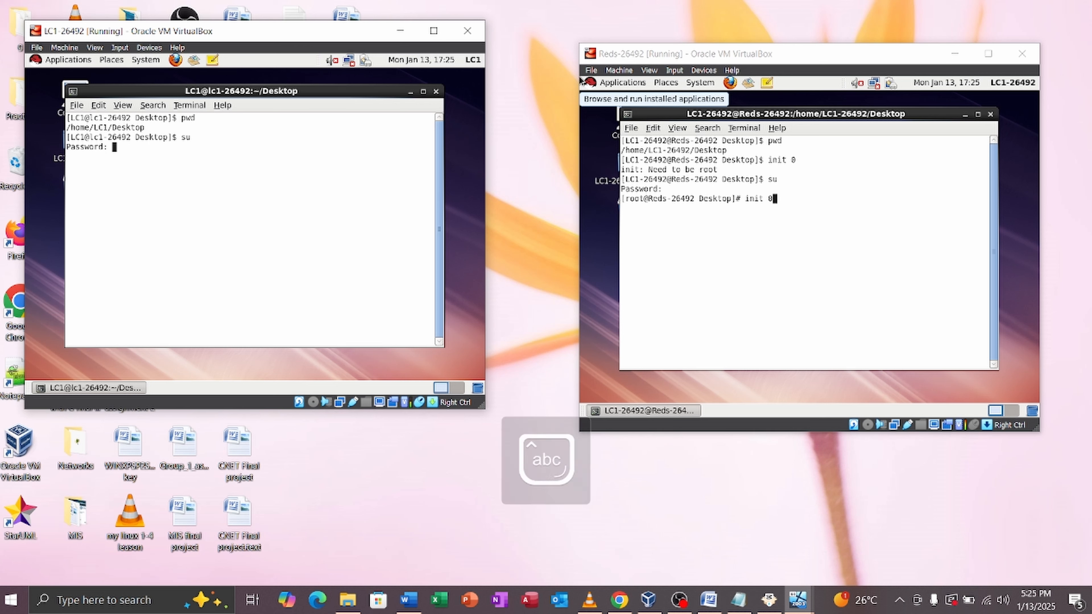
{"action": "key", "text": "Return"}
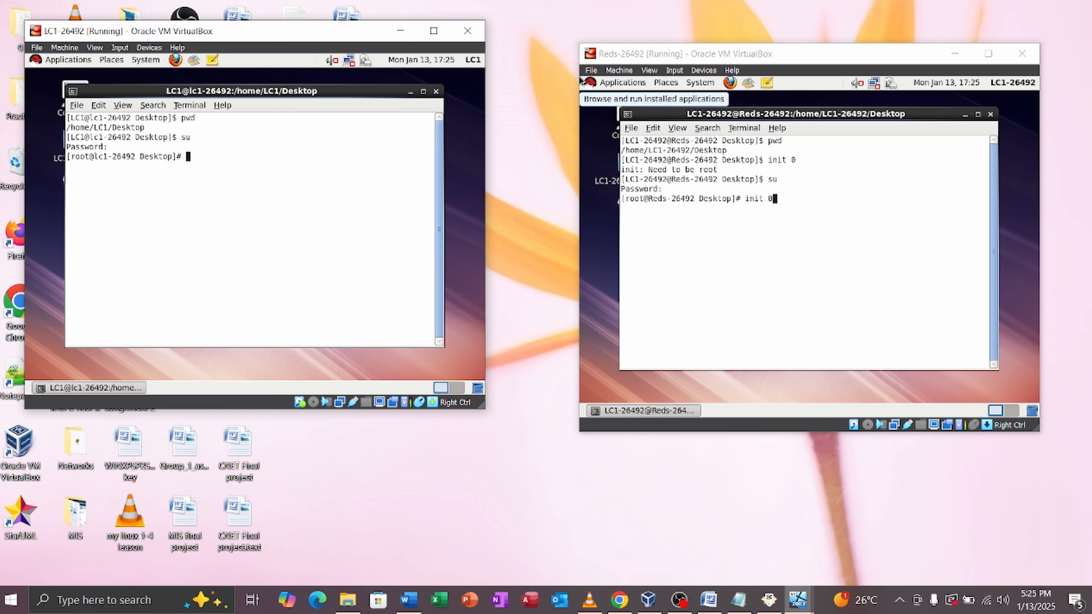
{"action": "type", "text": "init 0"}
Step: Run init 0 on LC1-26492 and Reds-26492, then bring up VirtualBox Manager to confirm both are off
{"action": "key", "text": "Return"}
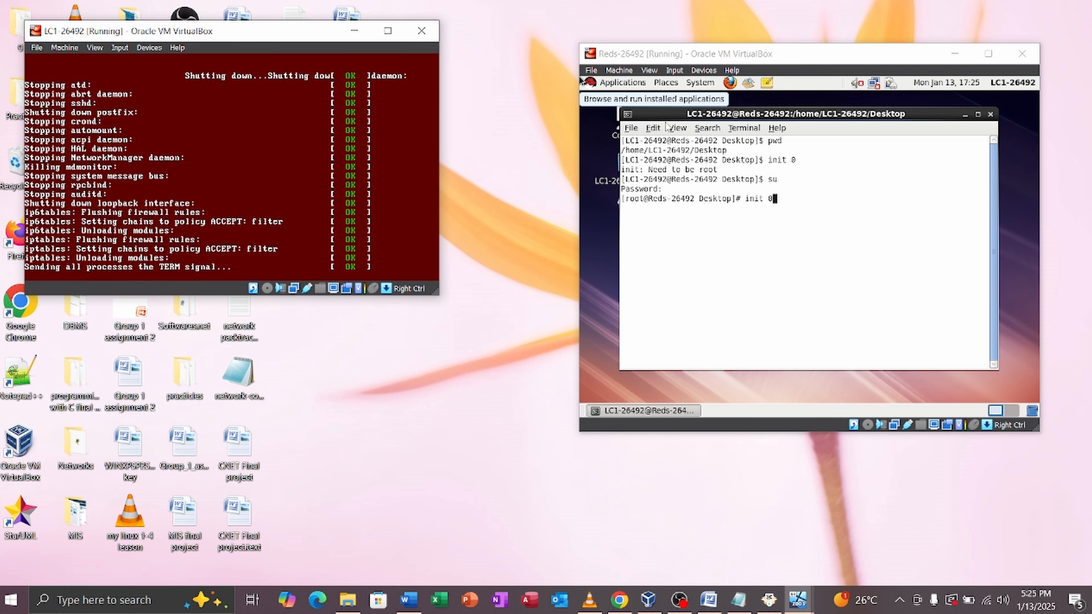
{"action": "left_click", "coordinate": [791, 197]}
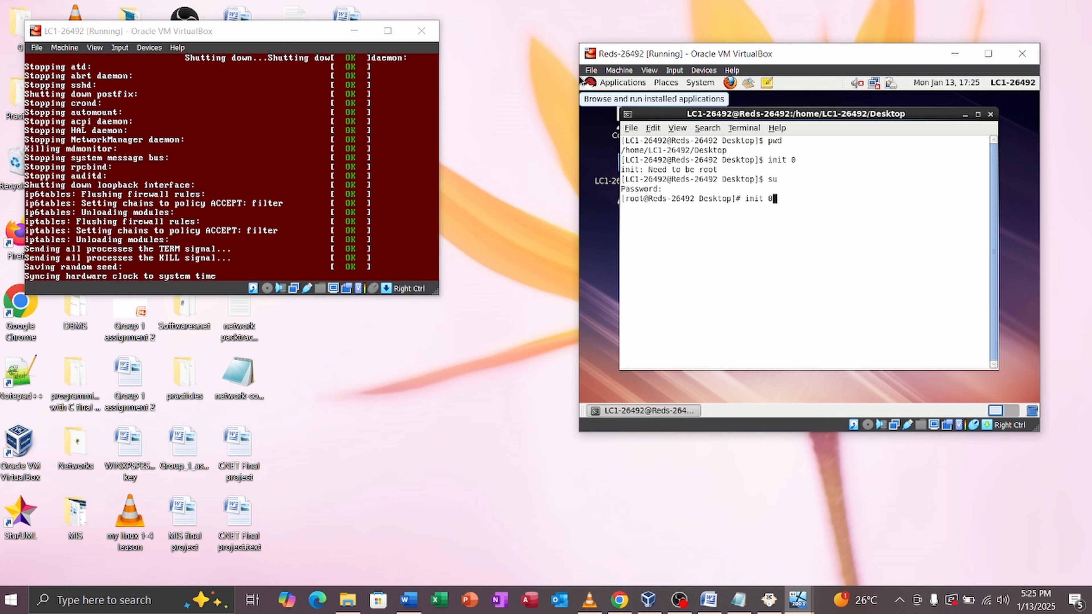
{"action": "type", "text": "init 0"}
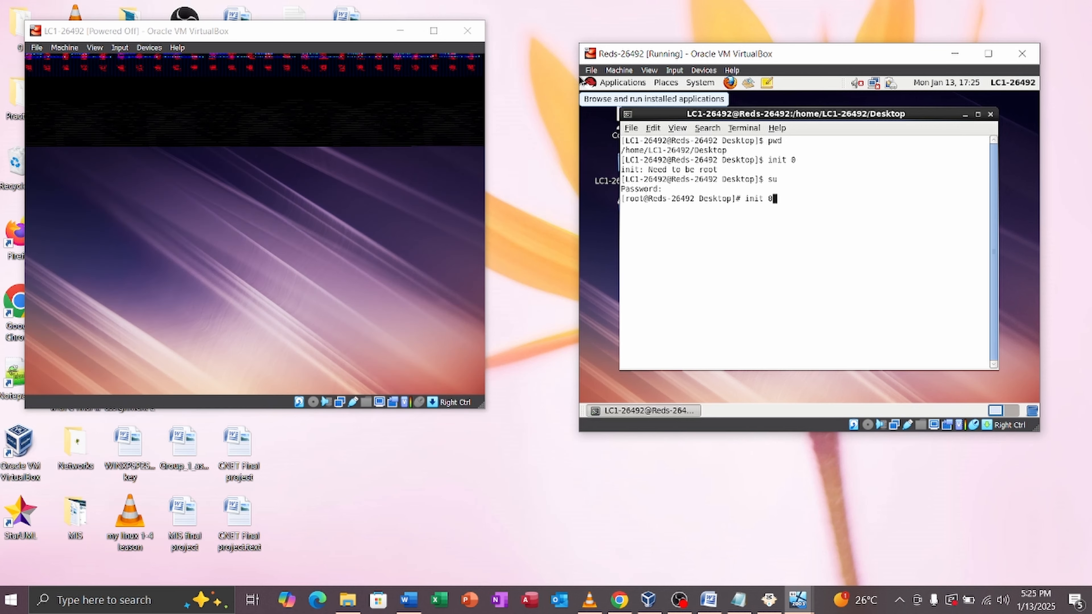
{"action": "key", "text": "Return"}
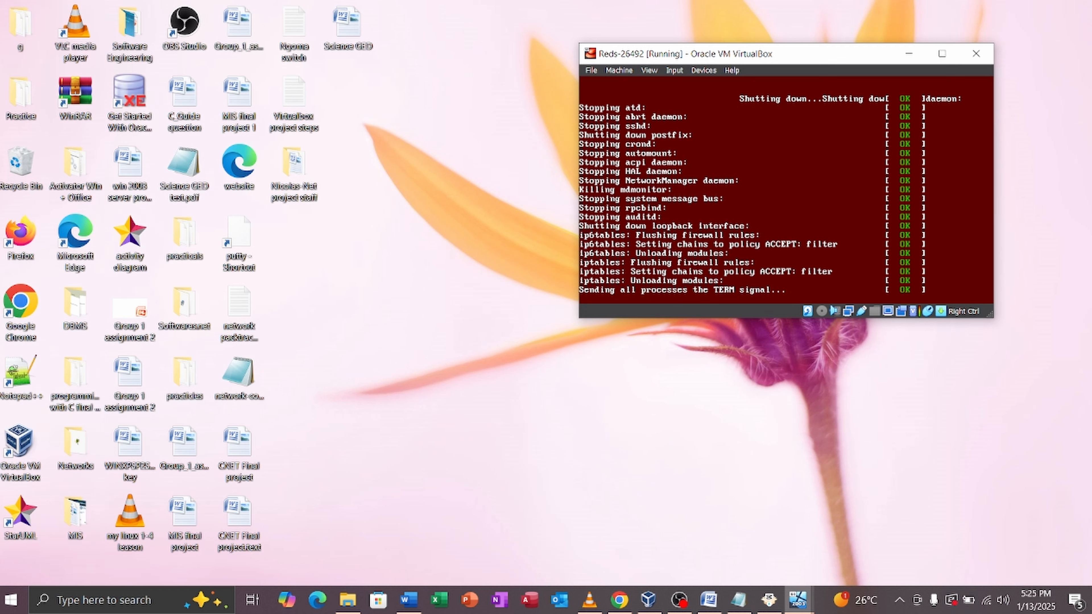
{"action": "left_click", "coordinate": [648, 600]}
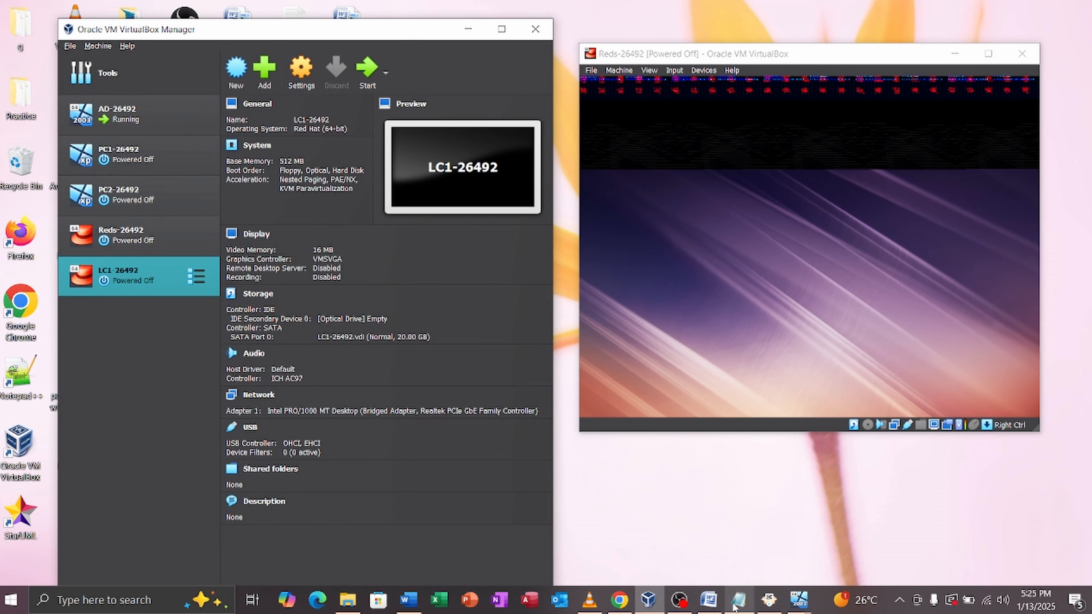